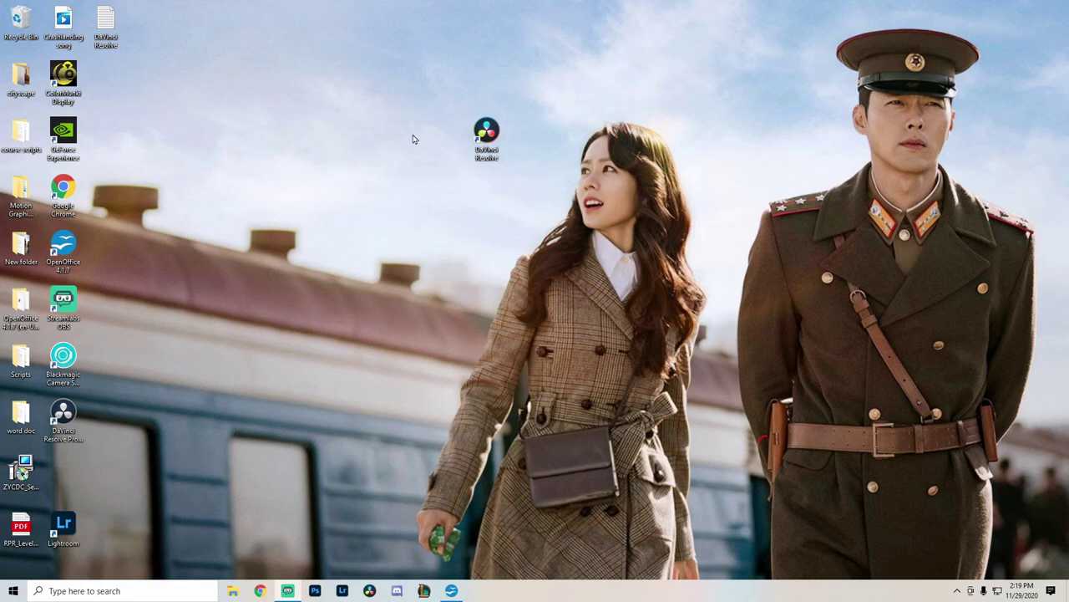
# - Launch DaVinci Resolve and open the Untitled Project from the Project Manager
pyautogui.doubleClick(492, 143)
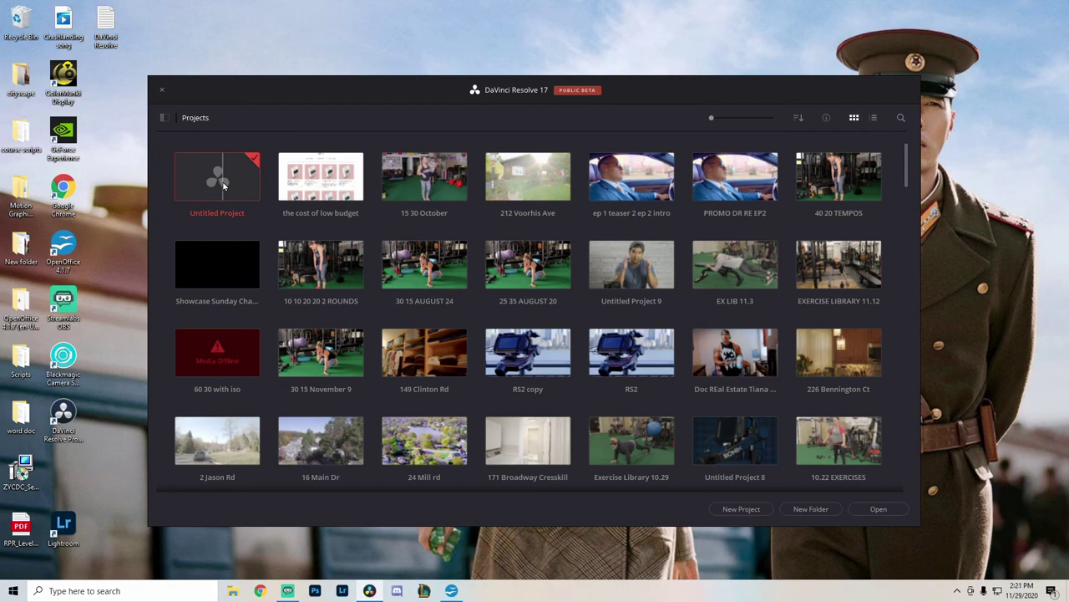
pyautogui.doubleClick(223, 185)
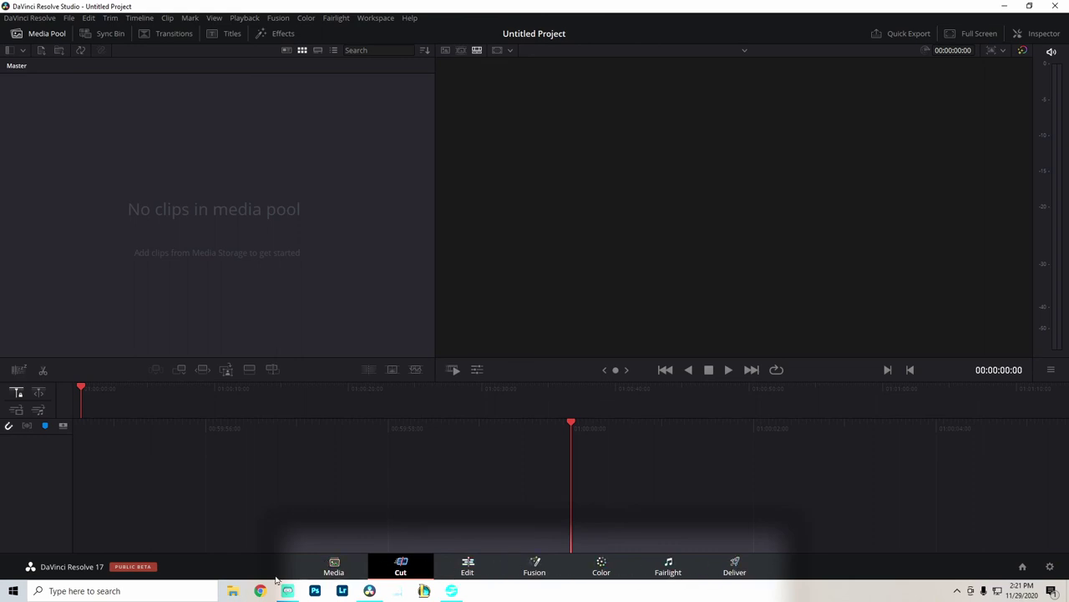
# - On the Media page, import clips C008, C006 and C007 from the Doctor Real Estate folder on Elements (H:)
pyautogui.click(334, 566)
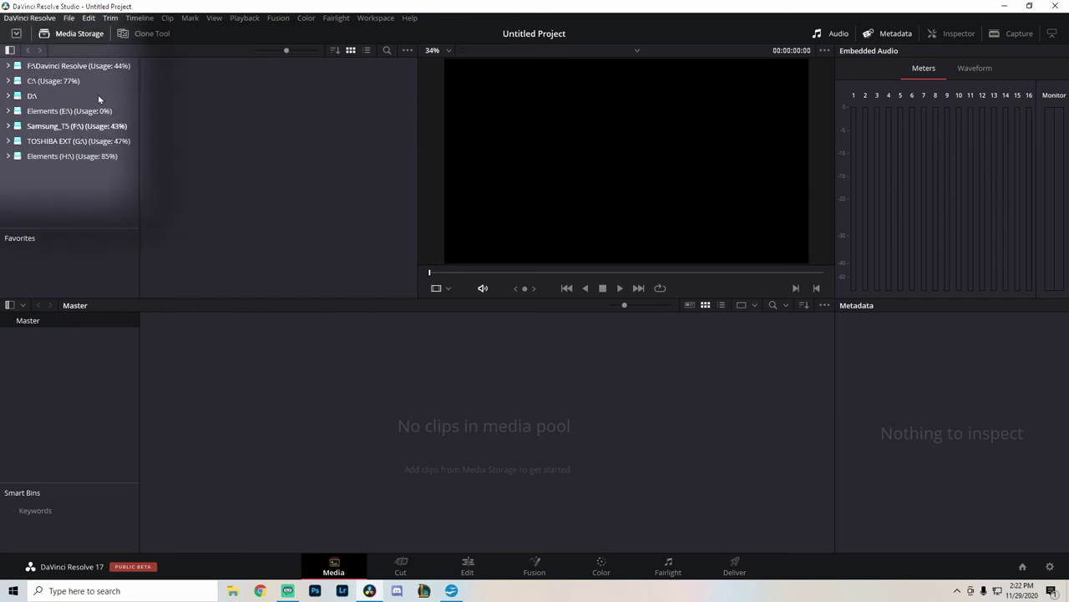
pyautogui.click(52, 155)
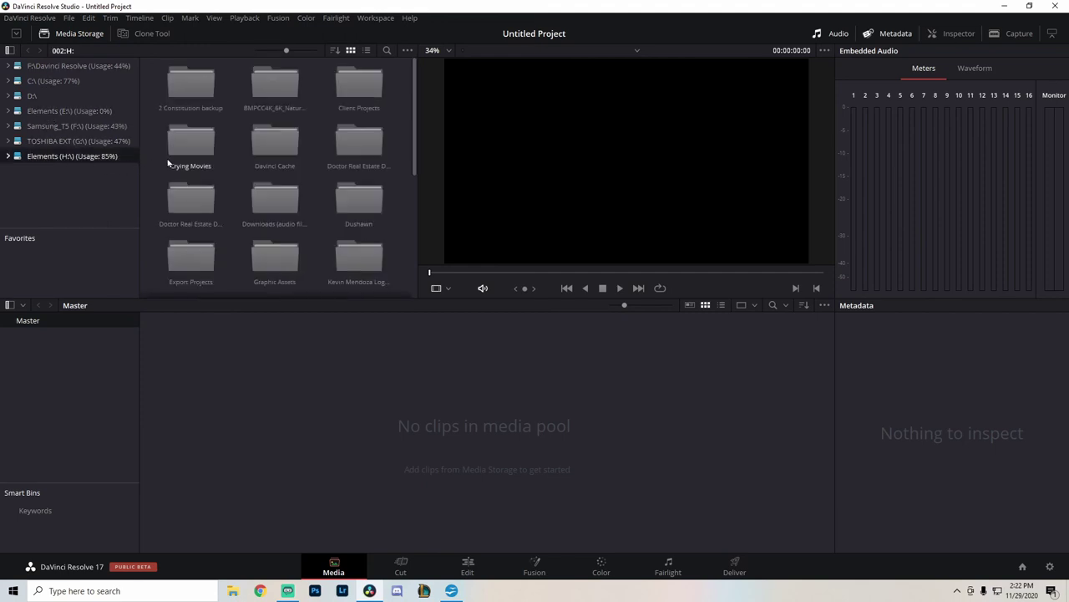
pyautogui.doubleClick(359, 146)
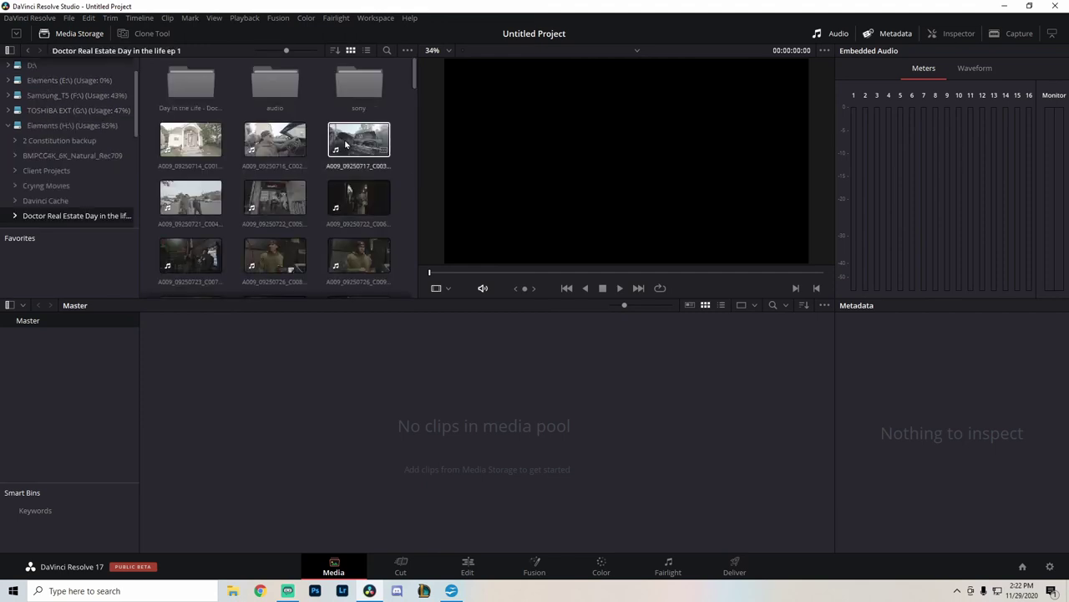
pyautogui.moveTo(275, 260); pyautogui.dragTo(415, 396)
pyautogui.moveTo(360, 197); pyautogui.dragTo(377, 373)
pyautogui.moveTo(191, 255); pyautogui.dragTo(351, 416)
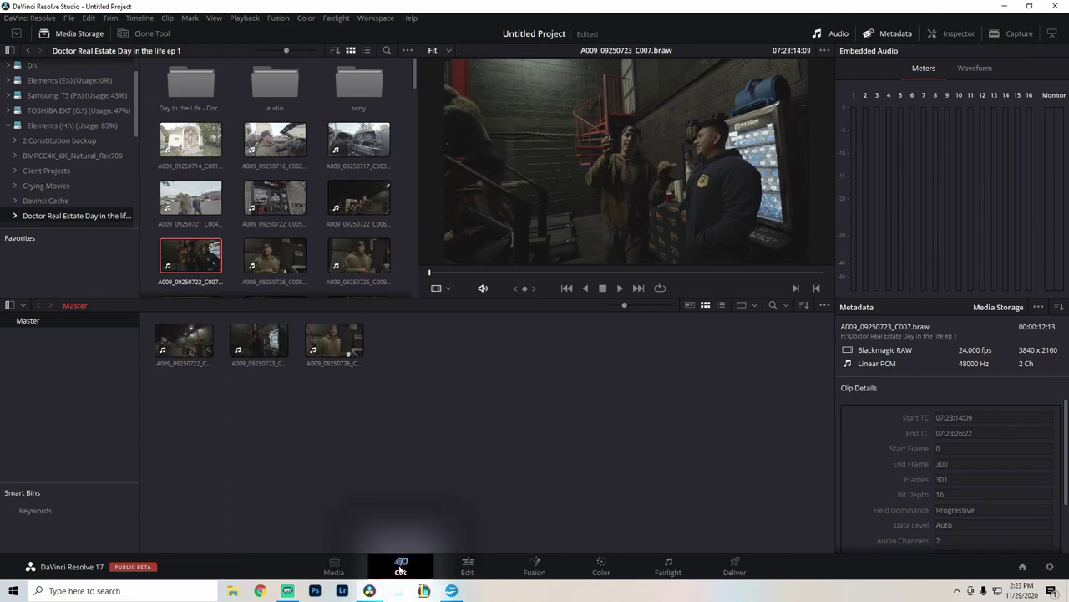
# - On the Cut page, mark an in/out range on the first gym clip and place it in a new timeline
pyautogui.click(401, 569)
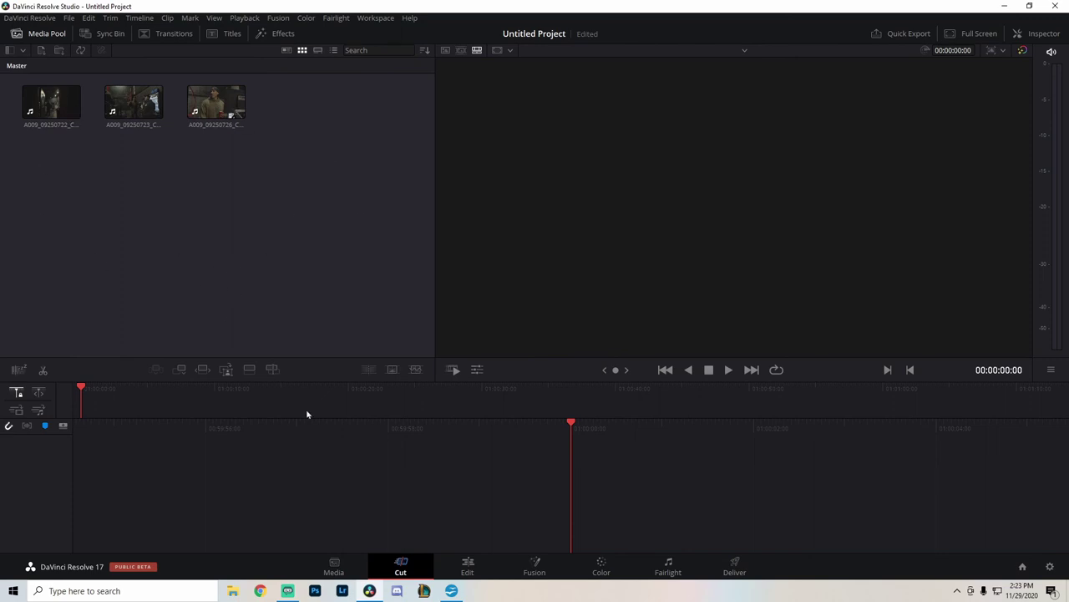
pyautogui.click(58, 107)
pyautogui.click(529, 350)
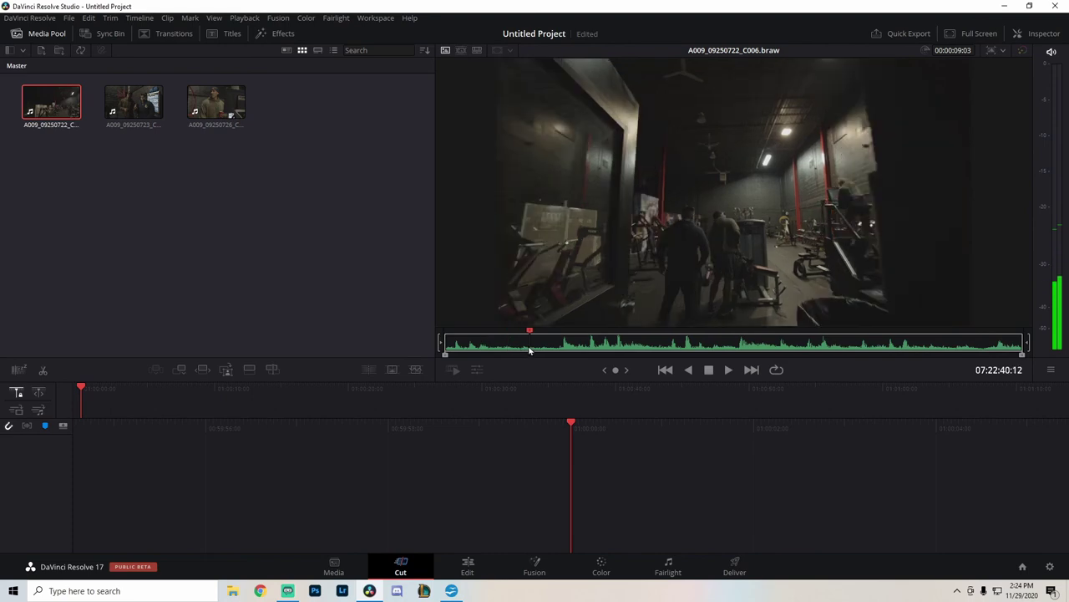
pyautogui.moveTo(529, 350); pyautogui.dragTo(745, 343)
pyautogui.press('i')
pyautogui.press('o')
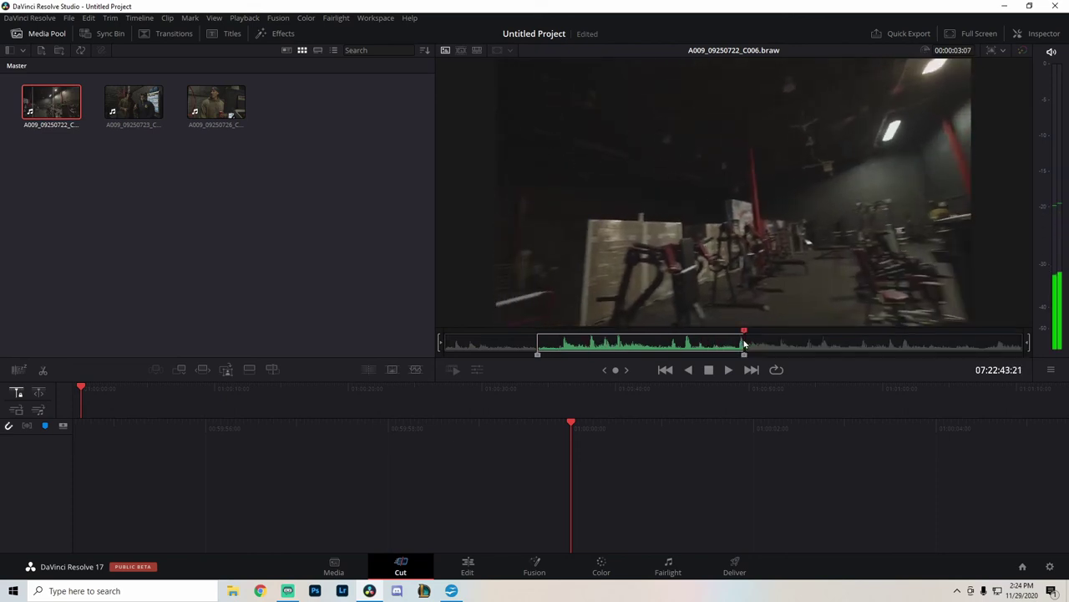
pyautogui.moveTo(681, 322); pyautogui.dragTo(534, 512)
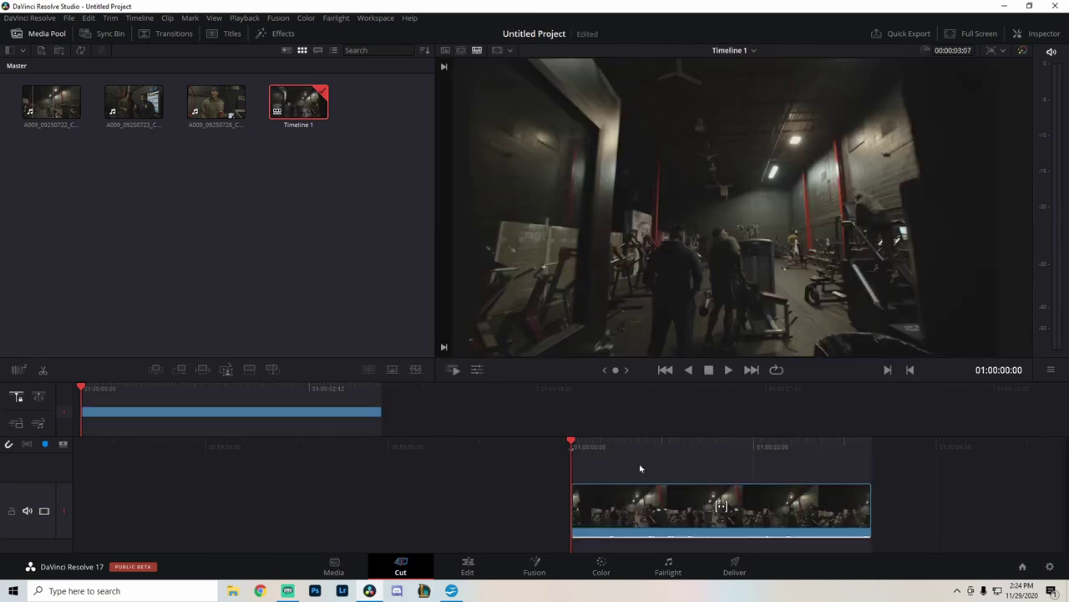
# - Mark an in/out range on the second clip and append it after the first, totalling 00:00:07:21
pyautogui.click(135, 114)
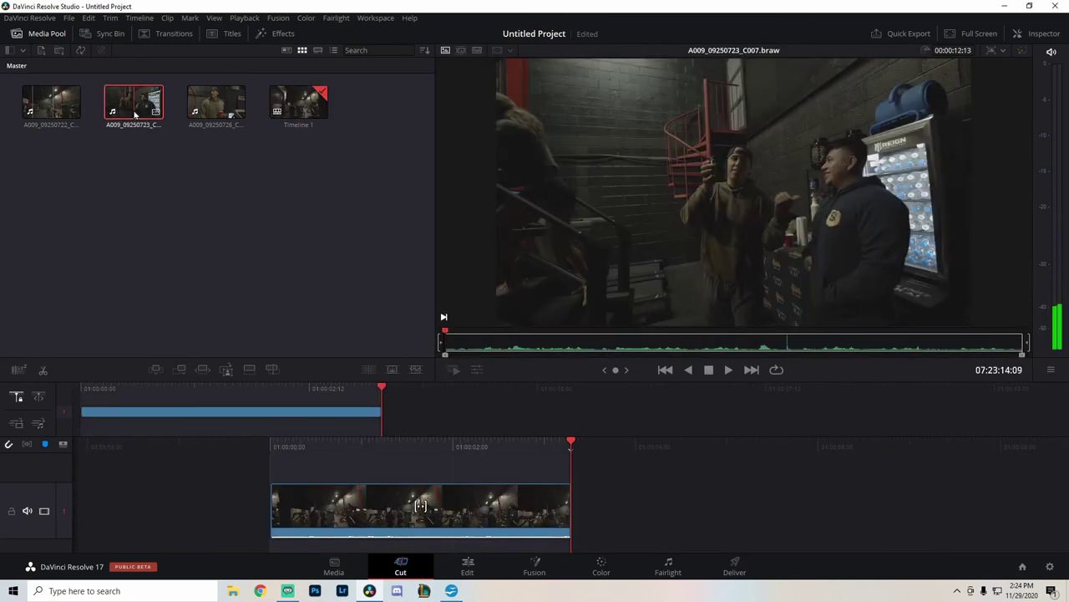
pyautogui.moveTo(552, 342); pyautogui.dragTo(628, 347)
pyautogui.press('i')
pyautogui.click(747, 347)
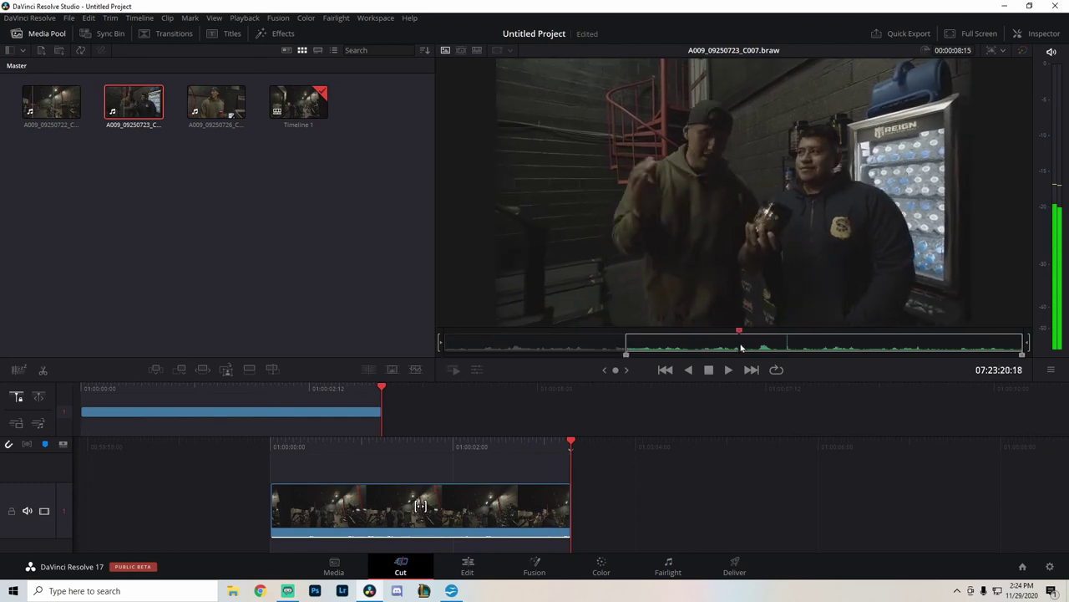
pyautogui.moveTo(748, 347); pyautogui.dragTo(832, 348)
pyautogui.press('o')
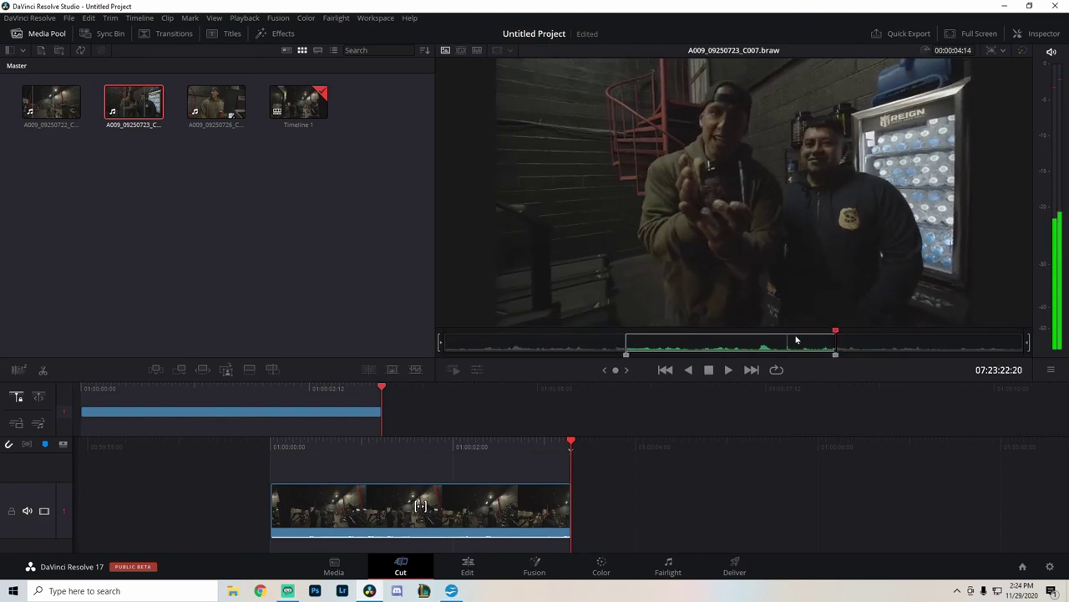
pyautogui.moveTo(134, 102); pyautogui.dragTo(615, 505)
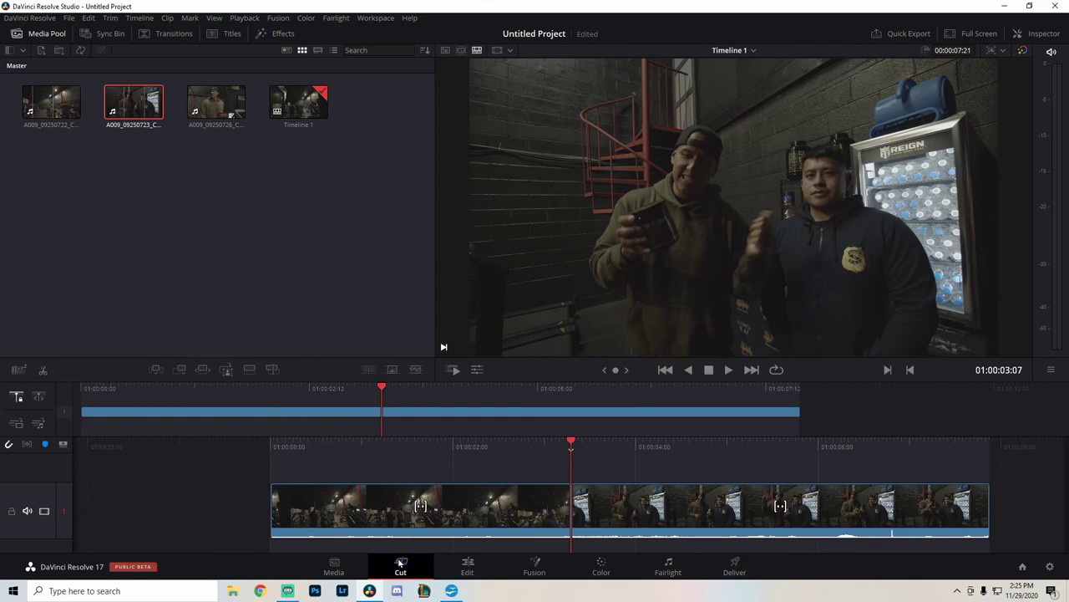
pyautogui.click(480, 569)
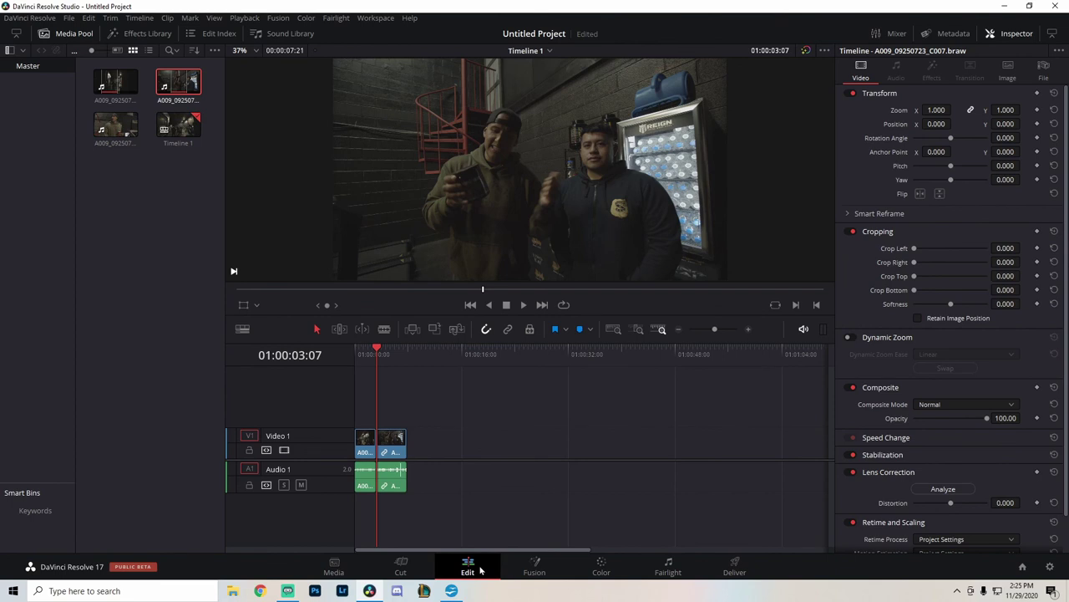
pyautogui.press('Home')
pyautogui.moveTo(439, 414); pyautogui.dragTo(356, 500)
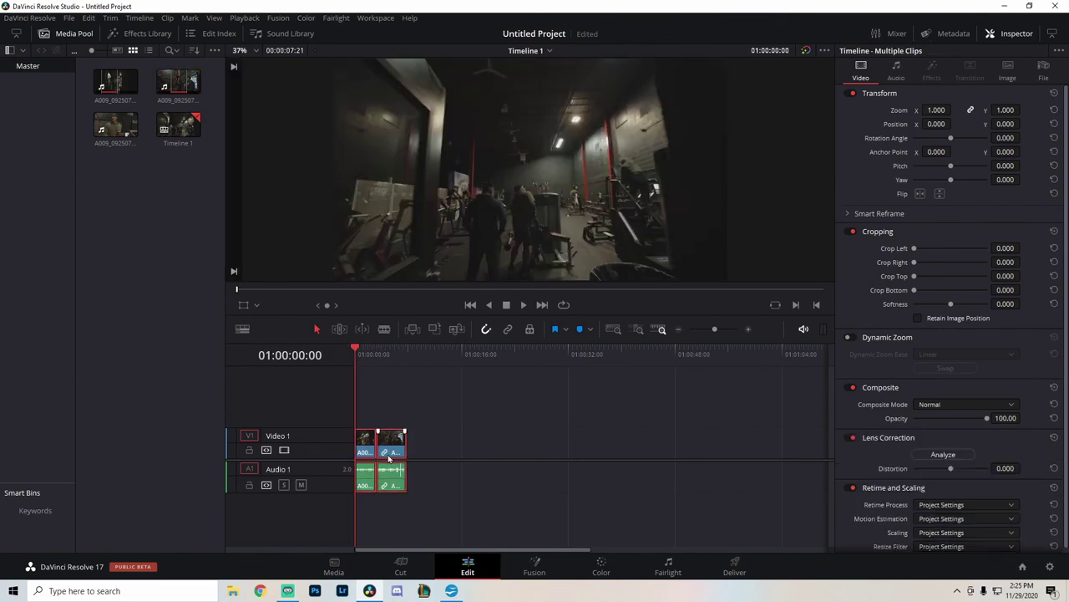
pyautogui.click(462, 403)
pyautogui.hotkey('ctrl', 'a')
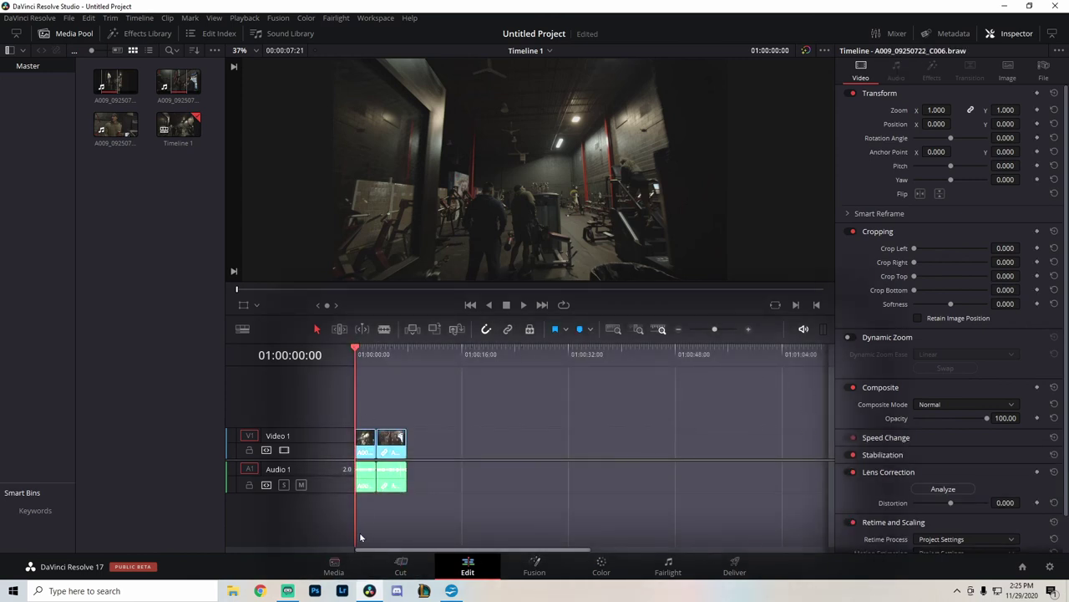
pyautogui.click(46, 265)
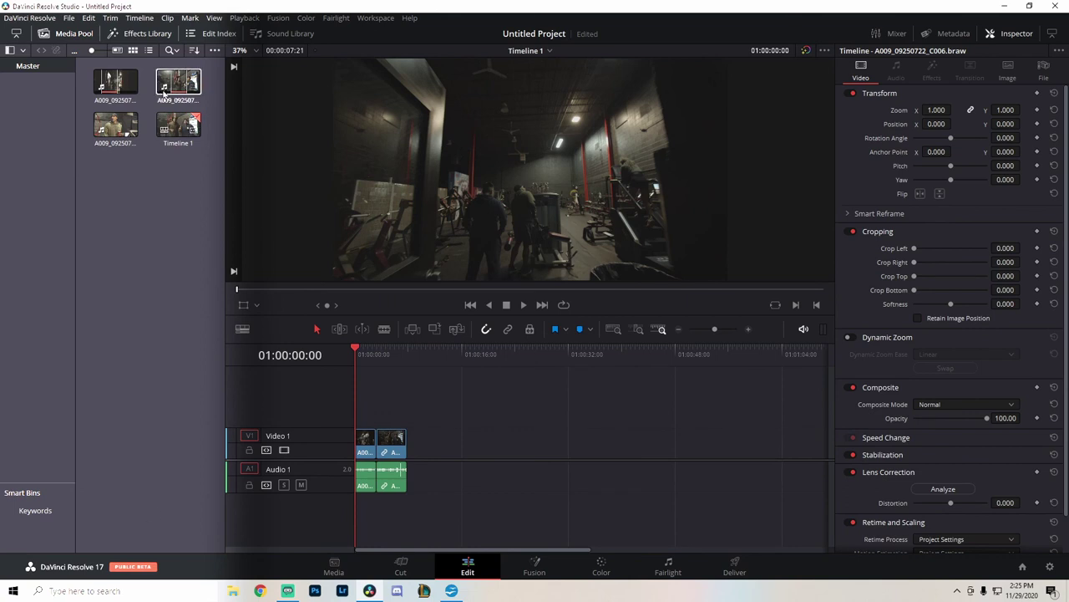
pyautogui.click(185, 214)
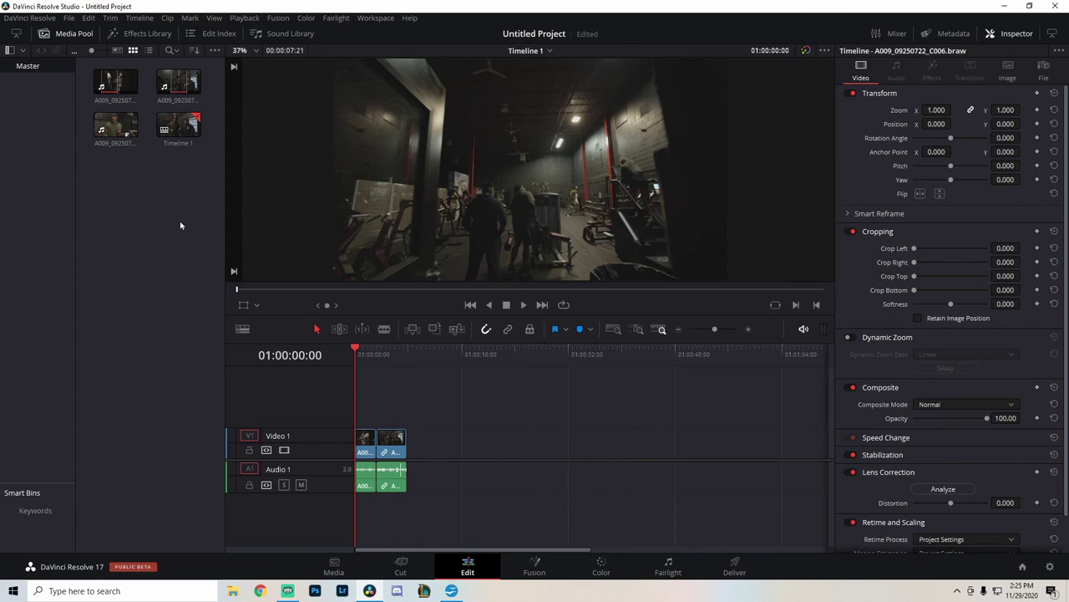
pyautogui.rightClick(130, 202)
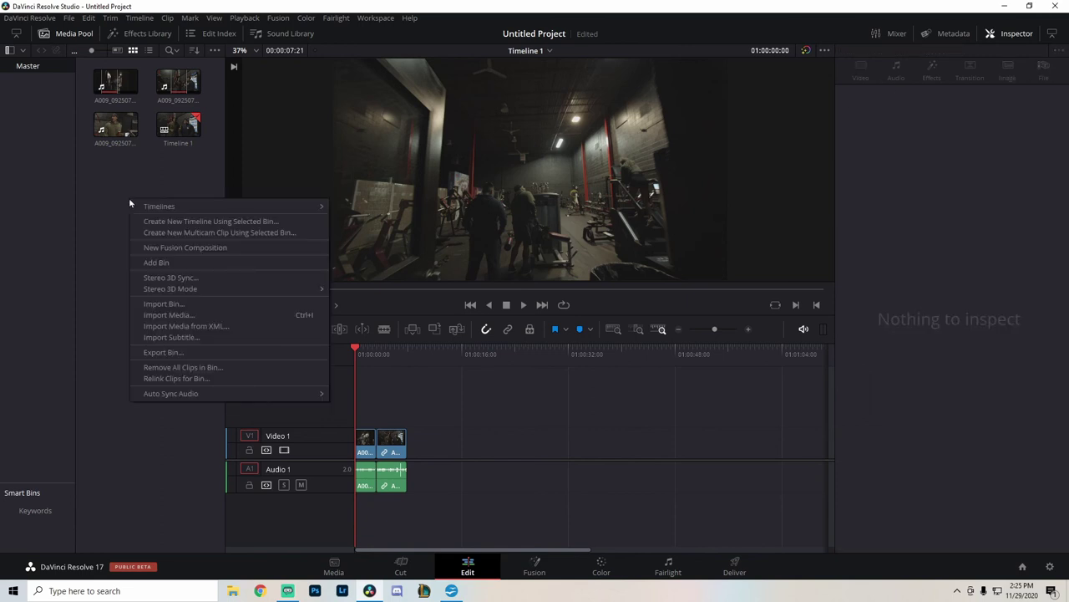
pyautogui.click(164, 315)
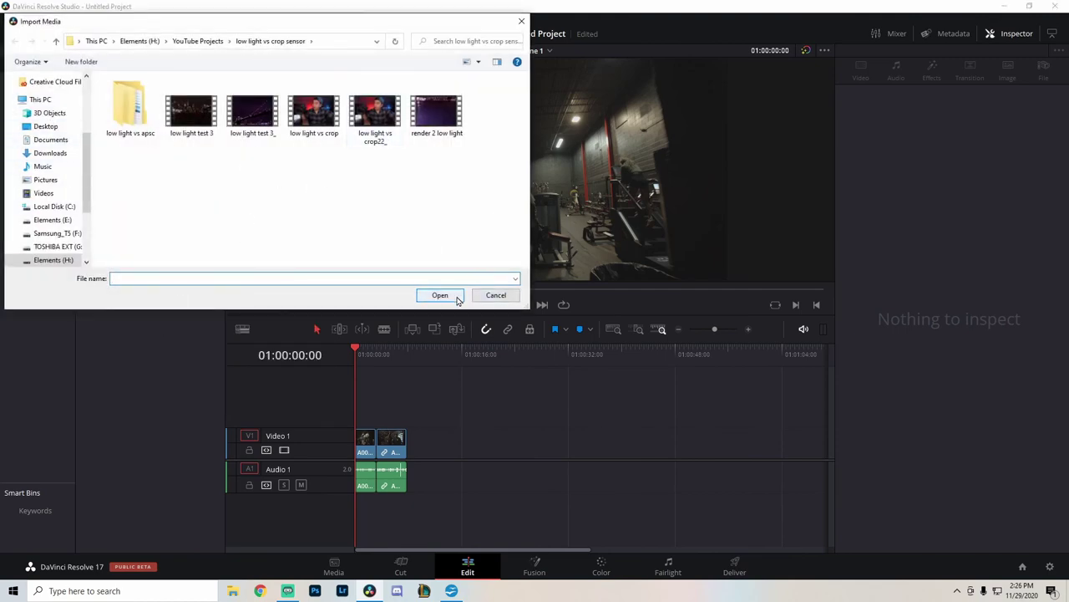
pyautogui.click(493, 296)
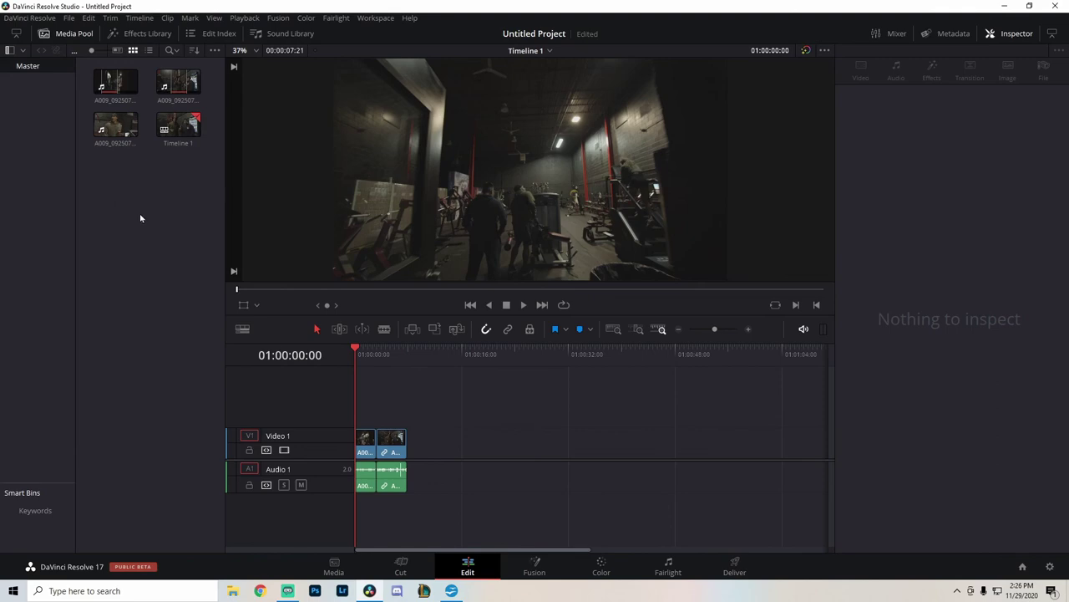
pyautogui.click(233, 591)
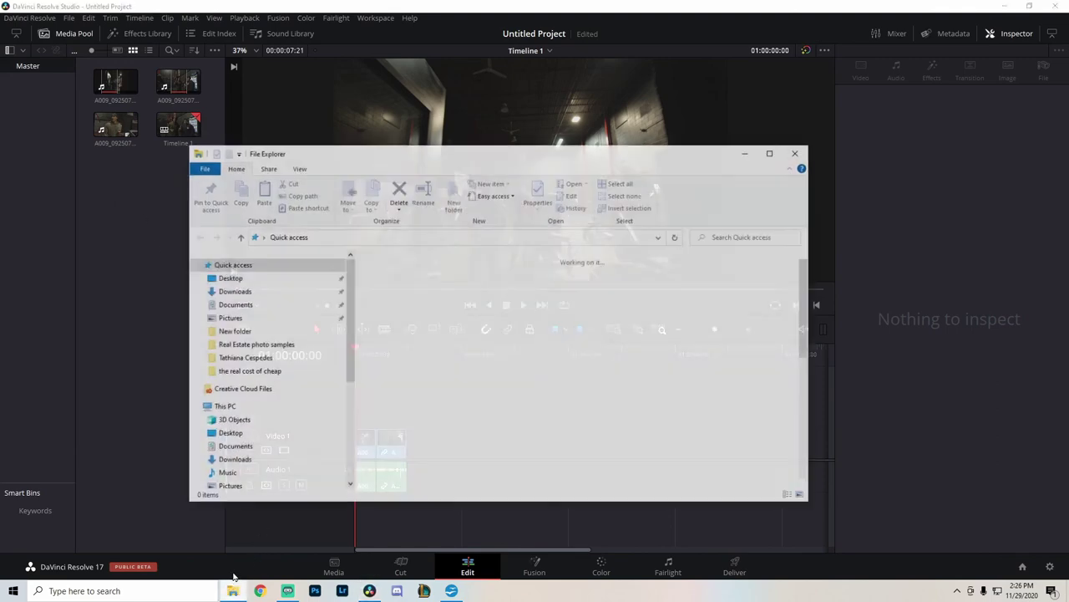
pyautogui.scroll(-3, 268, 376)
pyautogui.scroll(-1, 268, 377)
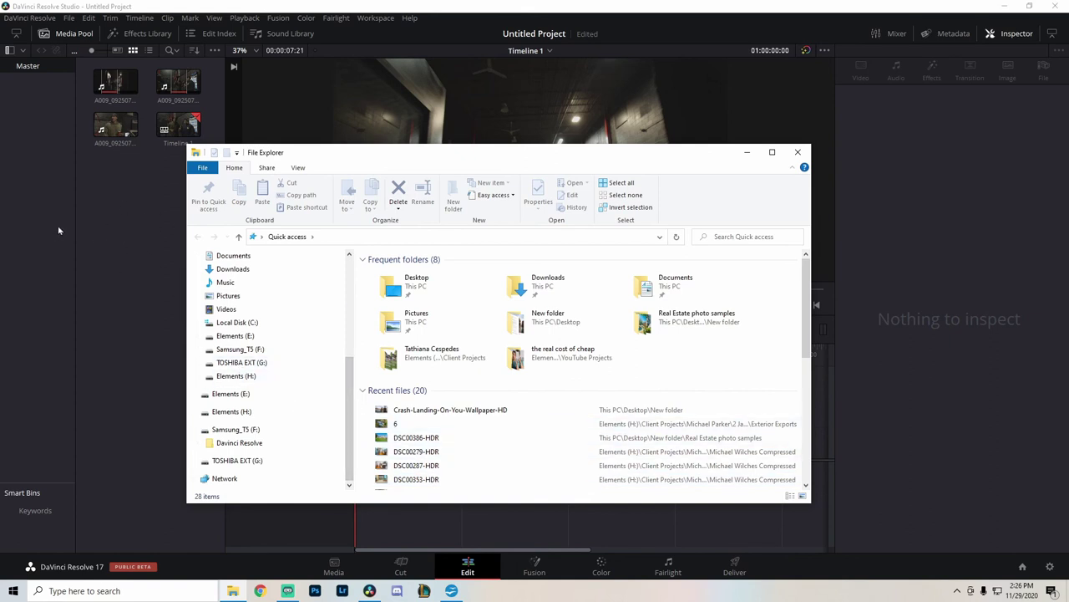
pyautogui.click(798, 152)
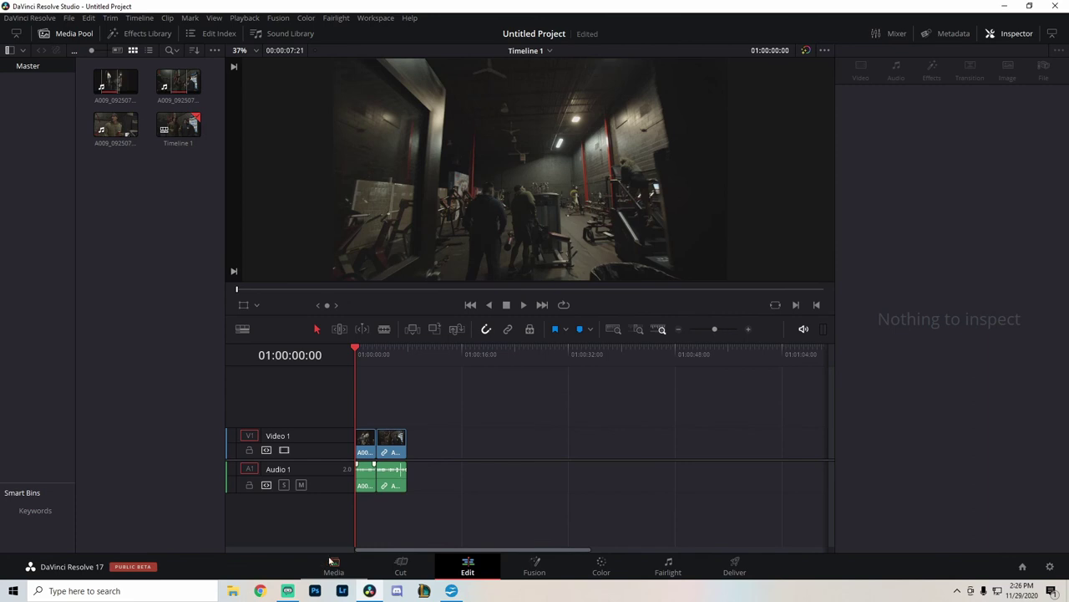
# - Mark a roughly four-second in/out range on clip A009_09250723_C007 in the source viewer
pyautogui.moveTo(374, 360); pyautogui.dragTo(355, 391)
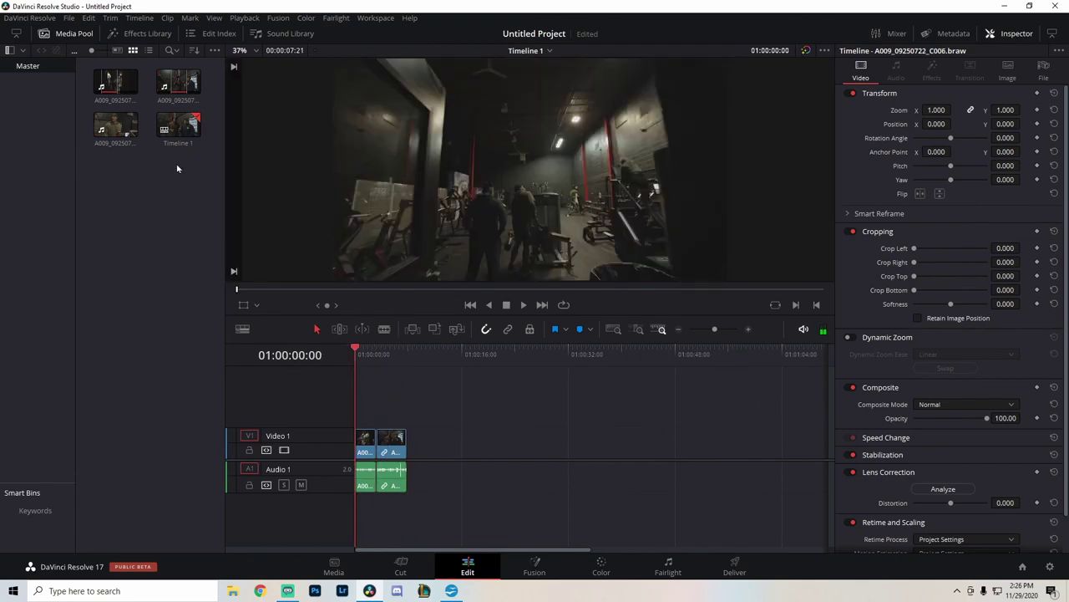
pyautogui.click(178, 81)
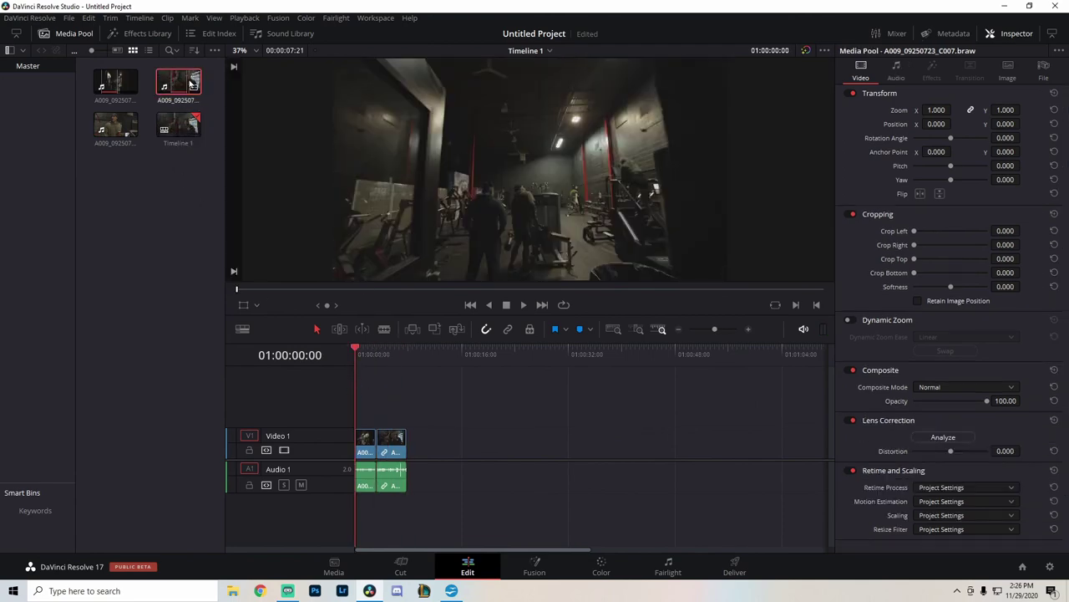
pyautogui.doubleClick(191, 84)
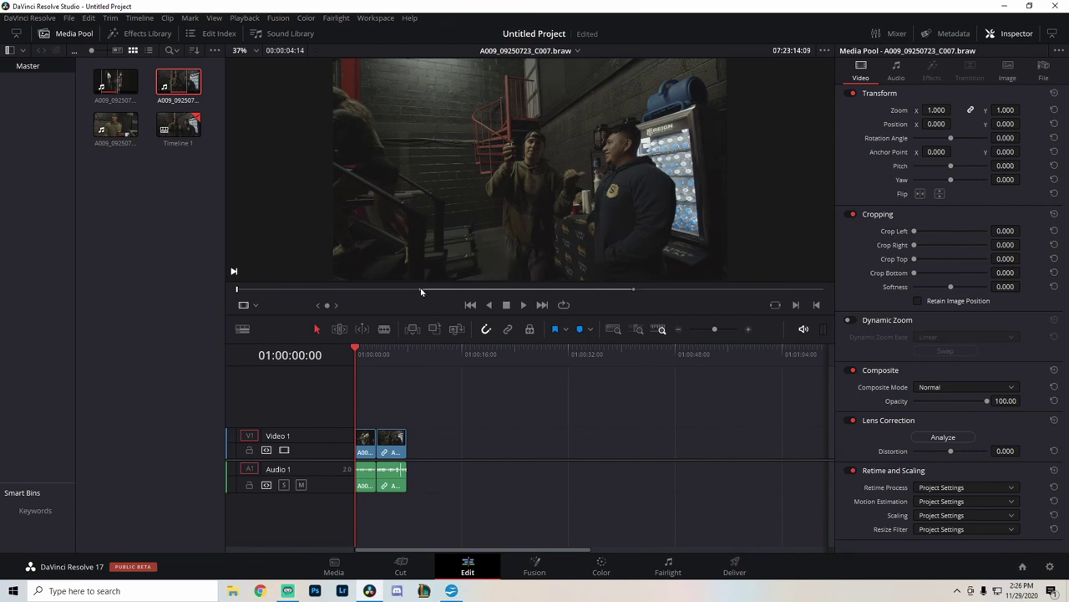
pyautogui.moveTo(421, 288); pyautogui.dragTo(220, 289)
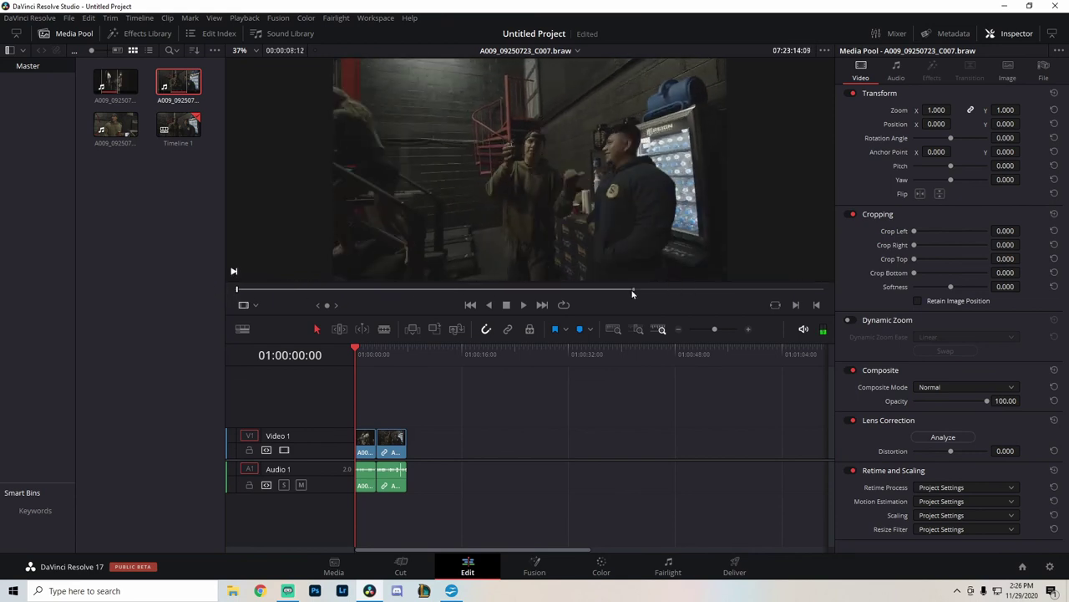
pyautogui.moveTo(633, 288); pyautogui.dragTo(854, 293)
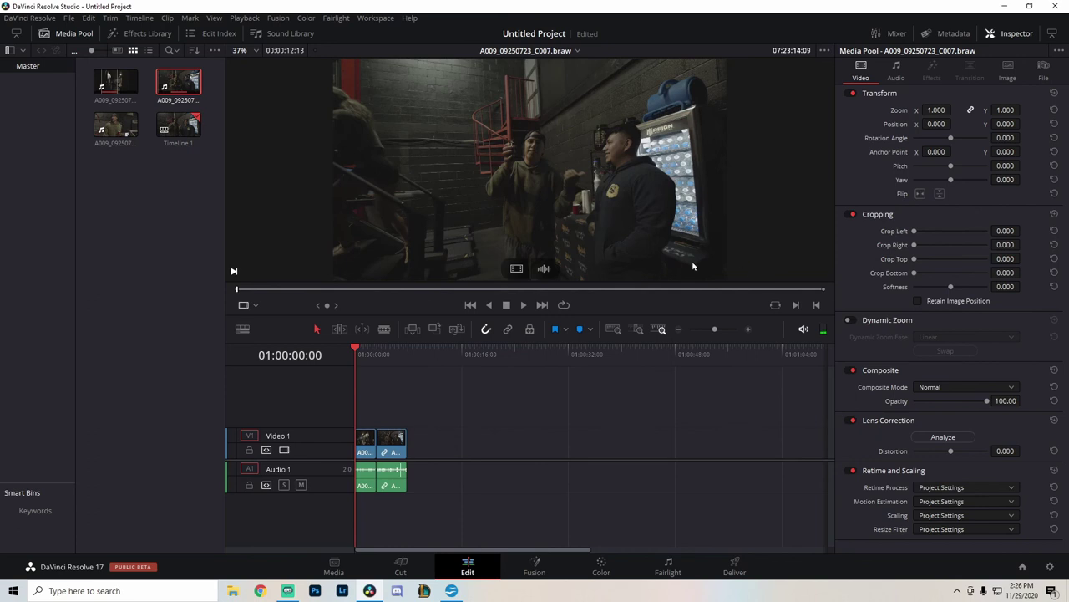
pyautogui.click(311, 291)
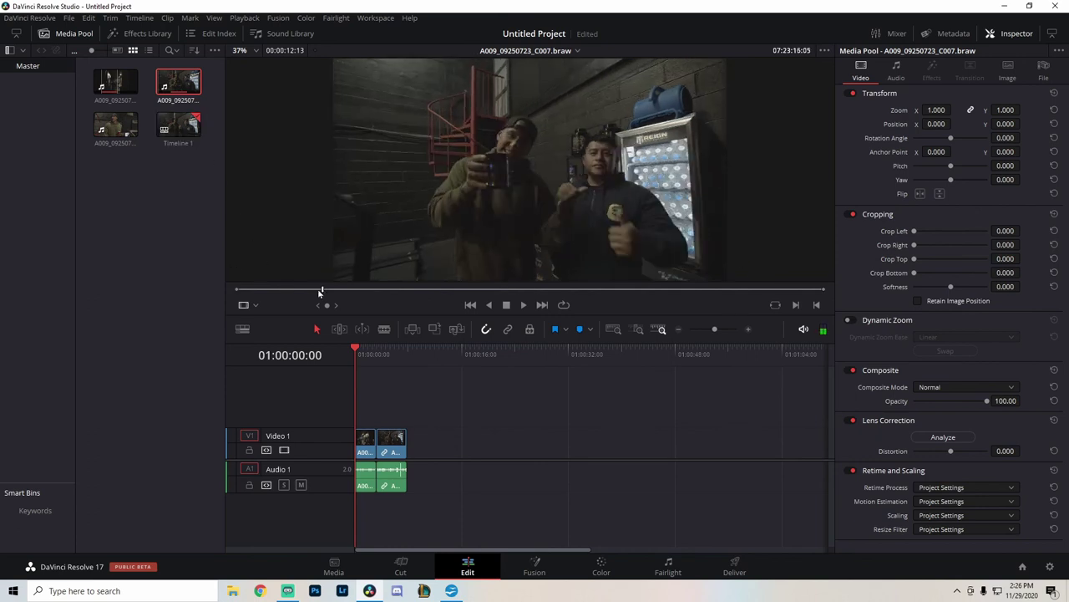
pyautogui.moveTo(311, 291)
pyautogui.mouseDown()
pyautogui.moveTo(409, 291)
pyautogui.moveTo(282, 291)
pyautogui.moveTo(315, 290)
pyautogui.mouseUp()
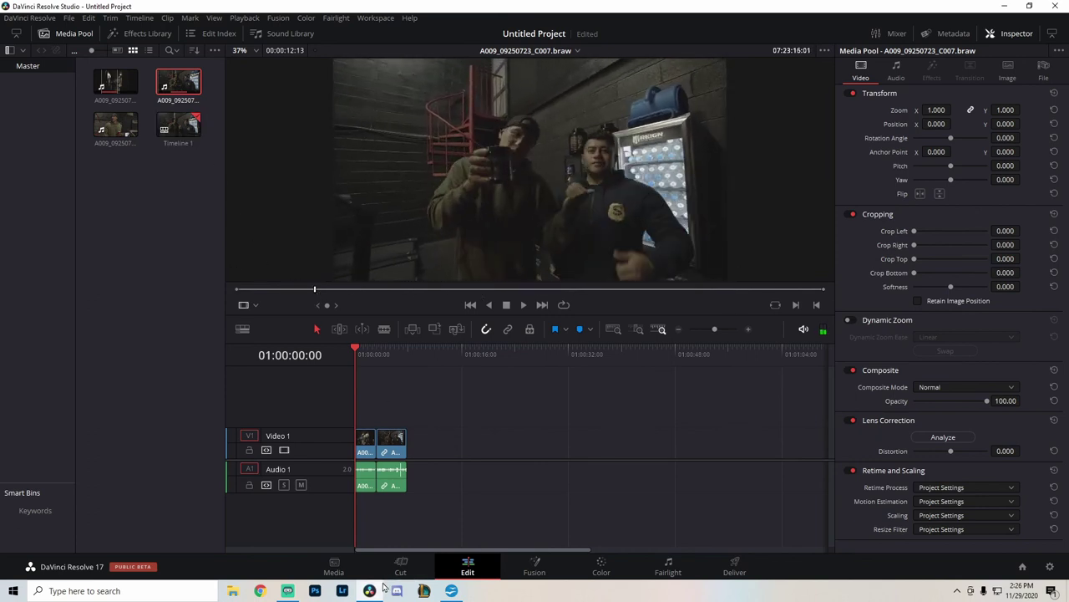
pyautogui.moveTo(549, 259)
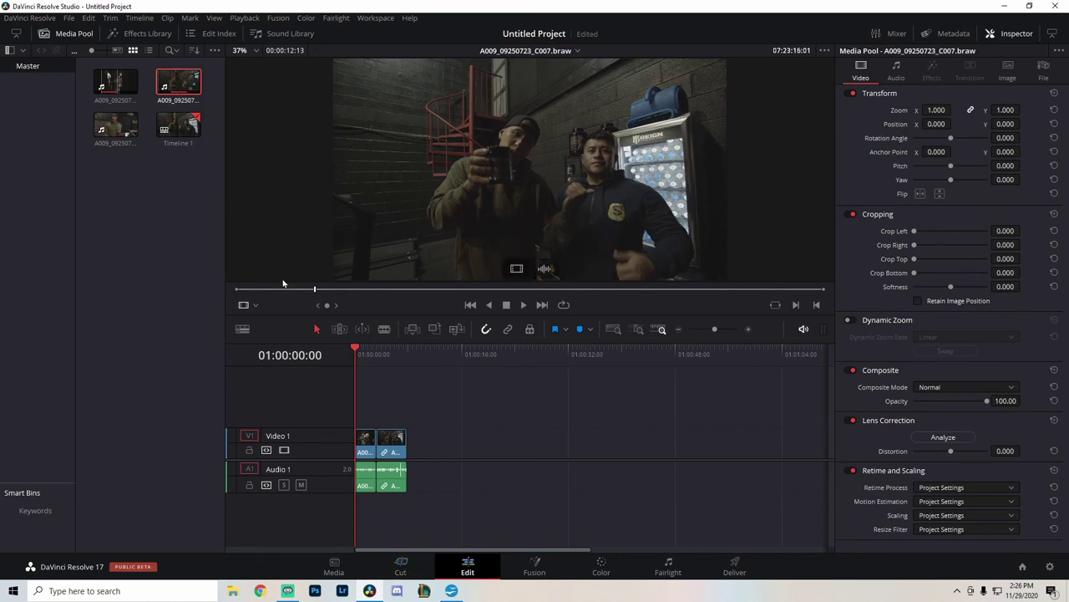
pyautogui.press('i')
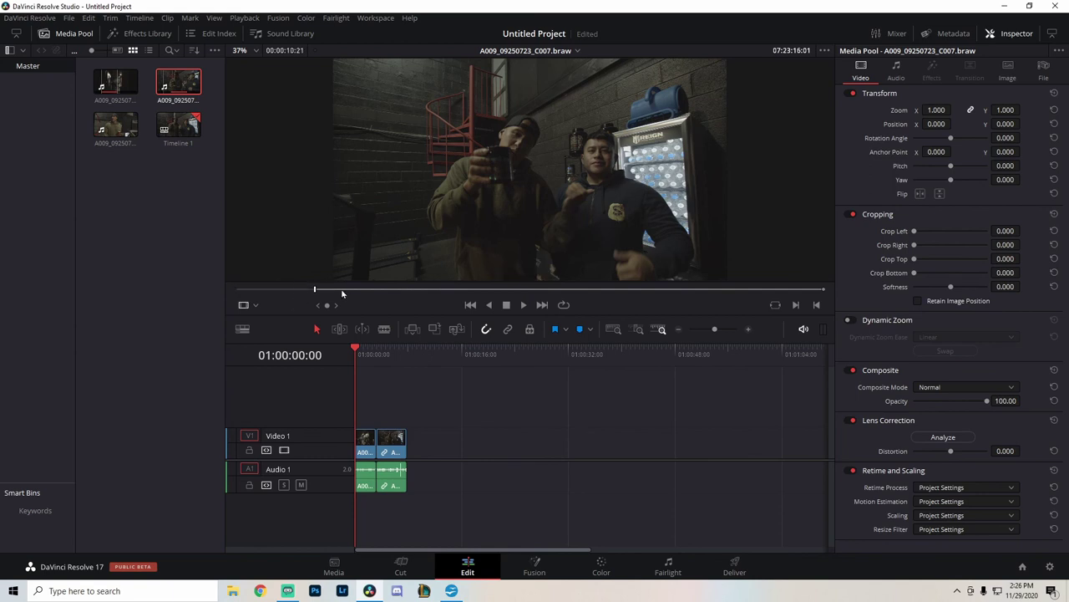
pyautogui.click(376, 288)
pyautogui.moveTo(376, 288); pyautogui.dragTo(518, 291)
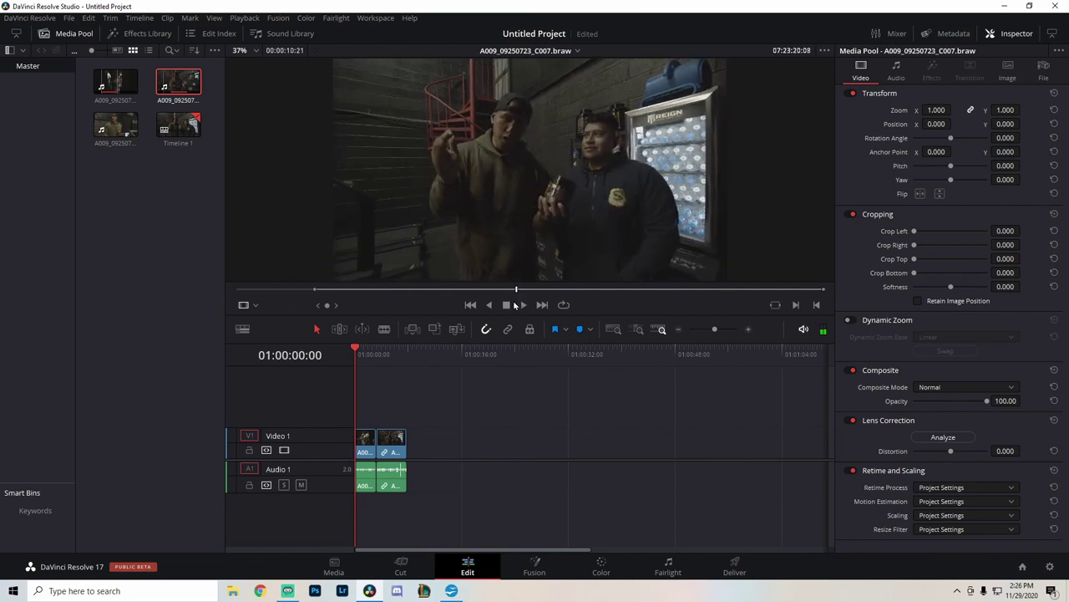
pyautogui.press('o')
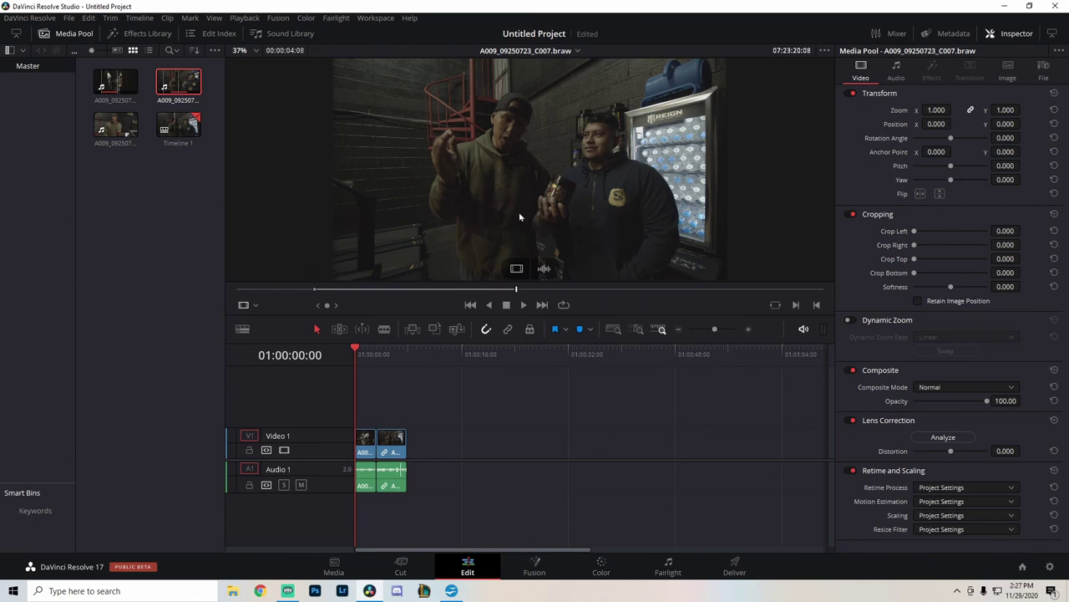
# - Place the marked C007 range on the timeline near 01:00:16, then delete it
pyautogui.moveTo(549, 196); pyautogui.dragTo(489, 436)
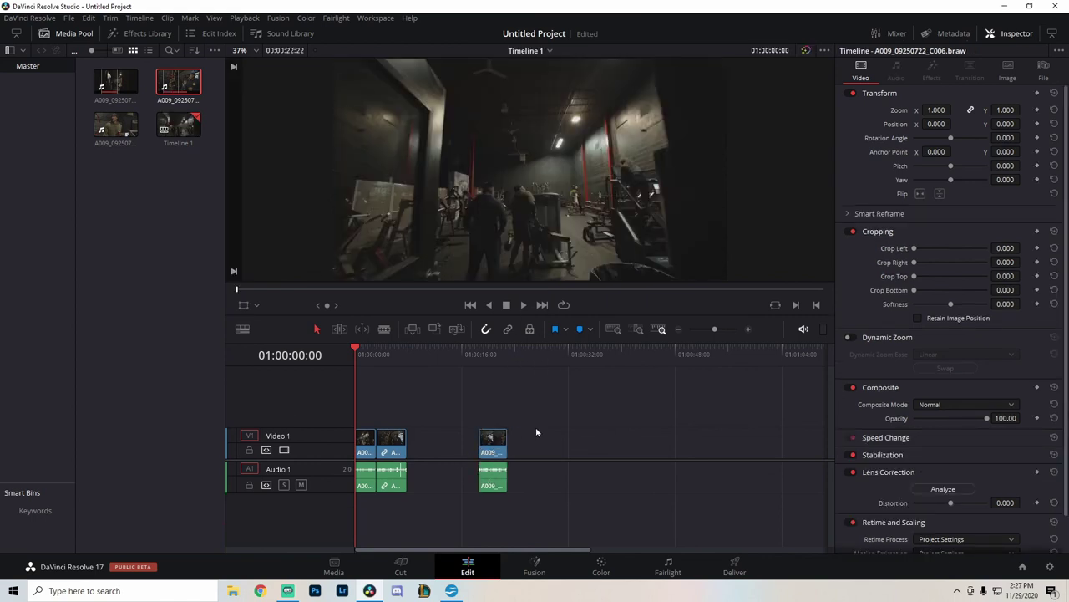
pyautogui.click(501, 486)
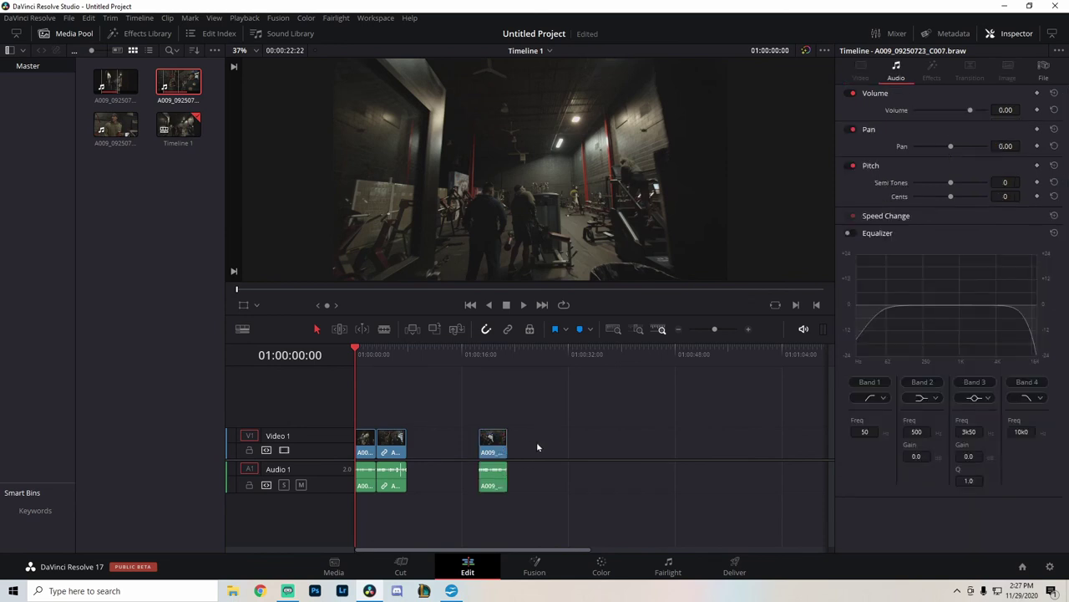
pyautogui.press('Delete')
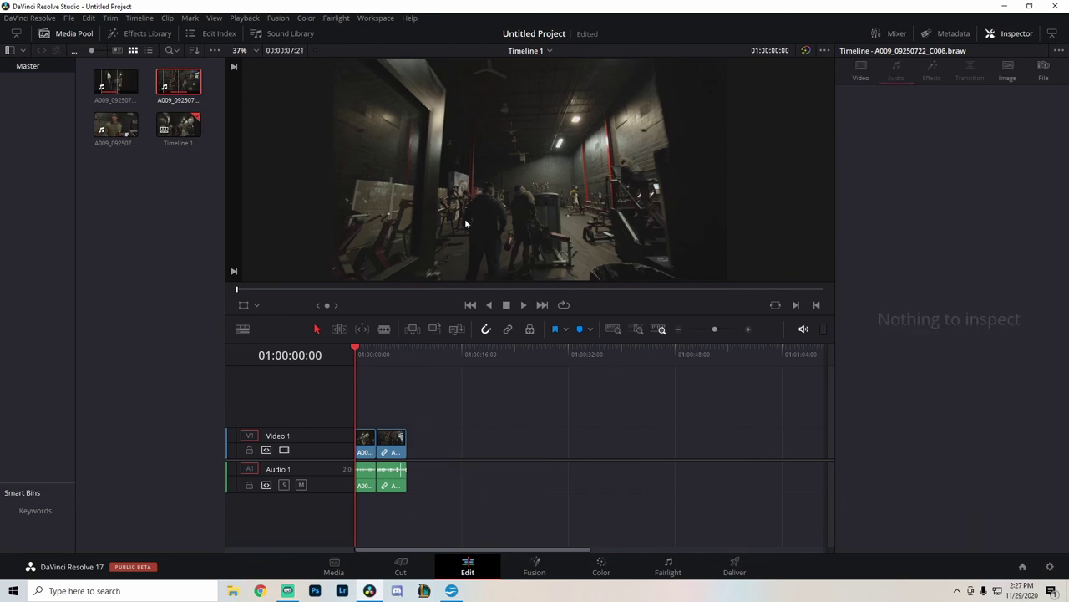
# - Add C007's audio alone to Audio 1 and video alone to Video 1, then delete both
pyautogui.doubleClick(194, 87)
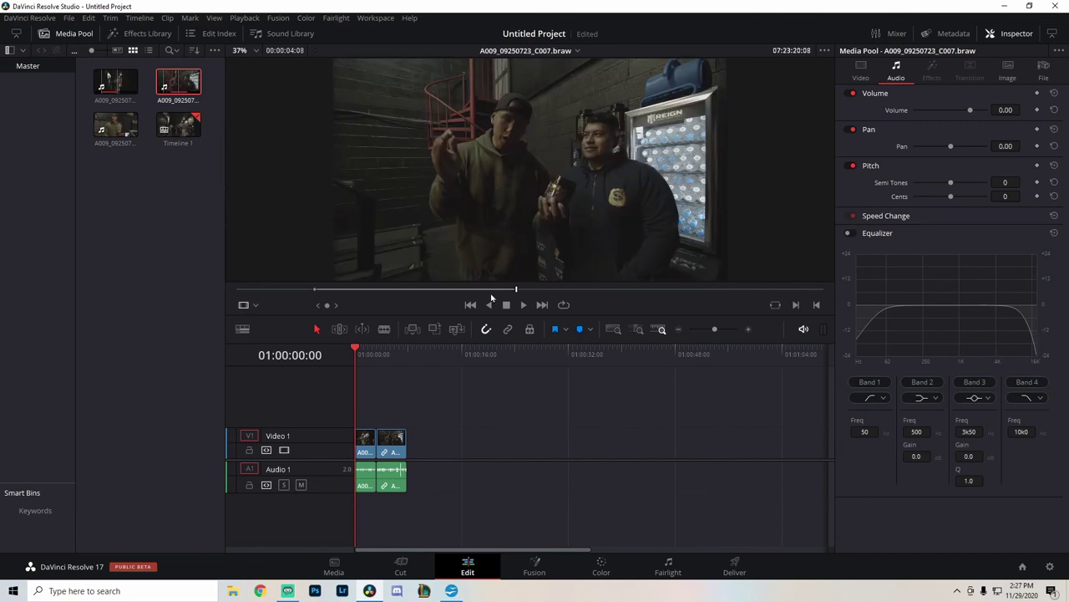
pyautogui.moveTo(487, 231)
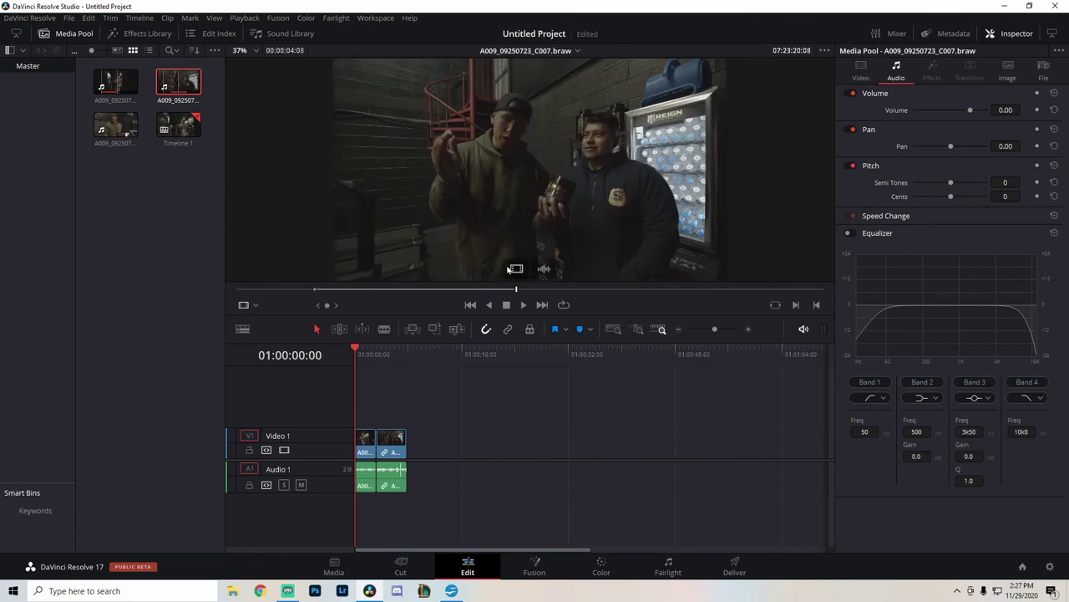
pyautogui.moveTo(543, 270); pyautogui.dragTo(570, 495)
pyautogui.doubleClick(185, 79)
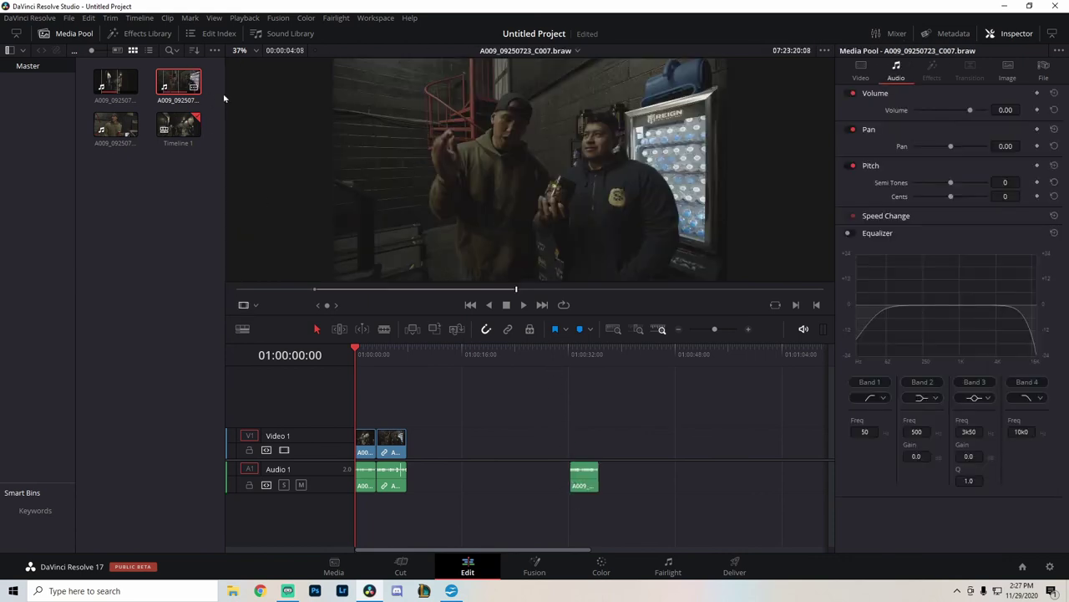
pyautogui.moveTo(525, 293); pyautogui.dragTo(501, 452)
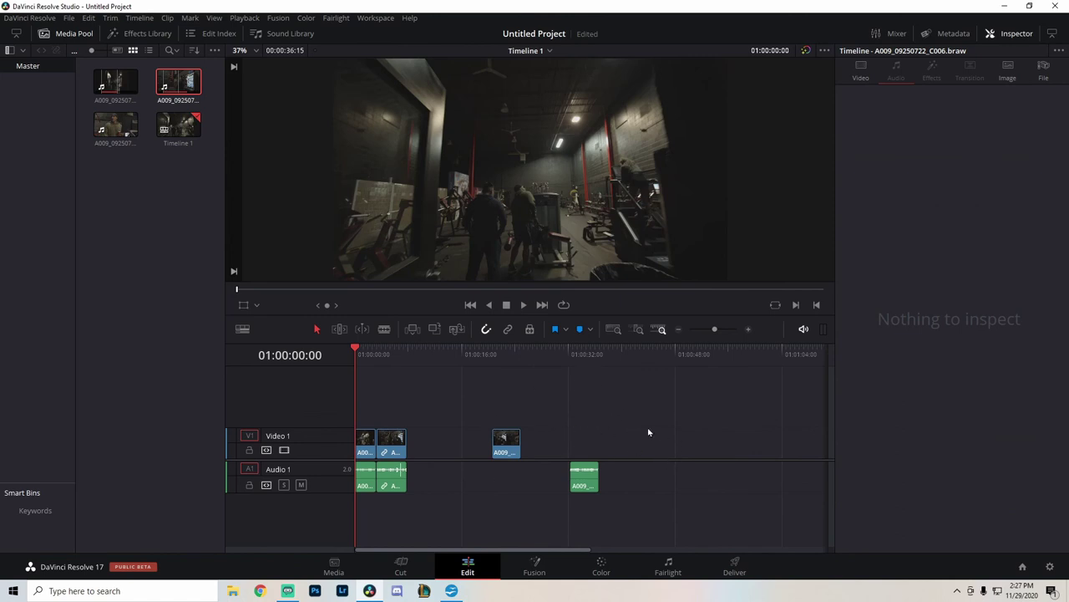
pyautogui.hotkey('ctrl', 'a')
pyautogui.moveTo(672, 414); pyautogui.dragTo(460, 532)
pyautogui.press('Delete')
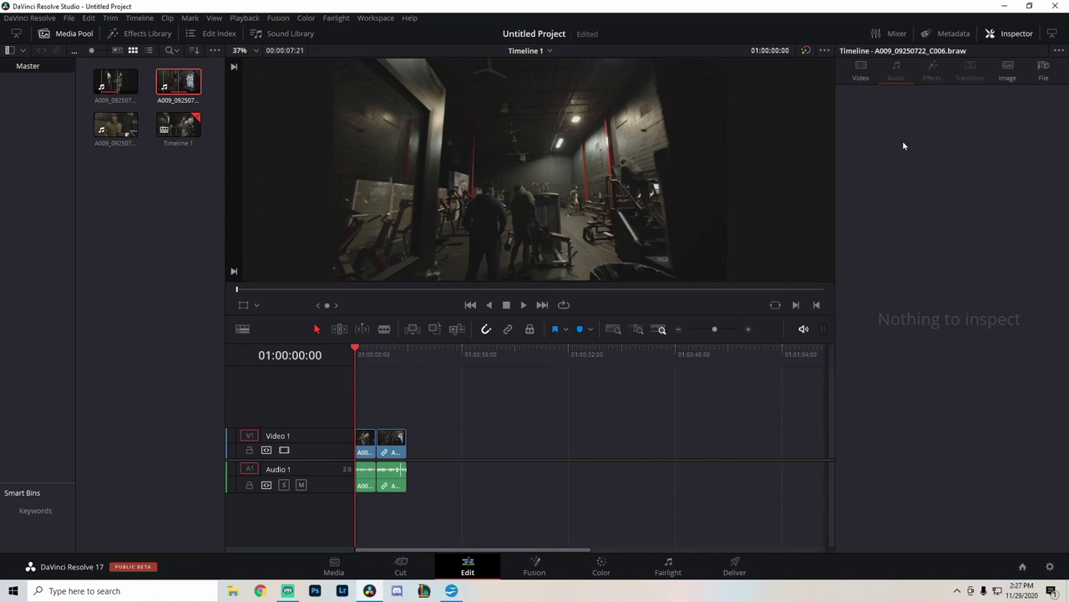
# - Select the first video clip, return the playhead to the start, and show the Inspector
pyautogui.click(376, 356)
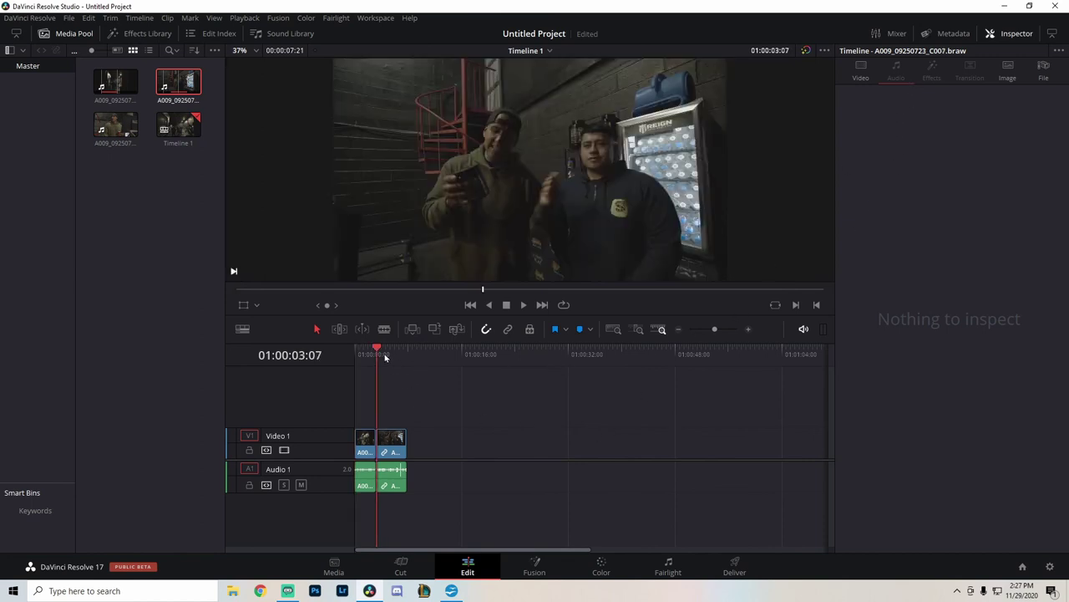
pyautogui.click(370, 446)
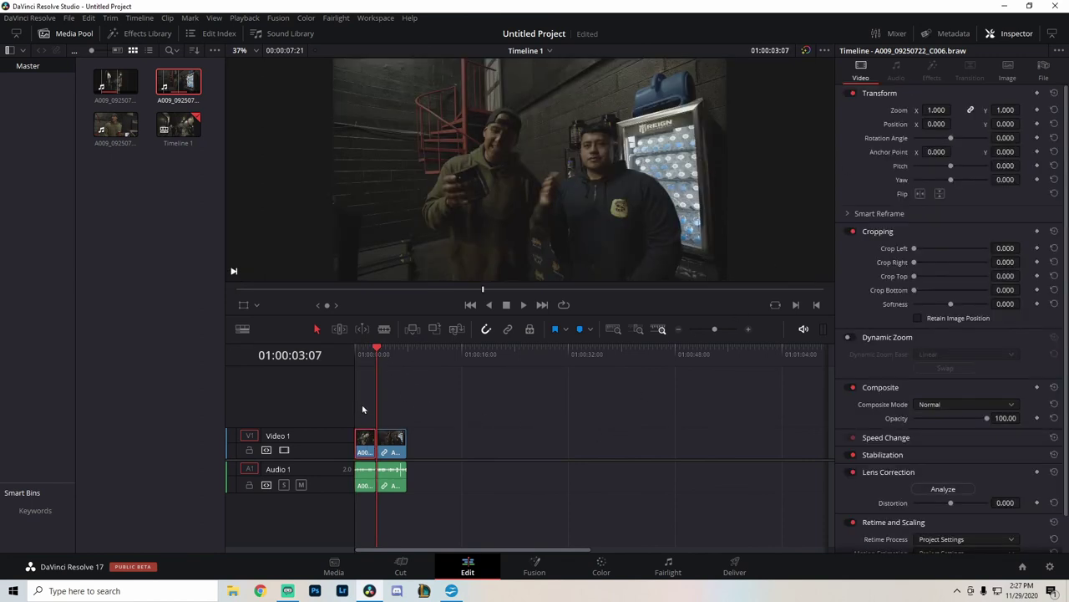
pyautogui.press('Home')
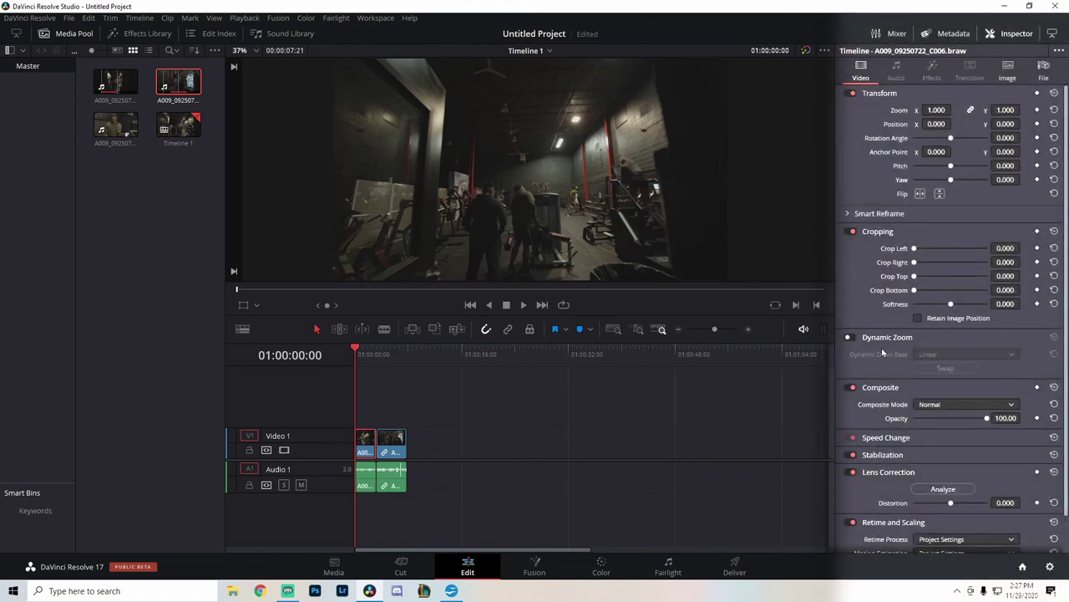
pyautogui.click(1011, 35)
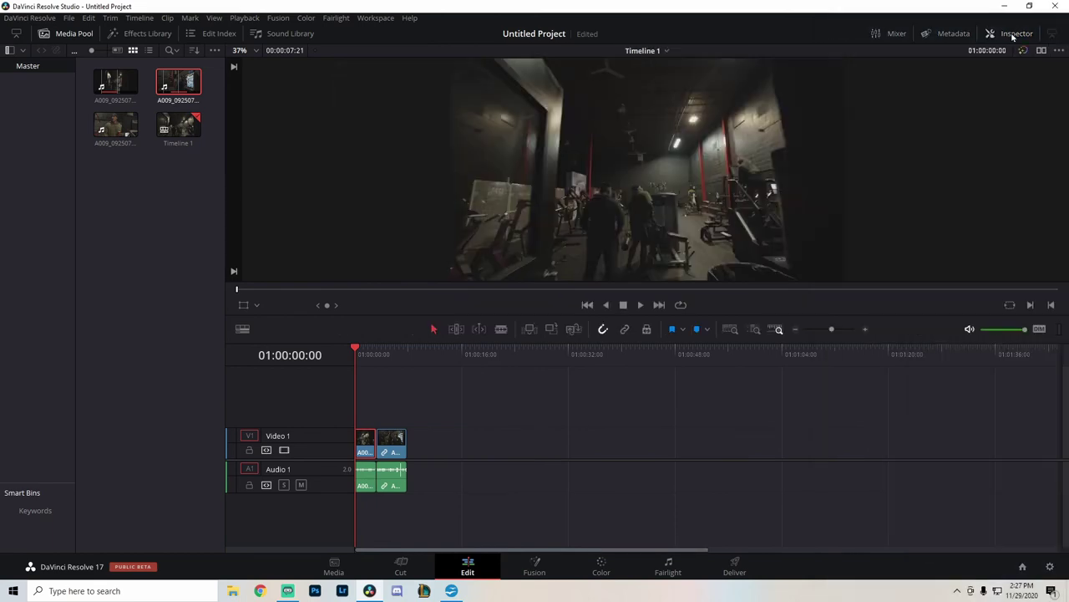
pyautogui.click(1013, 35)
pyautogui.click(1011, 34)
pyautogui.click(1011, 35)
pyautogui.click(1011, 34)
pyautogui.click(1011, 34)
pyautogui.click(1011, 34)
pyautogui.click(1010, 36)
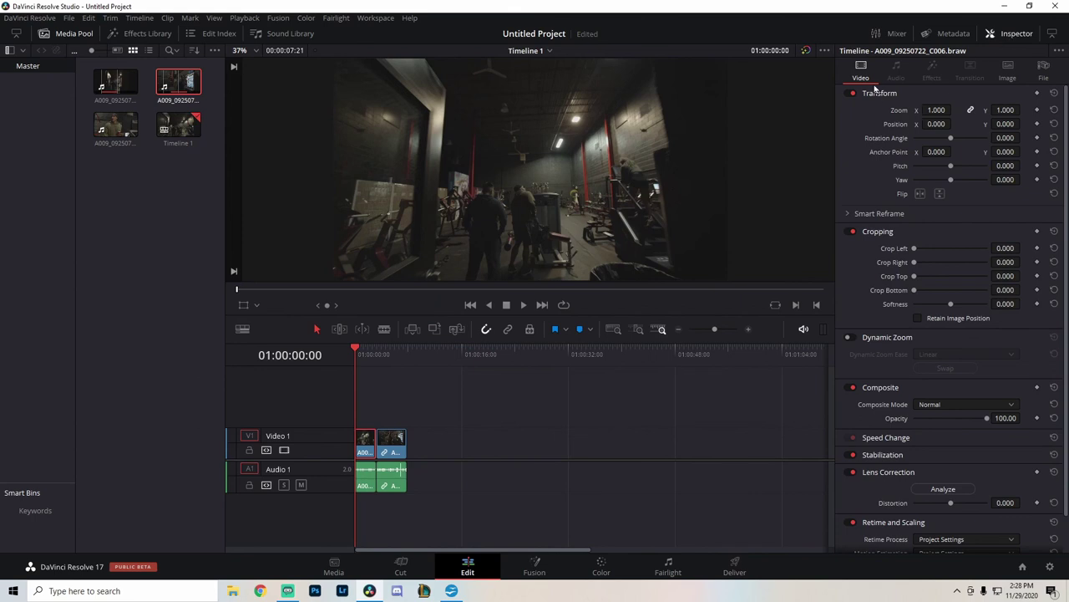
# - Try a zoom of 2.670 and a left crop on the clip, then reset both to defaults
pyautogui.scroll(-2, 877, 322)
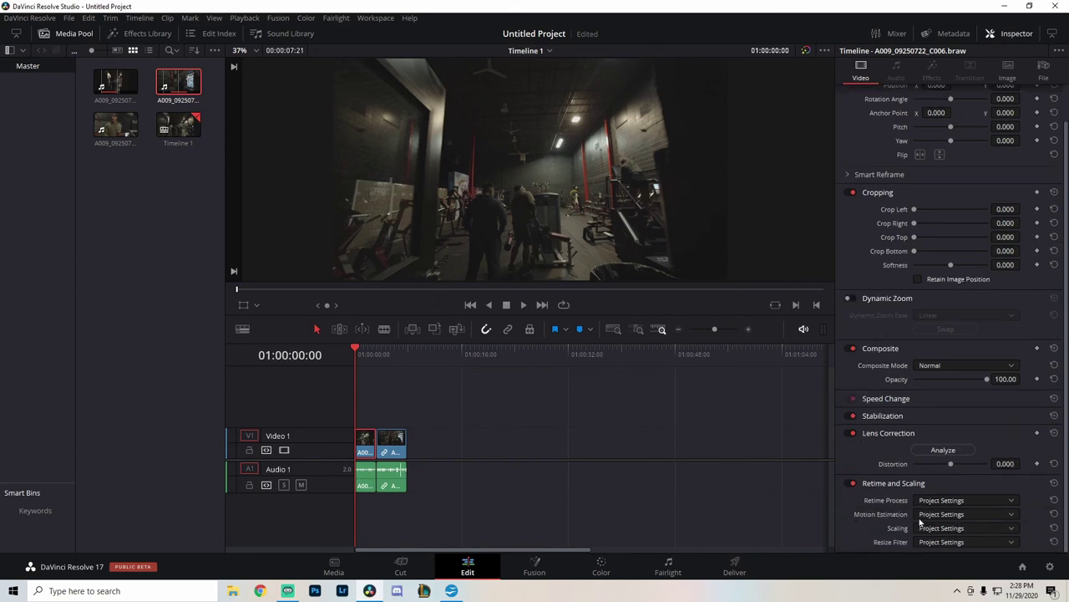
pyautogui.scroll(2, 1036, 533)
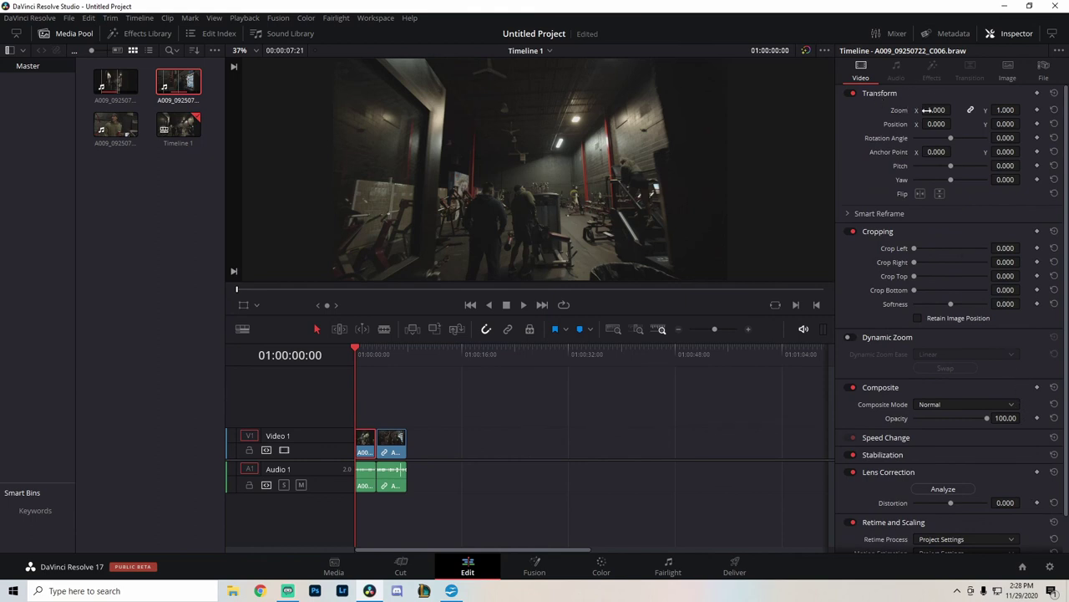
pyautogui.moveTo(927, 109); pyautogui.dragTo(982, 138)
pyautogui.moveTo(914, 249)
pyautogui.mouseDown()
pyautogui.moveTo(985, 248)
pyautogui.moveTo(914, 248)
pyautogui.mouseUp()
# - Expand the clip's Stabilization settings in the Inspector
pyautogui.scroll(-1, 882, 424)
pyautogui.click(882, 417)
pyautogui.scroll(-2, 886, 420)
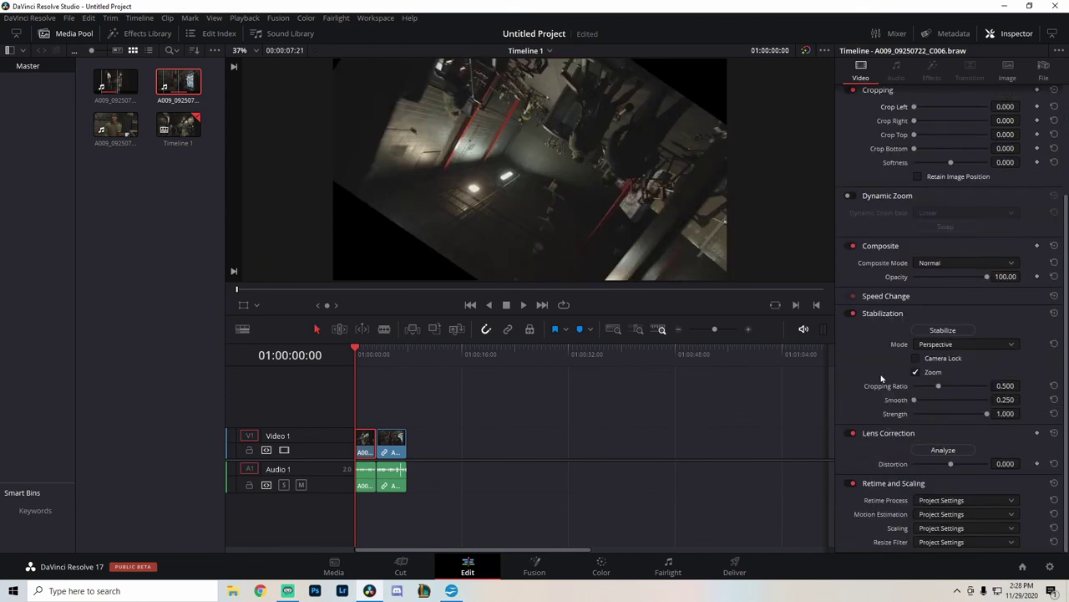
pyautogui.scroll(3, 973, 344)
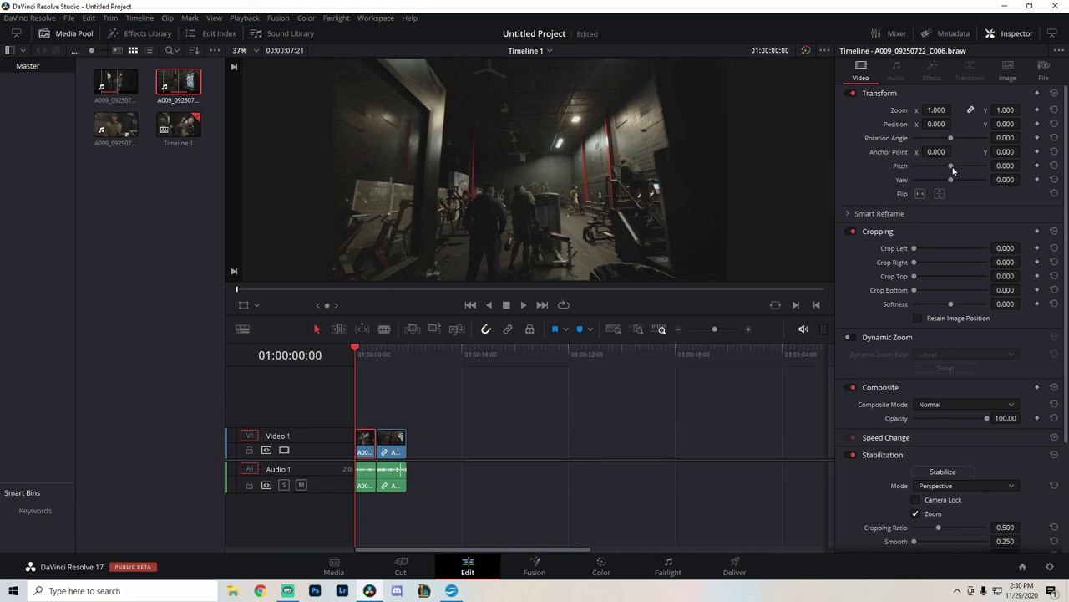
# - Select the first clip's audio and enable its Equalizer in the Inspector Audio tab
pyautogui.click(370, 478)
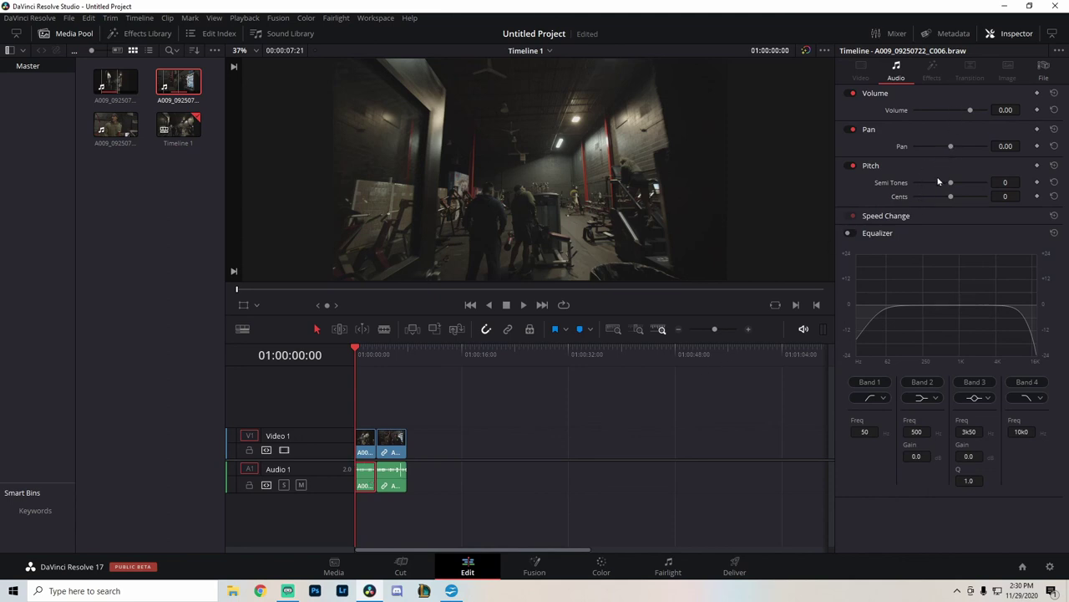
pyautogui.click(853, 233)
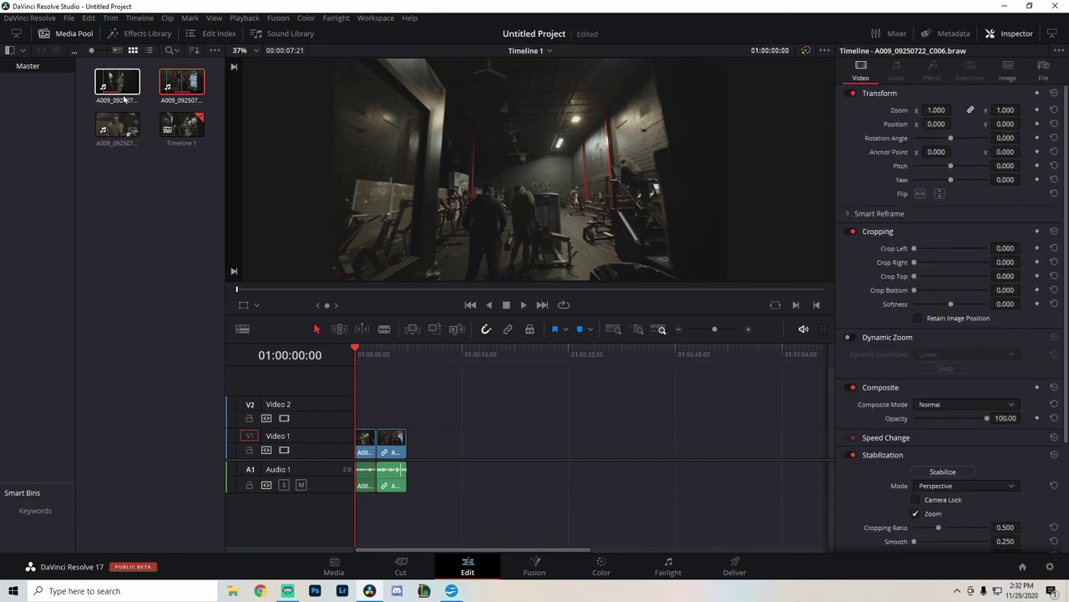
# - In the Effects Library, browse Video Transitions, Audio Transitions, Titles, Effects, Open FX and Audio FX
pyautogui.click(142, 35)
pyautogui.click(50, 335)
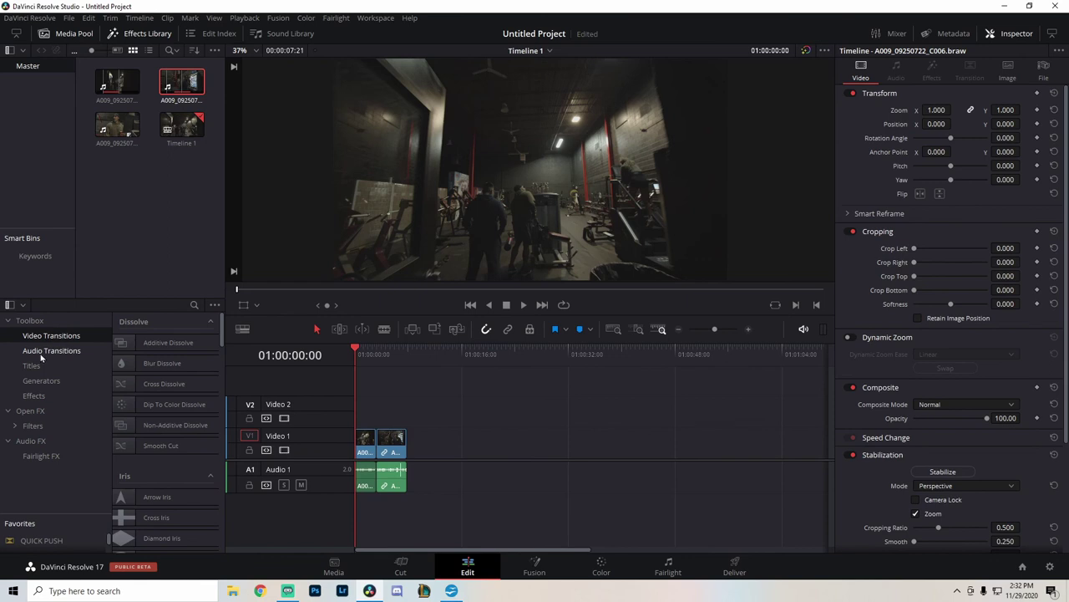
pyautogui.click(47, 352)
pyautogui.click(36, 368)
pyautogui.click(33, 396)
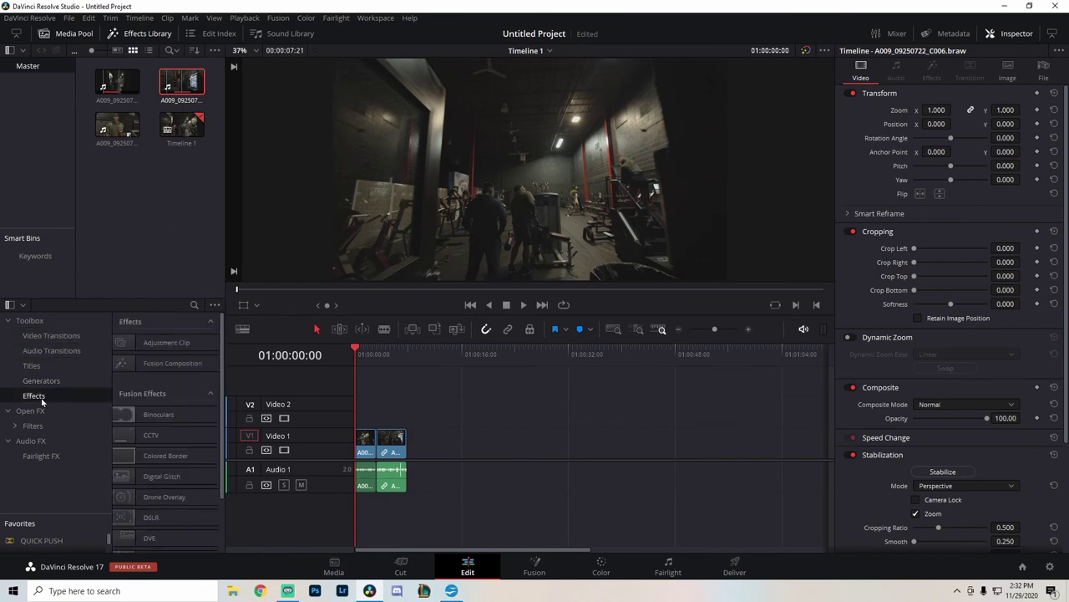
pyautogui.scroll(-3, 136, 443)
pyautogui.click(33, 425)
pyautogui.click(31, 441)
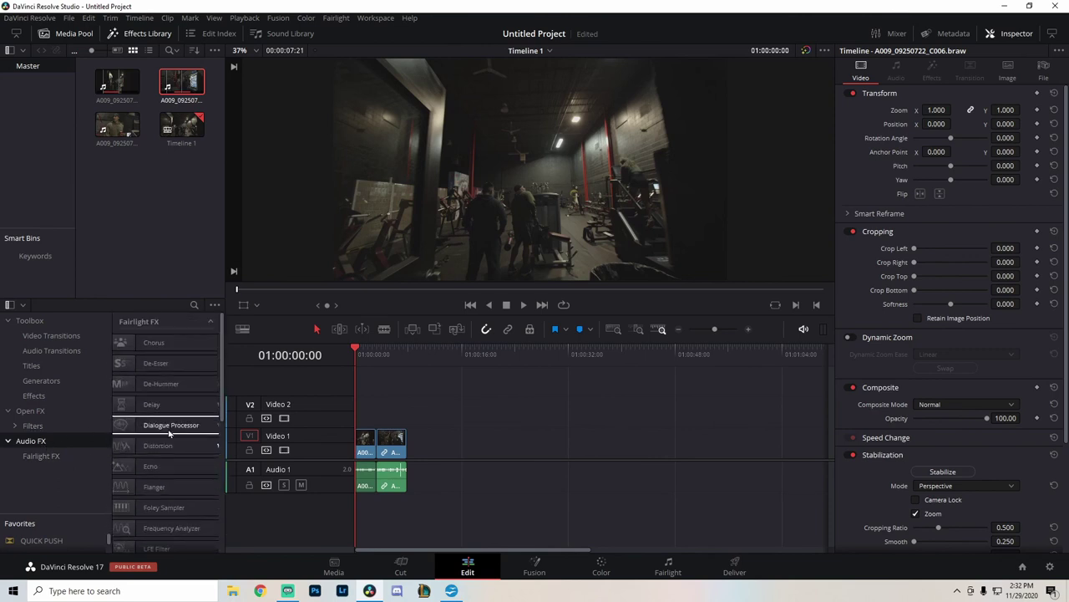
pyautogui.scroll(-4, 171, 435)
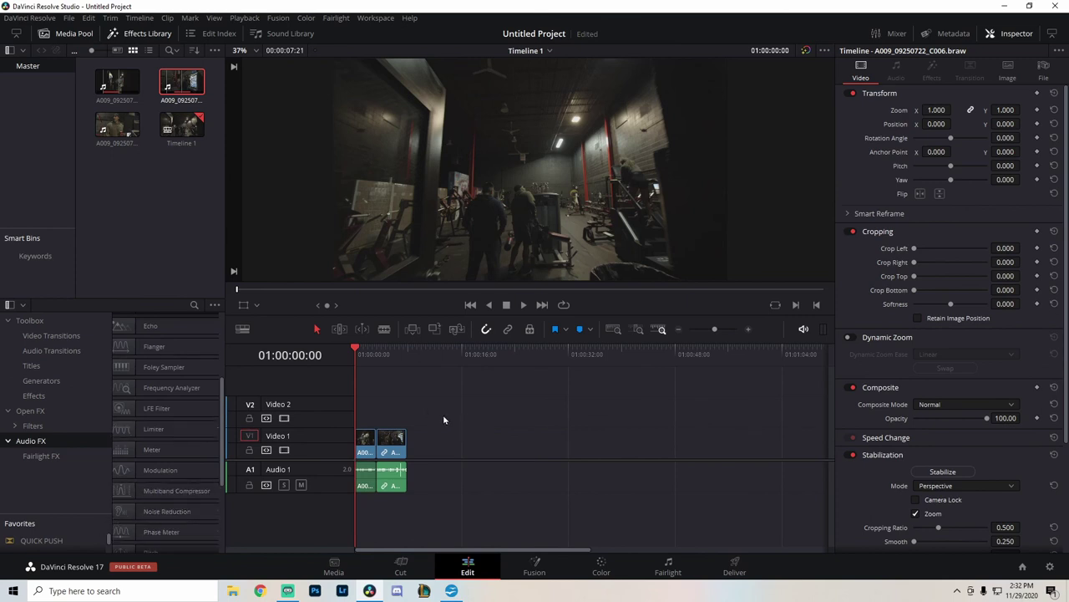
# - Switch to the Fusion page to view the clip's MediaIn1-to-MediaOut1 node graph
pyautogui.click(538, 566)
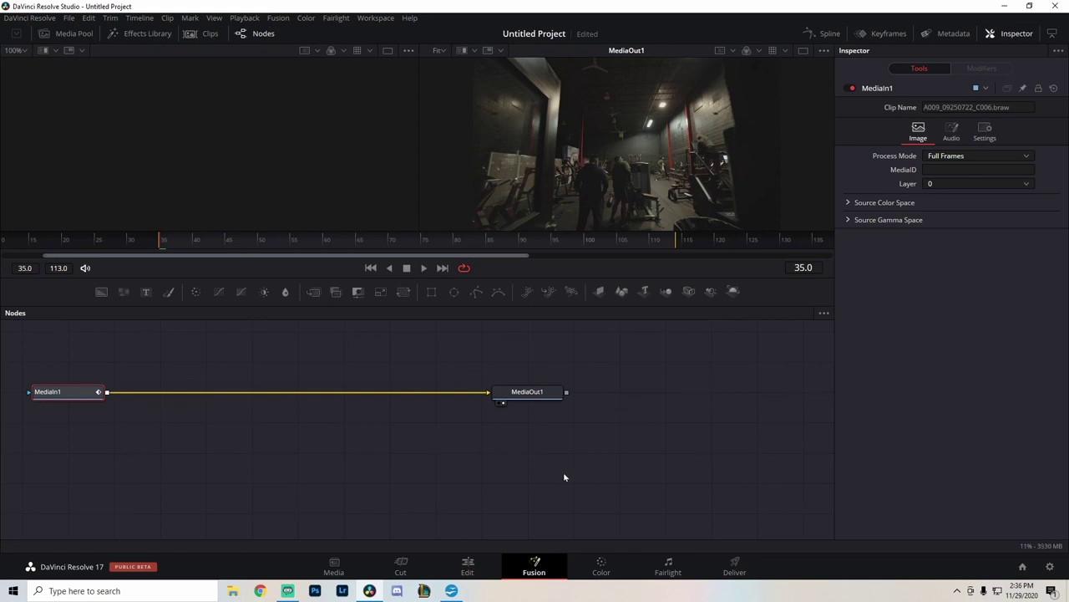
# - On the Color page, add serial corrector nodes with Alt+S up to node 07
pyautogui.click(601, 565)
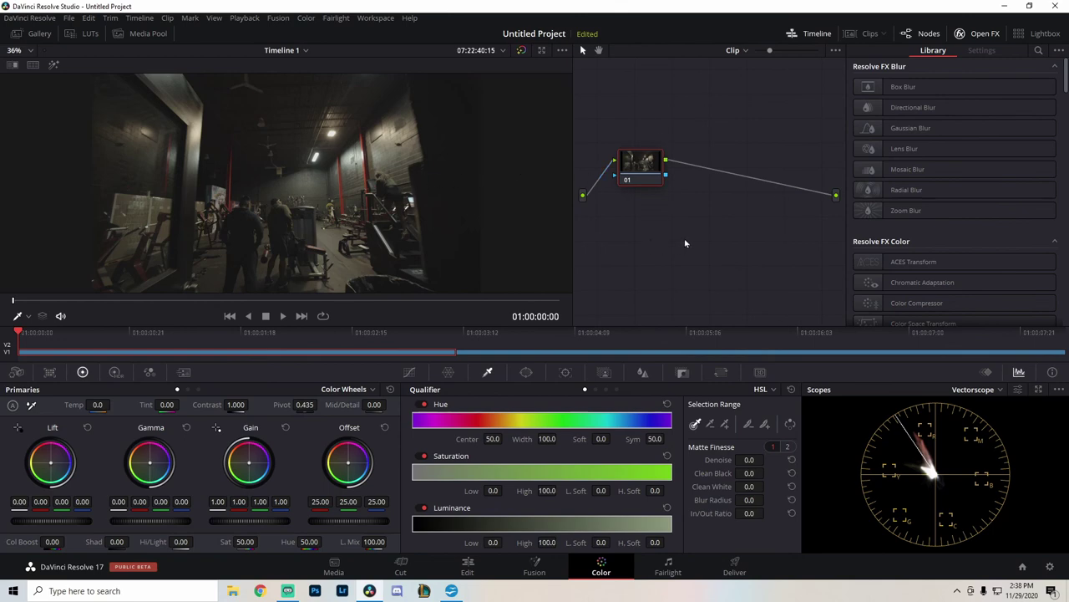
pyautogui.hotkey('alt', 's')
pyautogui.hotkey('alt', 's')
pyautogui.hotkey('alt', 's')
pyautogui.hotkey('alt', 's')
pyautogui.hotkey('alt', 's')
pyautogui.hotkey('alt', 's')
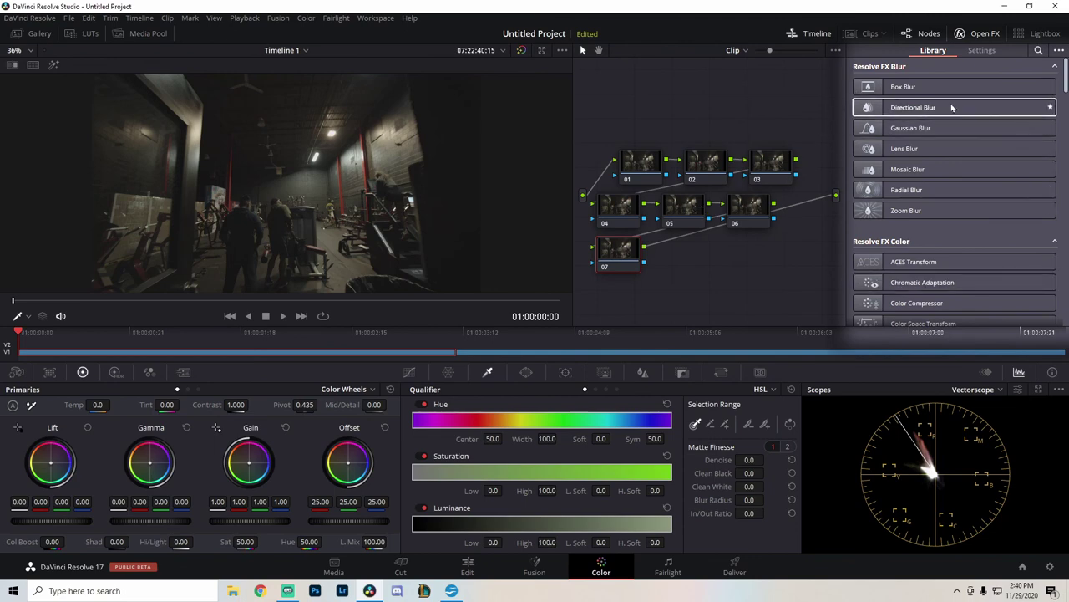
# - Drop Box Blur onto node 07 and raise its Horizontal/Vertical Strength to 0.431
pyautogui.moveTo(933, 92); pyautogui.dragTo(625, 251)
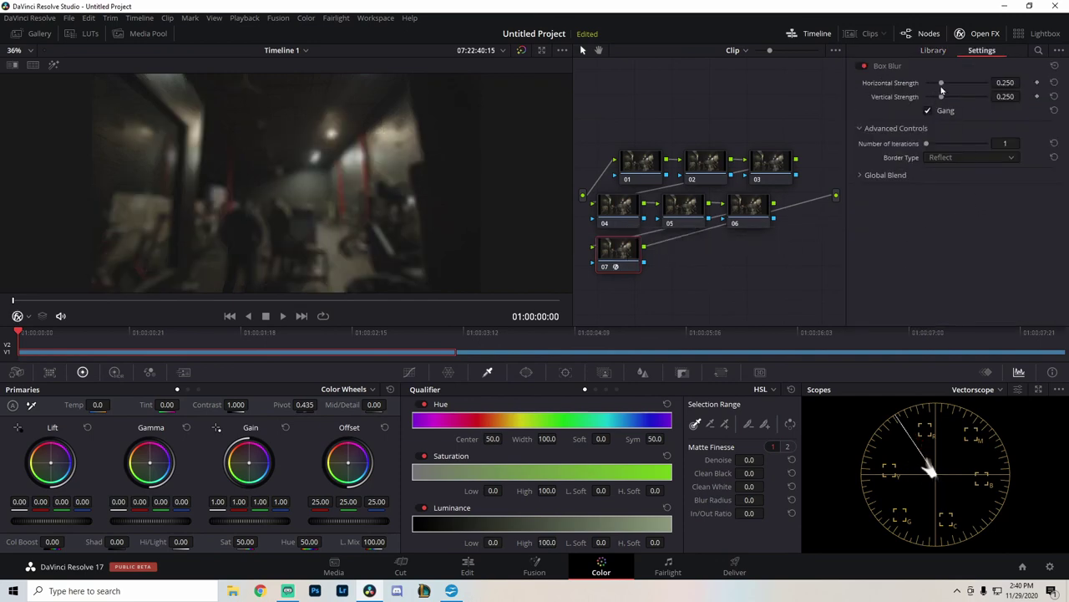
pyautogui.moveTo(945, 88); pyautogui.dragTo(955, 87)
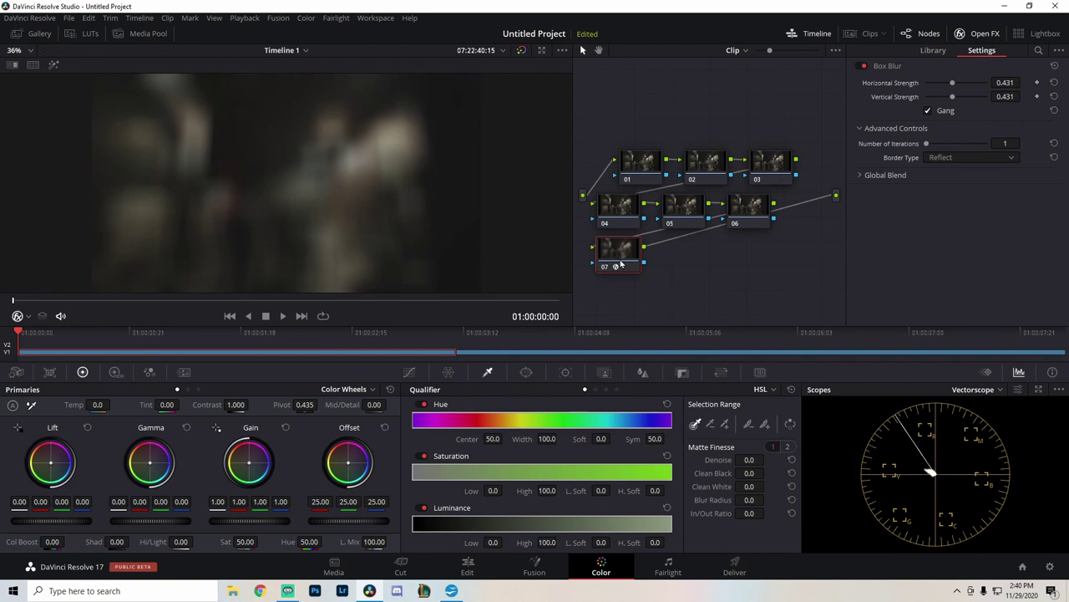
pyautogui.click(933, 51)
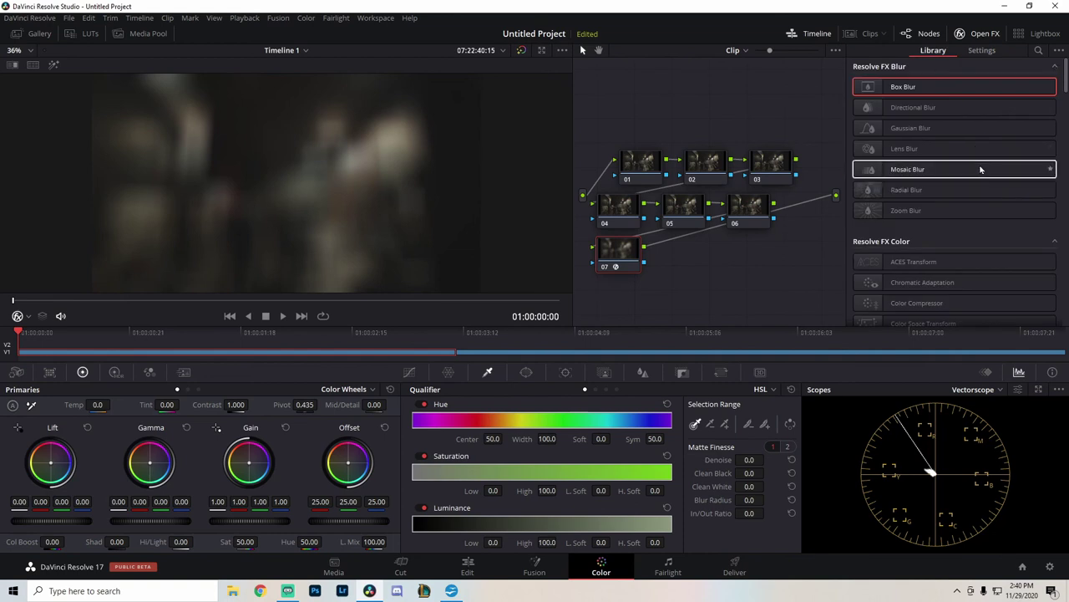
pyautogui.scroll(-5, 957, 169)
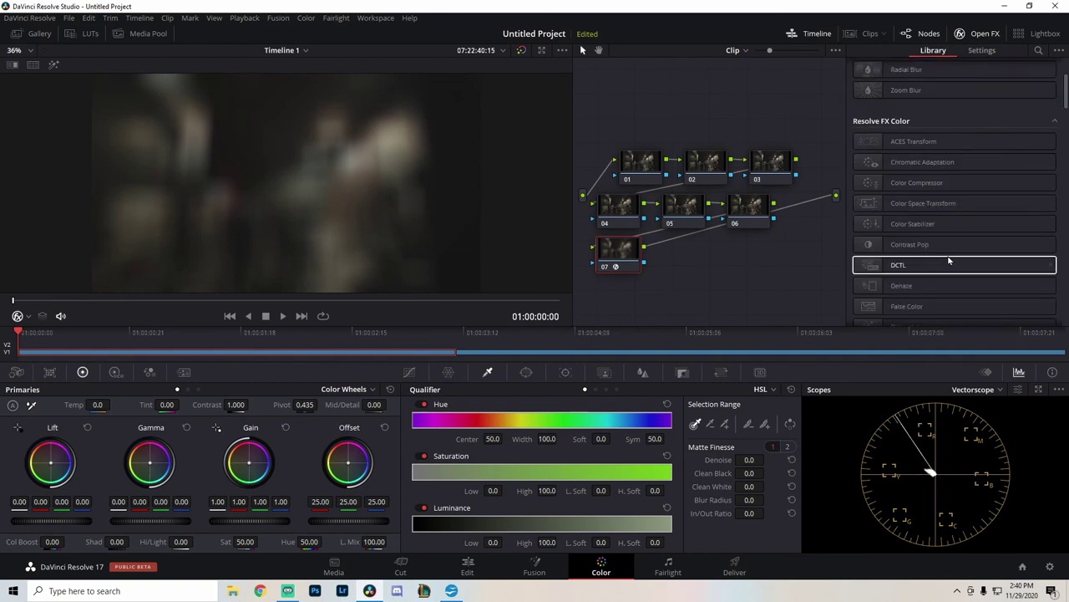
pyautogui.scroll(5, 952, 250)
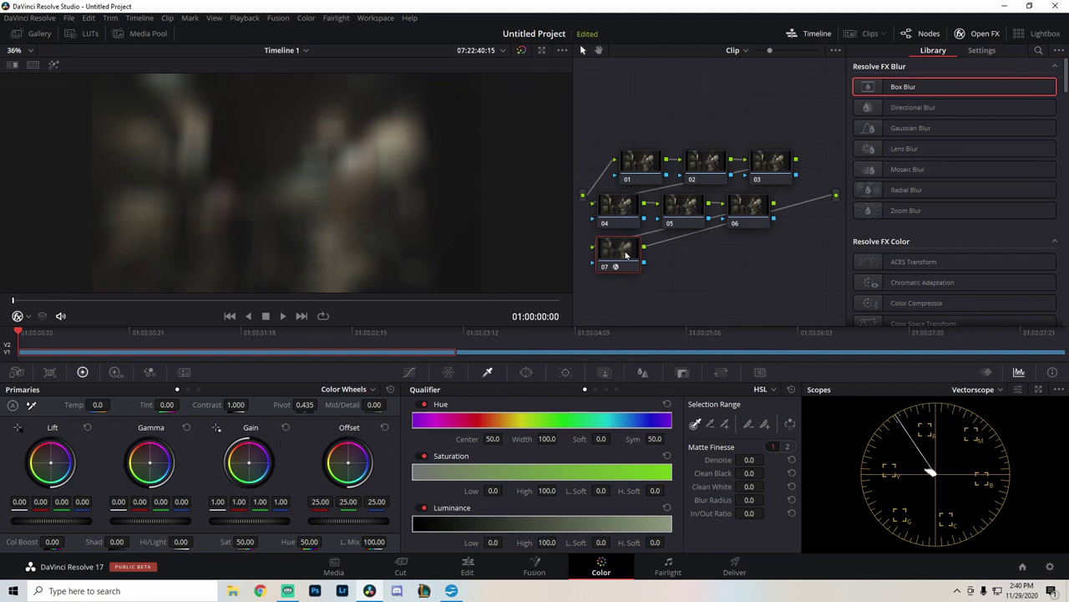
# - Delete blur node 07, raise Gain to 1.45, and view the primaries as color bars
pyautogui.press('Delete')
pyautogui.moveTo(755, 211); pyautogui.dragTo(781, 214)
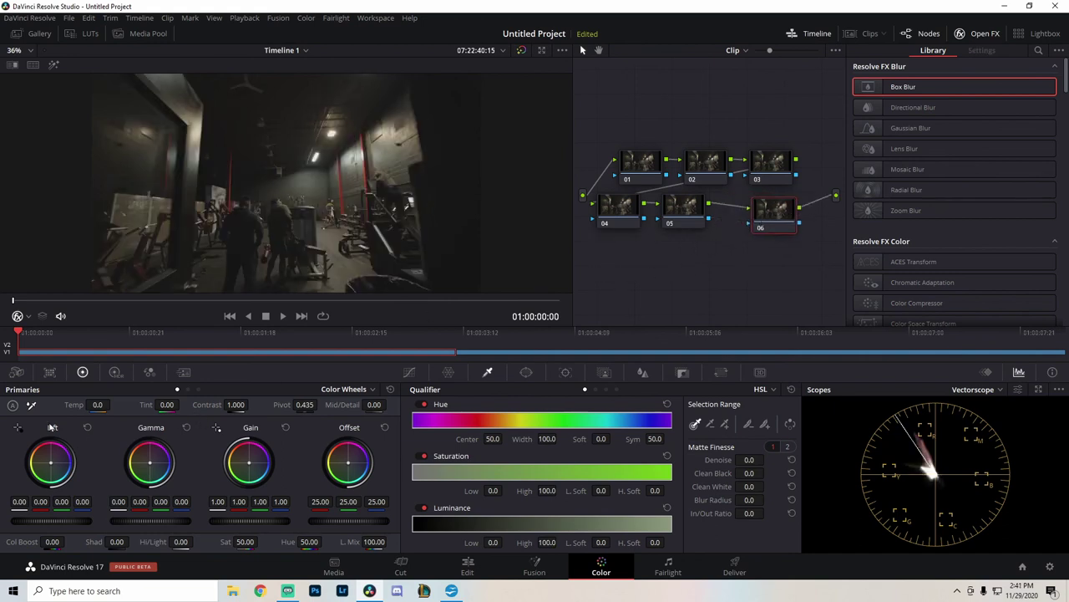
pyautogui.moveTo(47, 521)
pyautogui.mouseDown()
pyautogui.moveTo(76, 522)
pyautogui.moveTo(48, 521)
pyautogui.mouseUp()
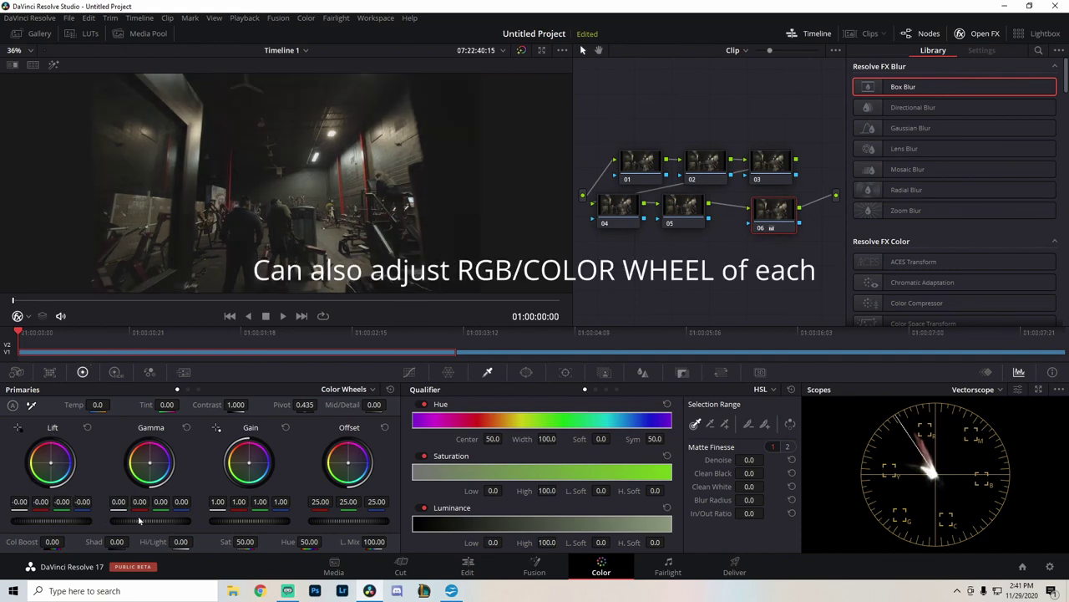
pyautogui.moveTo(143, 522)
pyautogui.mouseDown()
pyautogui.moveTo(167, 521)
pyautogui.moveTo(146, 521)
pyautogui.mouseUp()
pyautogui.moveTo(236, 522); pyautogui.dragTo(282, 521)
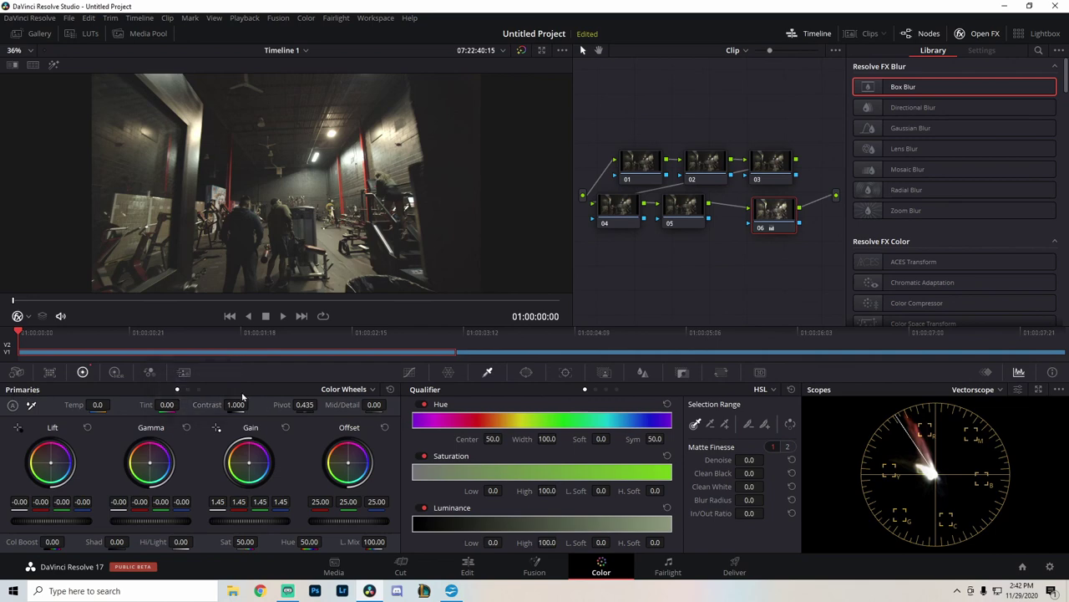
pyautogui.click(188, 390)
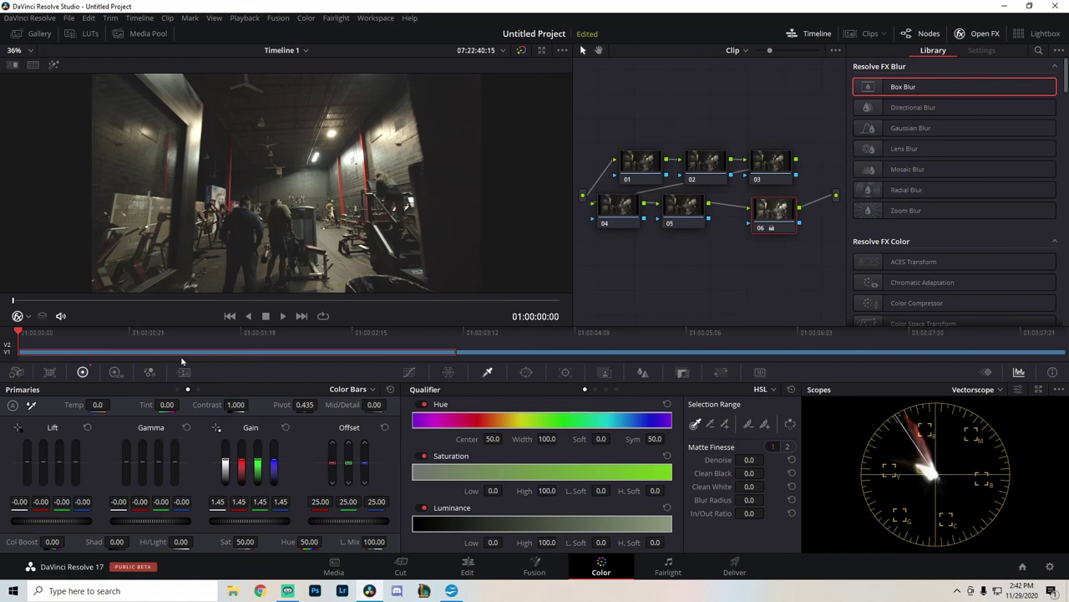
# - On the two men's clip, lower the blue gain bar to 0.91, ending on Log wheels
pyautogui.click(552, 332)
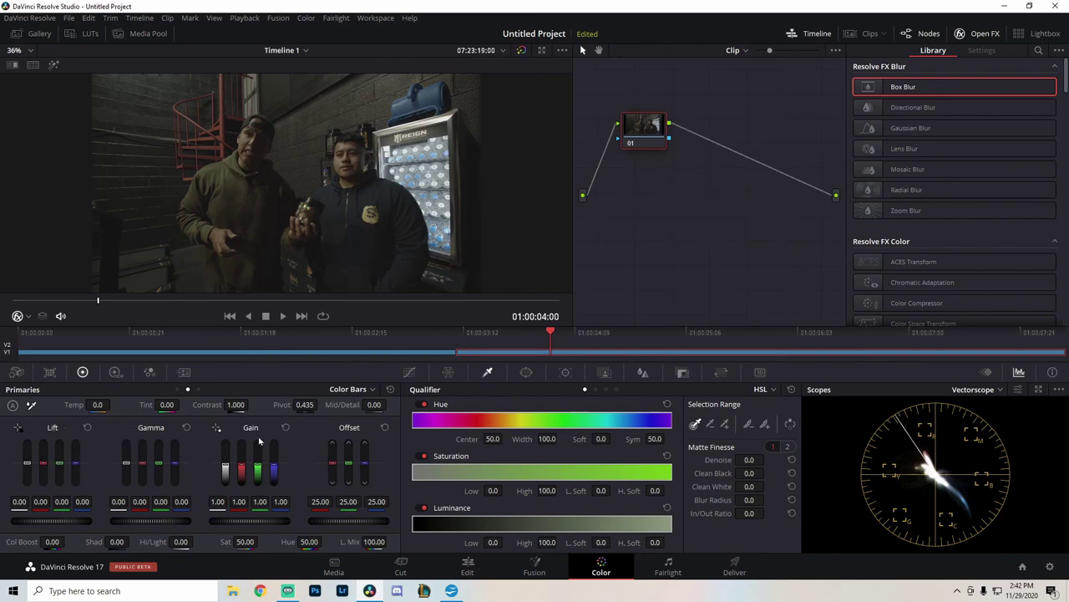
pyautogui.click(189, 390)
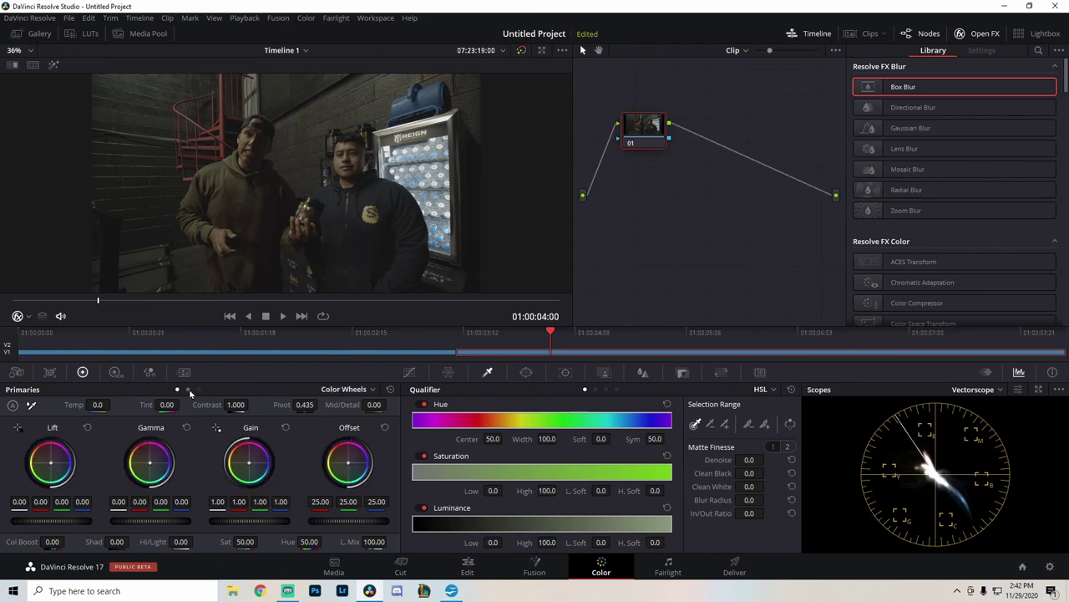
pyautogui.click(189, 390)
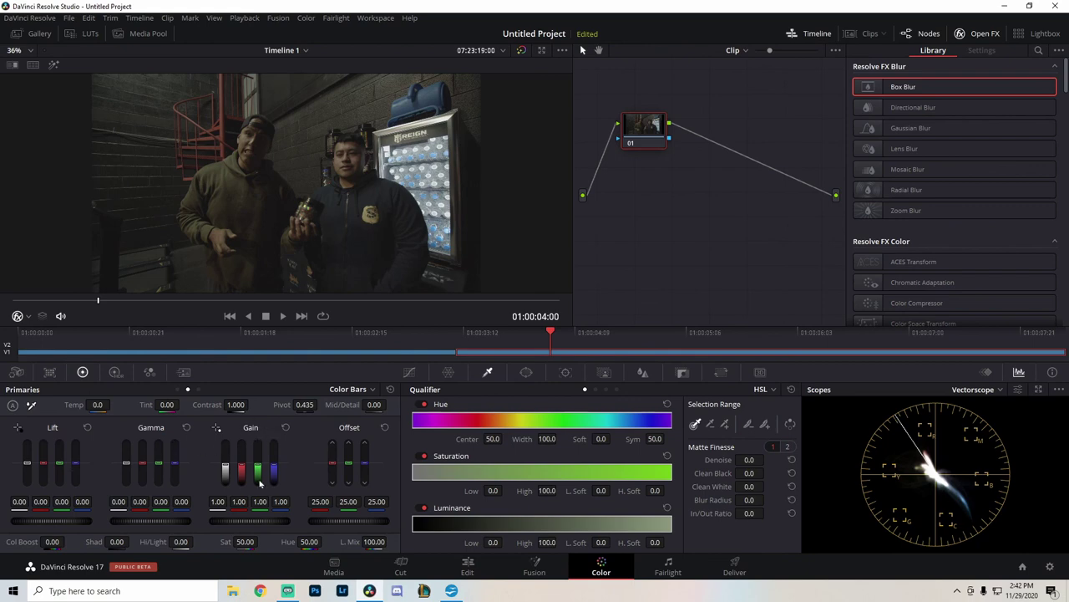
pyautogui.moveTo(274, 470)
pyautogui.mouseDown()
pyautogui.moveTo(275, 451)
pyautogui.moveTo(274, 478)
pyautogui.mouseUp()
pyautogui.click(199, 389)
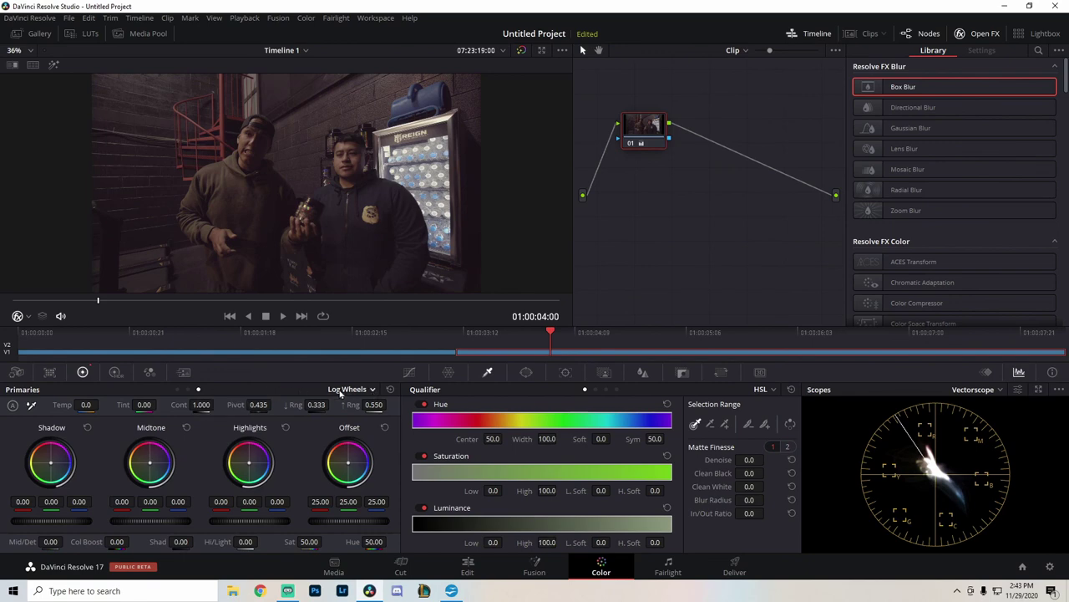
pyautogui.click(177, 390)
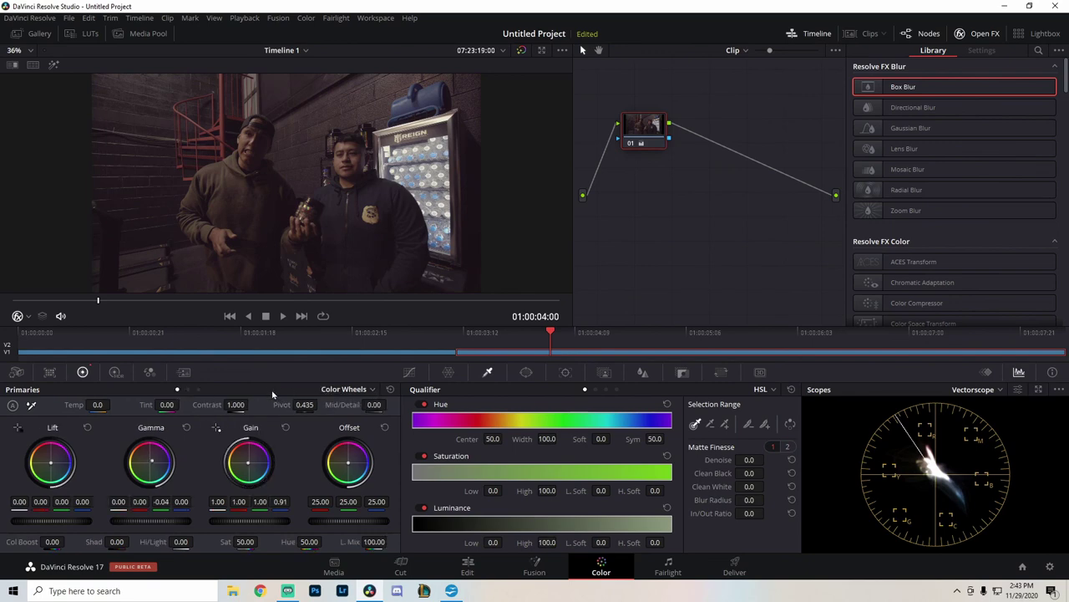
pyautogui.click(201, 389)
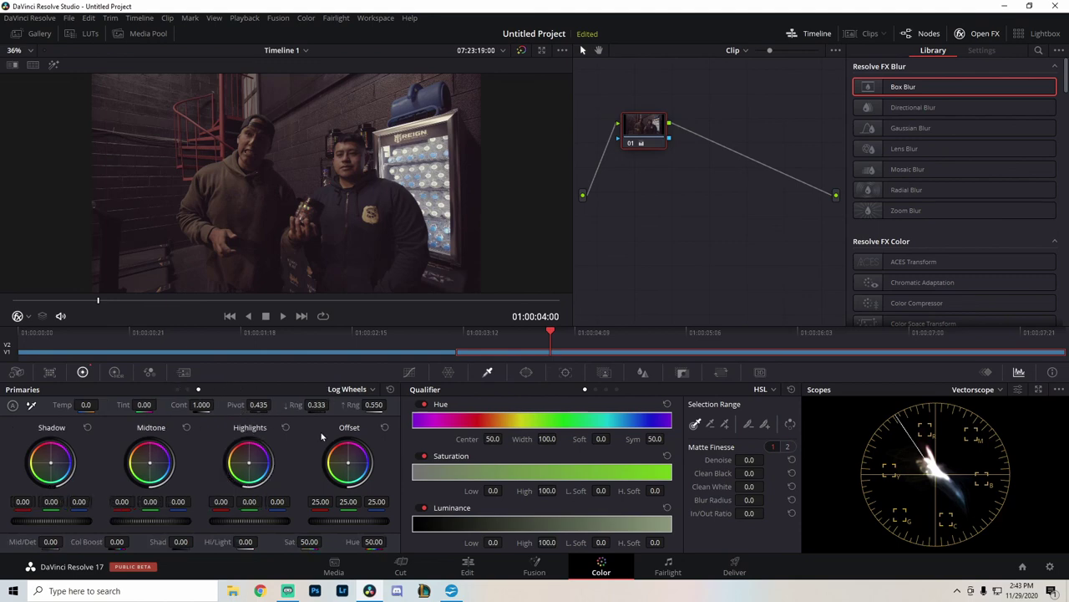
# - Show the Waveform scope in a floating window moved up and left
pyautogui.click(985, 391)
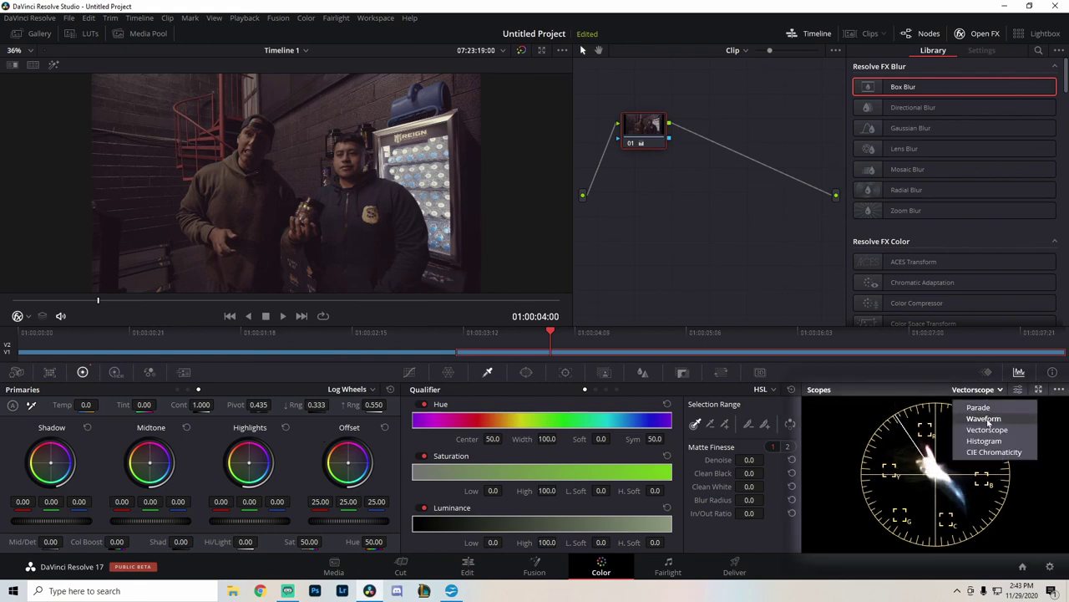
pyautogui.click(984, 418)
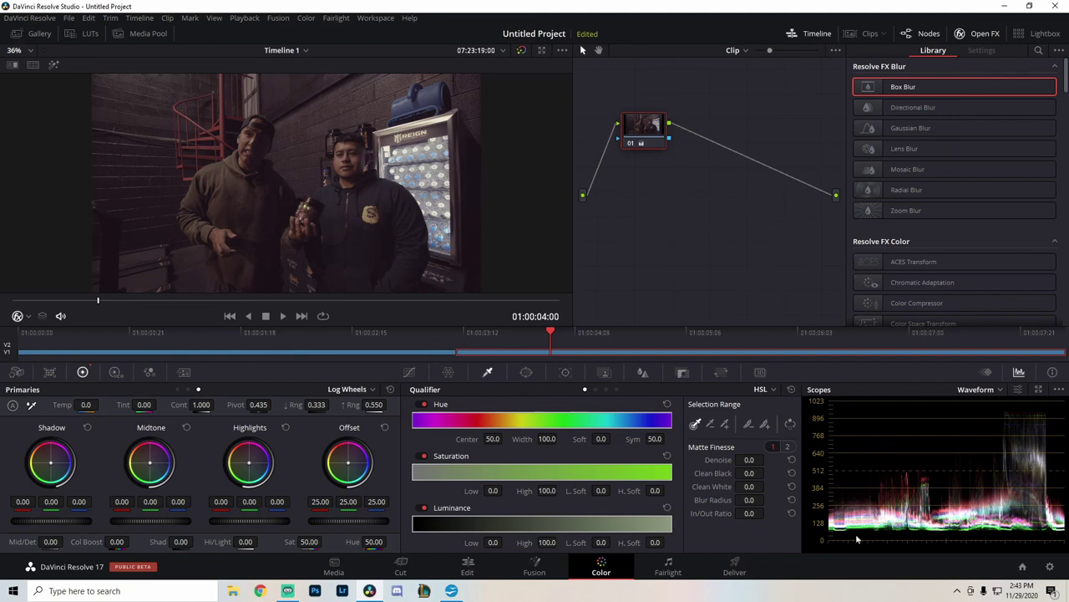
pyautogui.click(1038, 391)
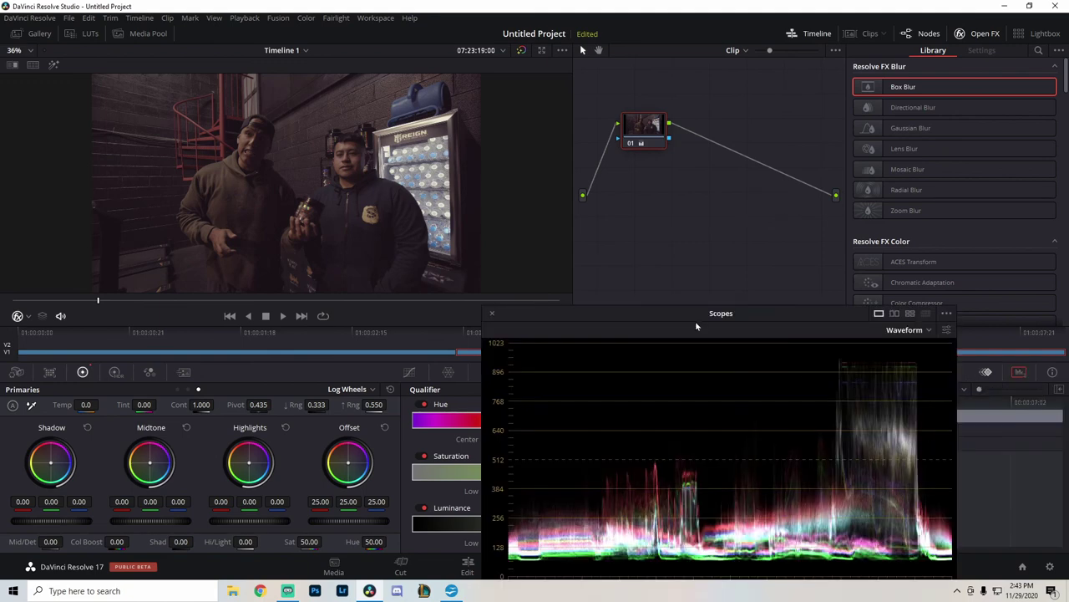
pyautogui.moveTo(695, 321); pyautogui.dragTo(619, 273)
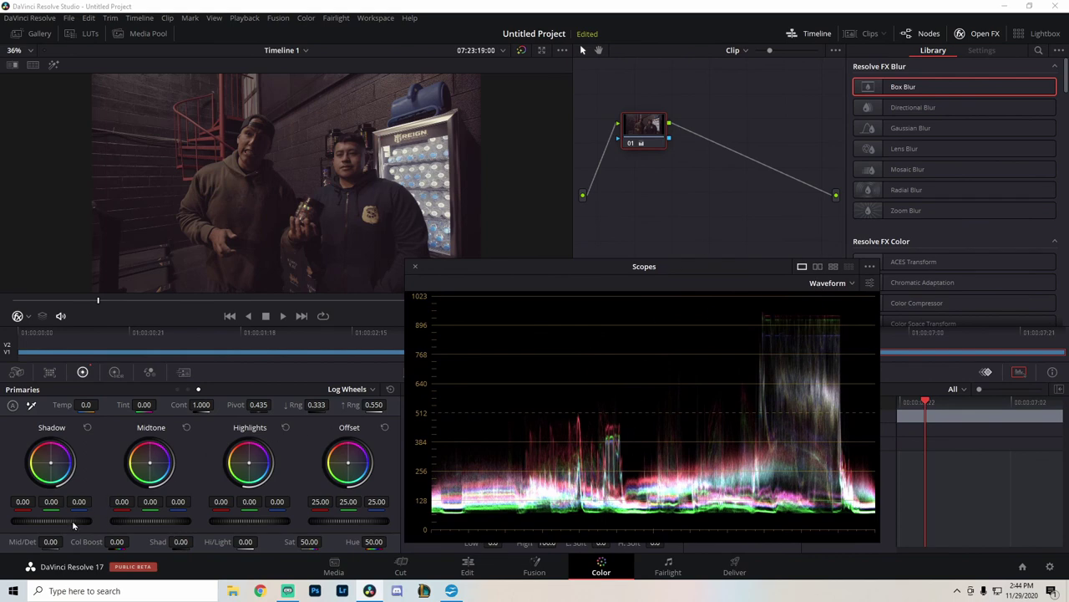
# - Nudge the clip's Shadow and Lift down slightly, bringing log shadows to -0.01
pyautogui.moveTo(72, 524)
pyautogui.mouseDown()
pyautogui.moveTo(51, 524)
pyautogui.moveTo(65, 524)
pyautogui.mouseUp()
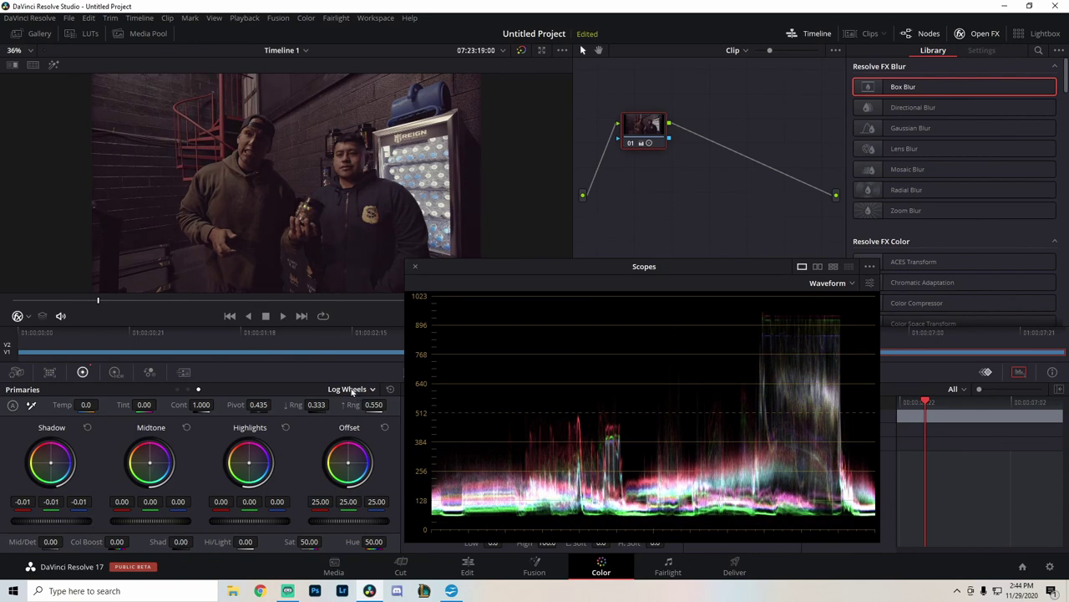
pyautogui.click(178, 389)
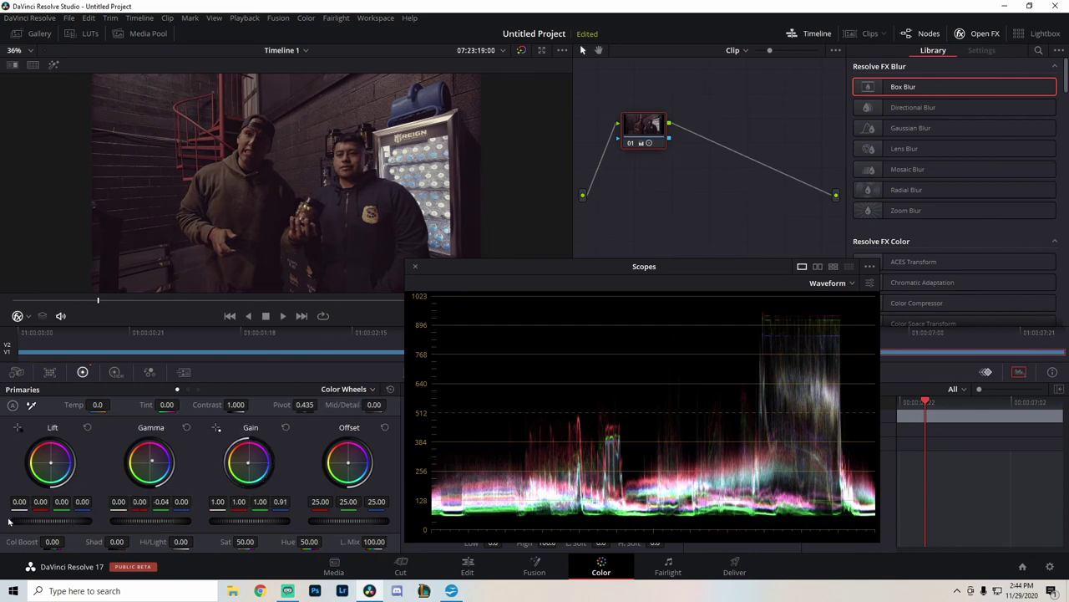
pyautogui.moveTo(52, 520); pyautogui.dragTo(52, 520)
pyautogui.moveTo(52, 520); pyautogui.dragTo(51, 519)
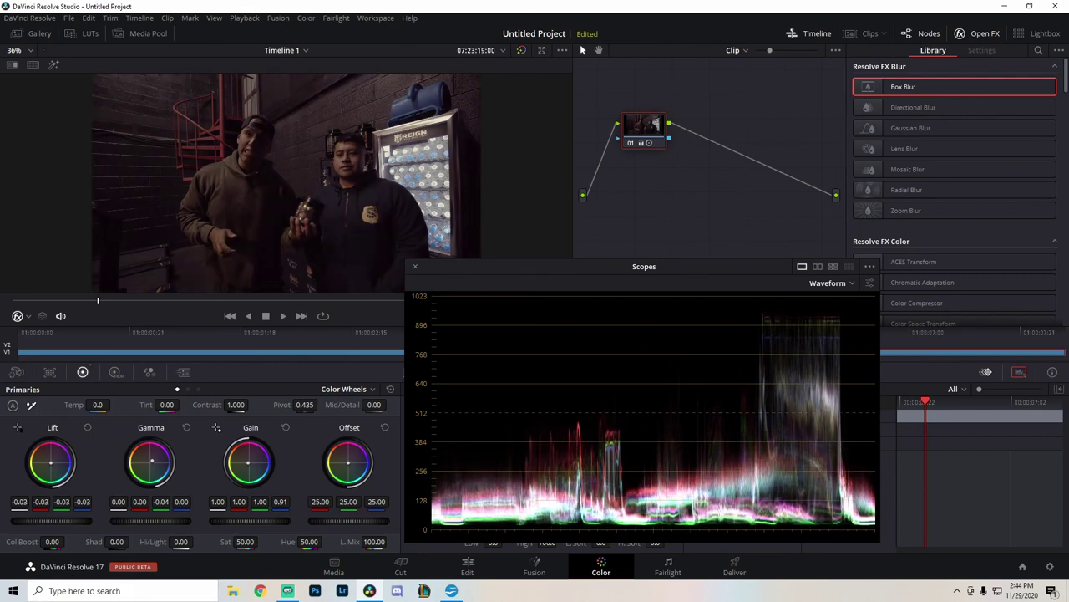
pyautogui.click(199, 390)
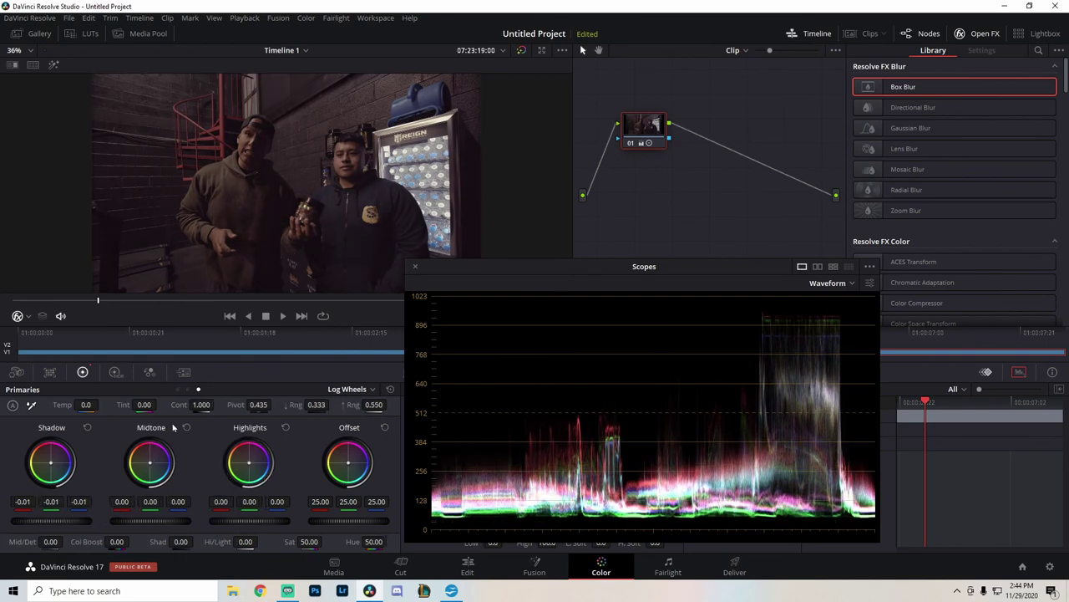
pyautogui.moveTo(51, 519); pyautogui.dragTo(51, 520)
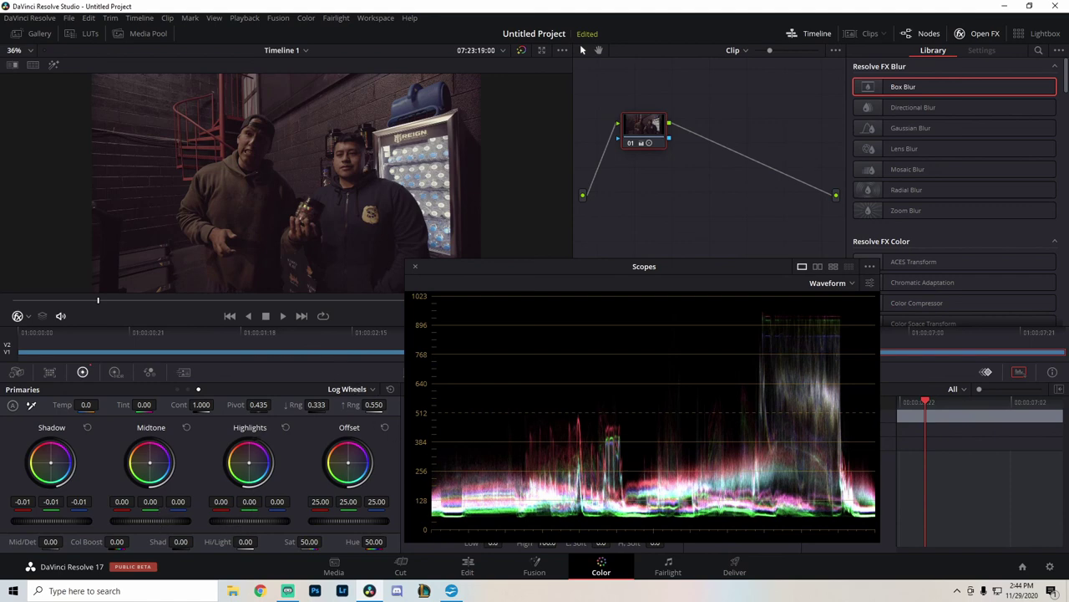
# - Raise Highlights to 0.05, trim Gain slightly, and move the floating scopes window down-right
pyautogui.moveTo(249, 520); pyautogui.dragTo(254, 519)
pyautogui.moveTo(247, 522); pyautogui.dragTo(248, 521)
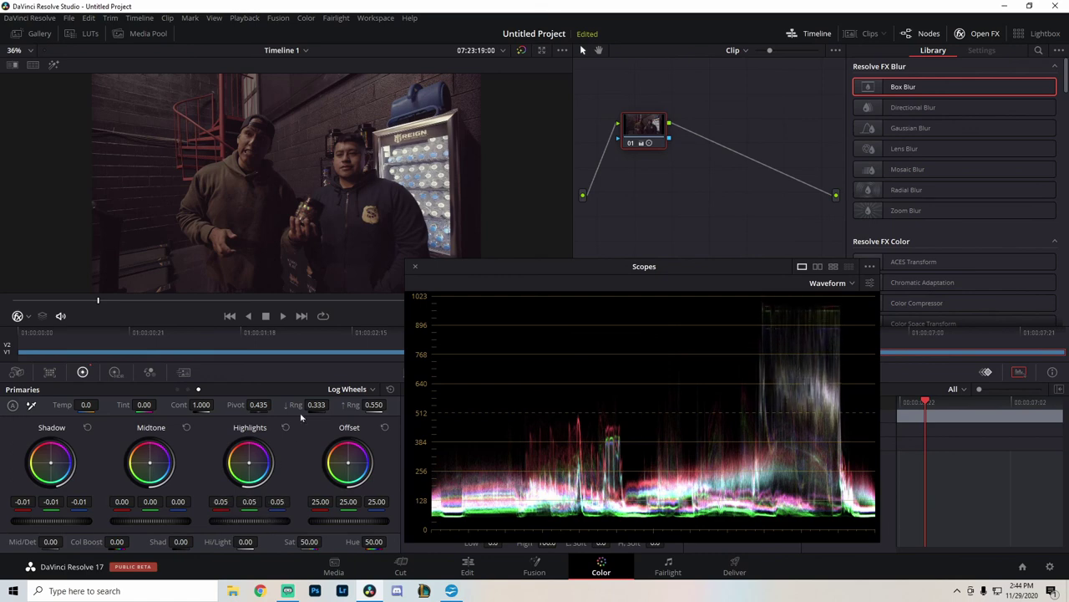
pyautogui.click(177, 390)
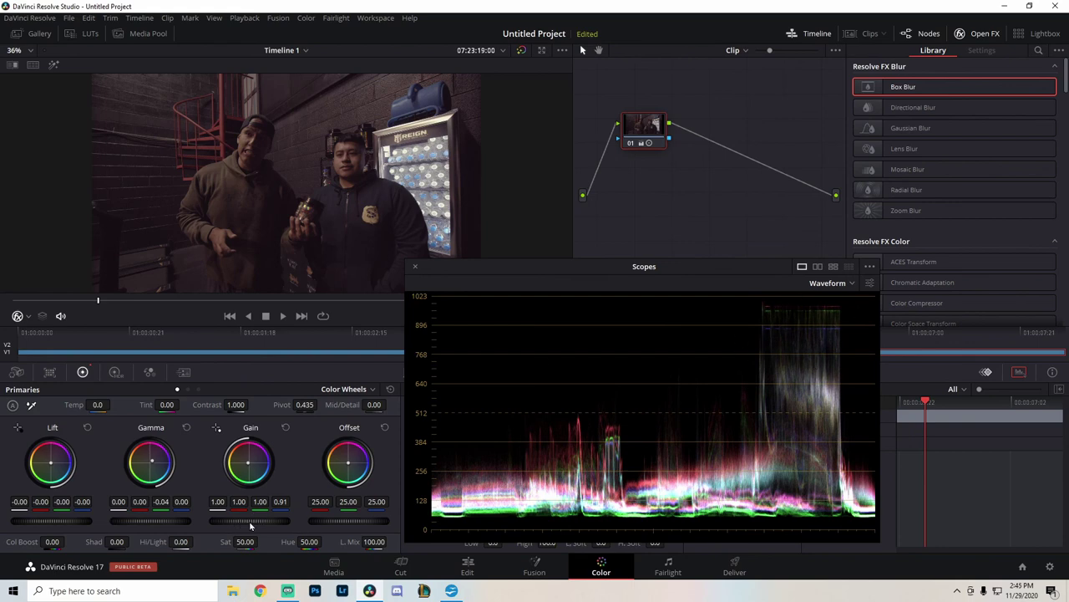
pyautogui.moveTo(250, 521)
pyautogui.mouseDown()
pyautogui.moveTo(276, 521)
pyautogui.moveTo(241, 522)
pyautogui.mouseUp()
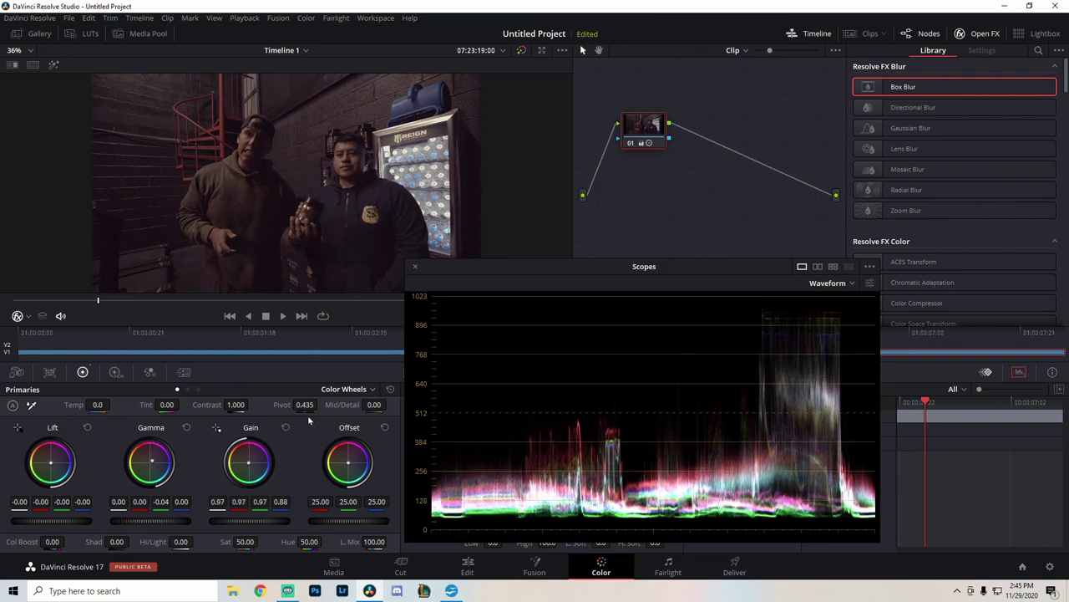
pyautogui.click(199, 390)
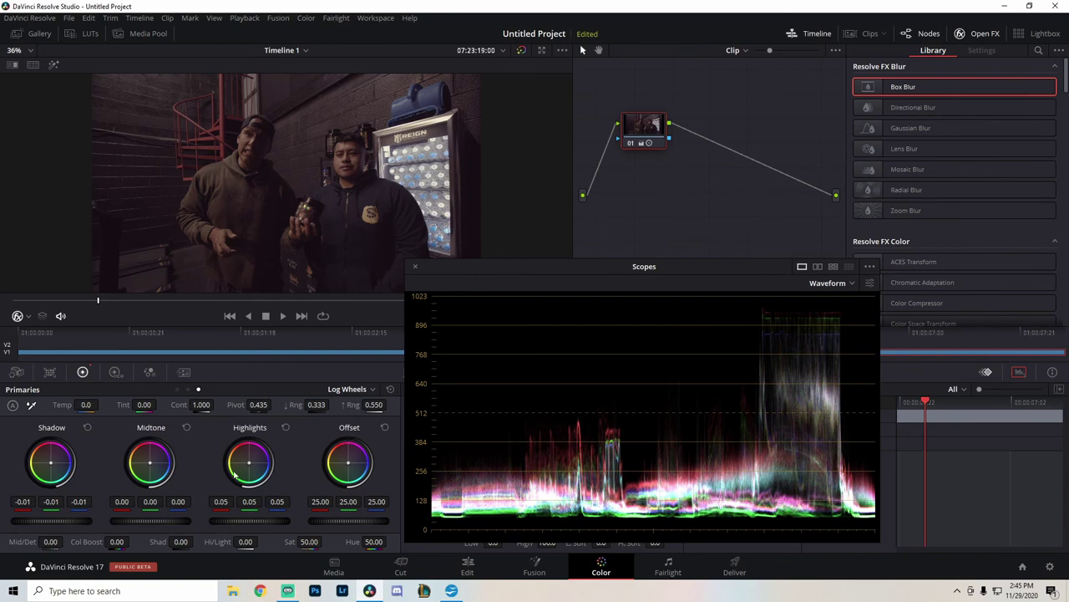
pyautogui.moveTo(564, 270); pyautogui.dragTo(666, 289)
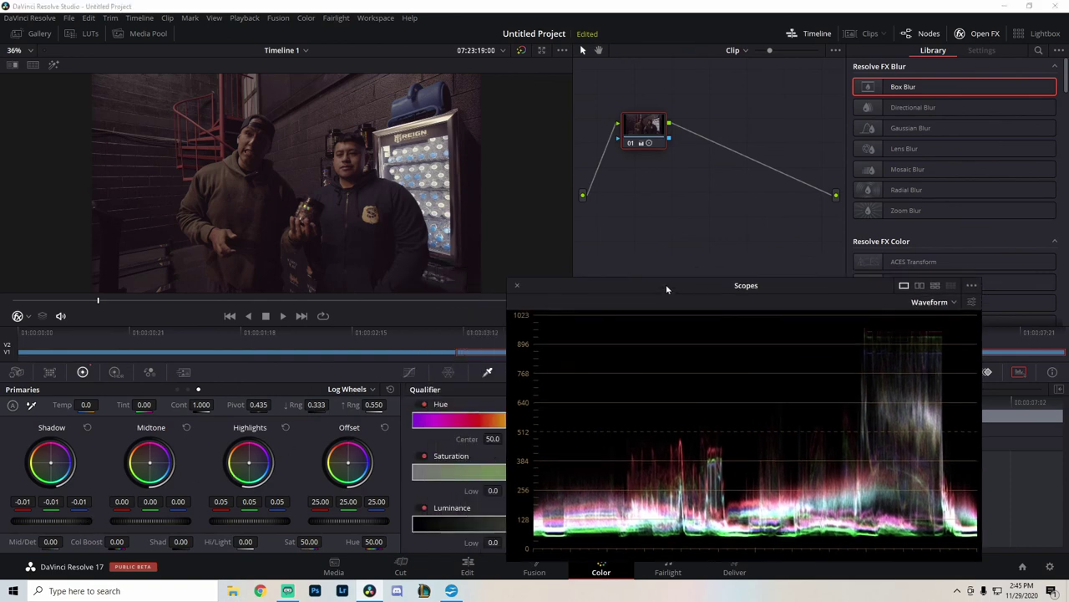
# - Close the floating scopes, then view the Hue vs Hue, Hue vs Sat, Hue vs Lum and Lum vs Sat curves
pyautogui.click(517, 285)
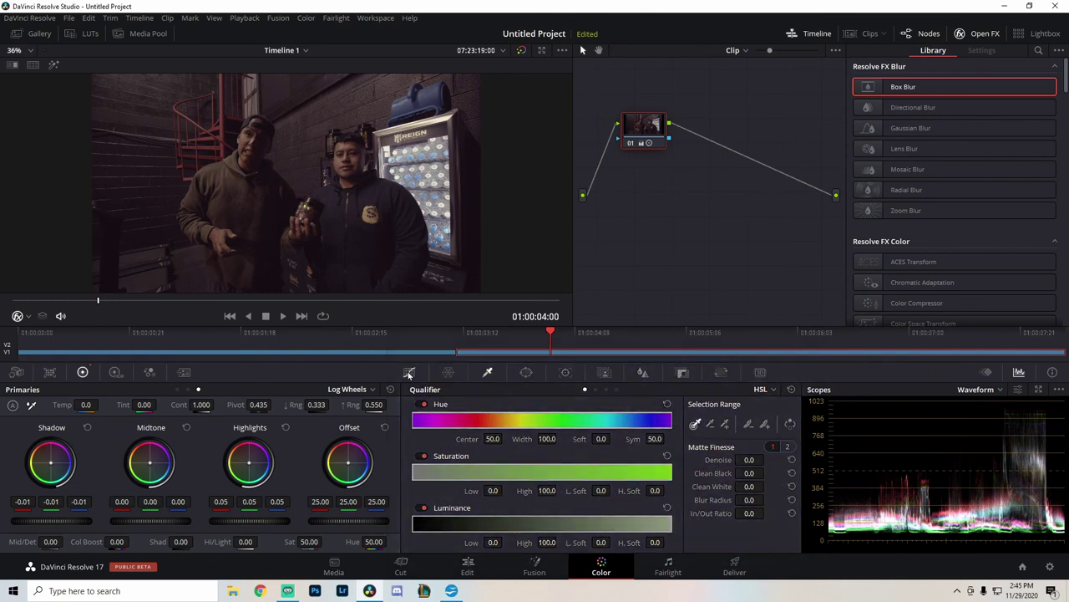
pyautogui.click(408, 372)
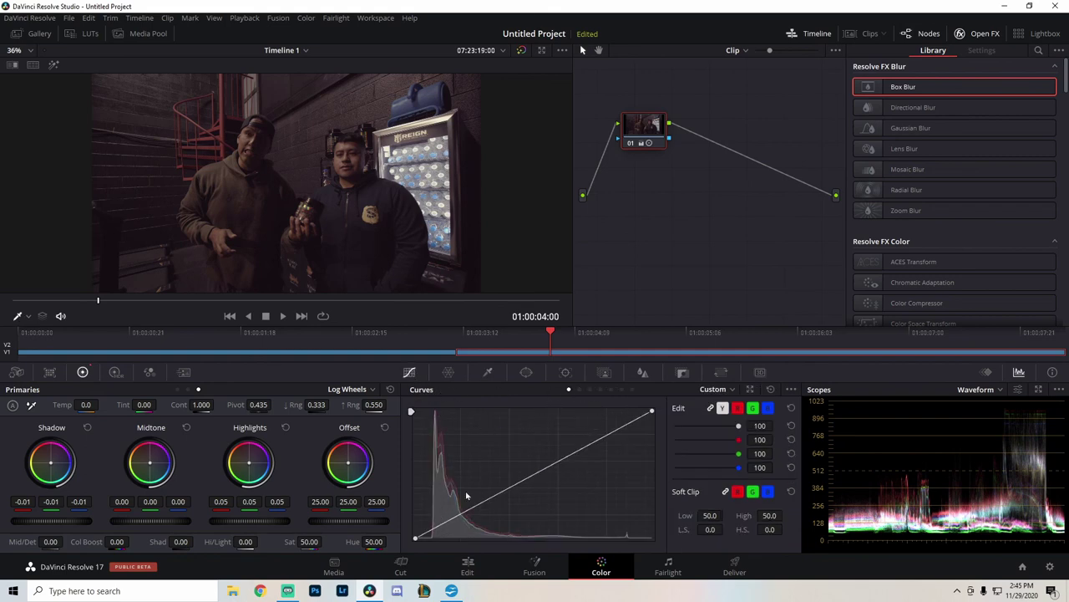
pyautogui.click(581, 390)
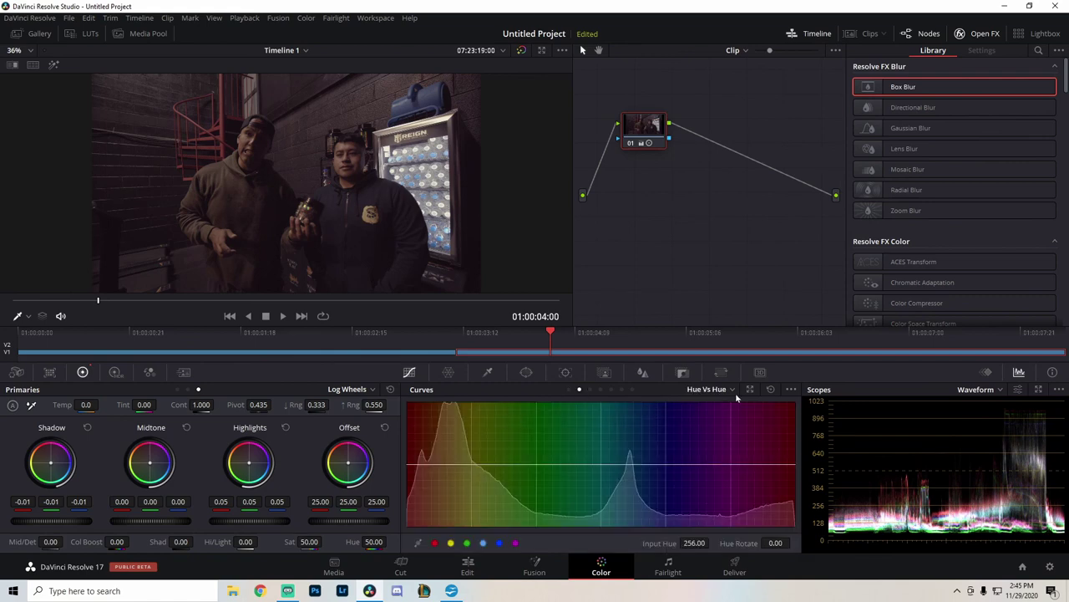
pyautogui.click(590, 390)
pyautogui.click(601, 390)
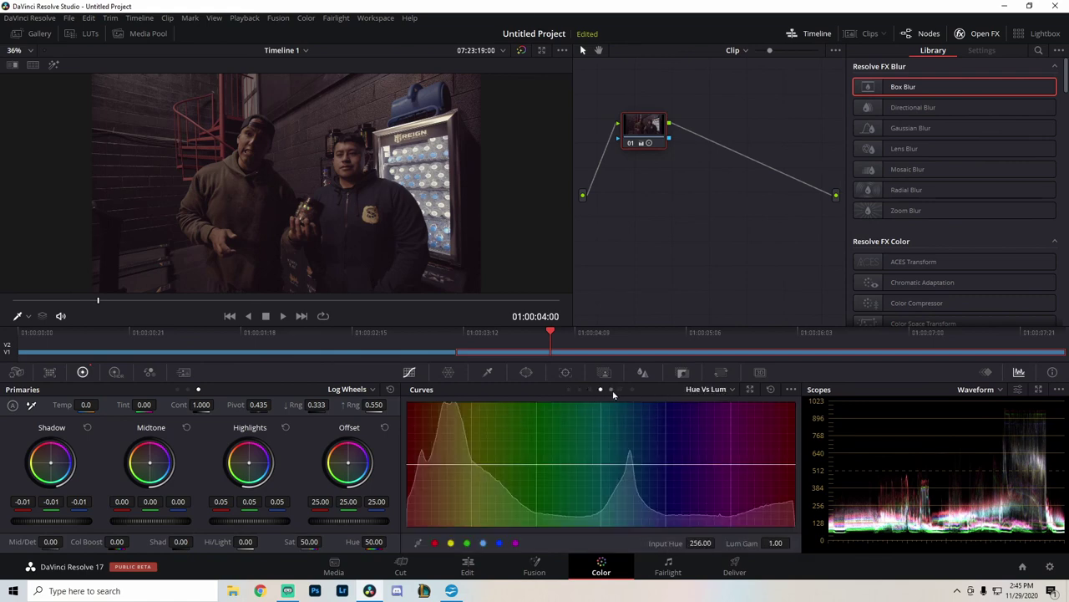
pyautogui.click(611, 390)
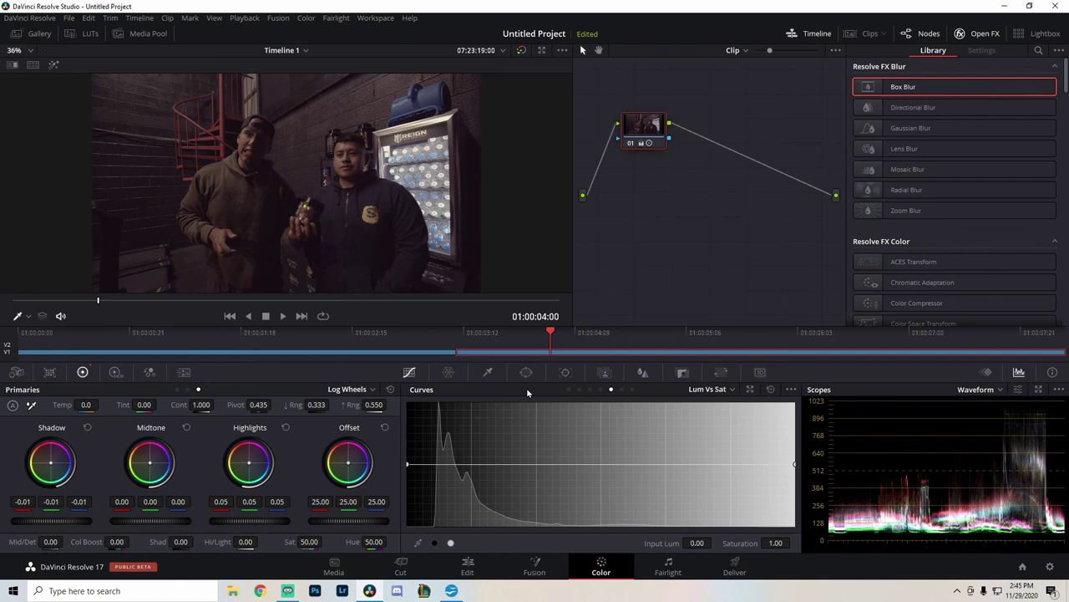
# - In the Color Warper, sample a colour from the image and drag it to shift its hue and saturation
pyautogui.click(448, 374)
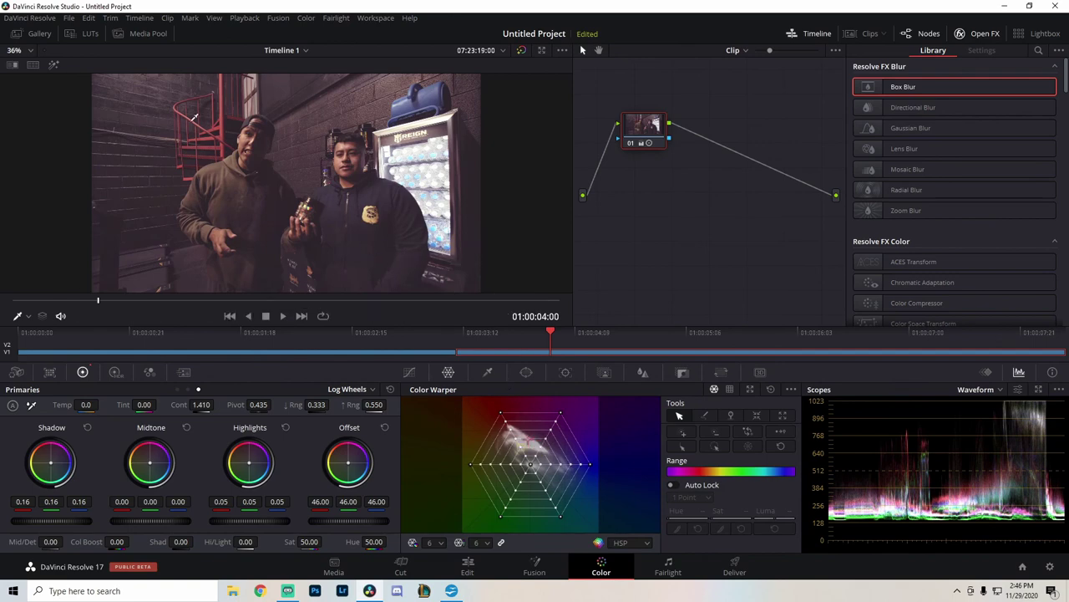
pyautogui.click(223, 167)
pyautogui.moveTo(223, 167)
pyautogui.mouseDown()
pyautogui.moveTo(228, 192)
pyautogui.moveTo(178, 173)
pyautogui.moveTo(259, 192)
pyautogui.mouseUp()
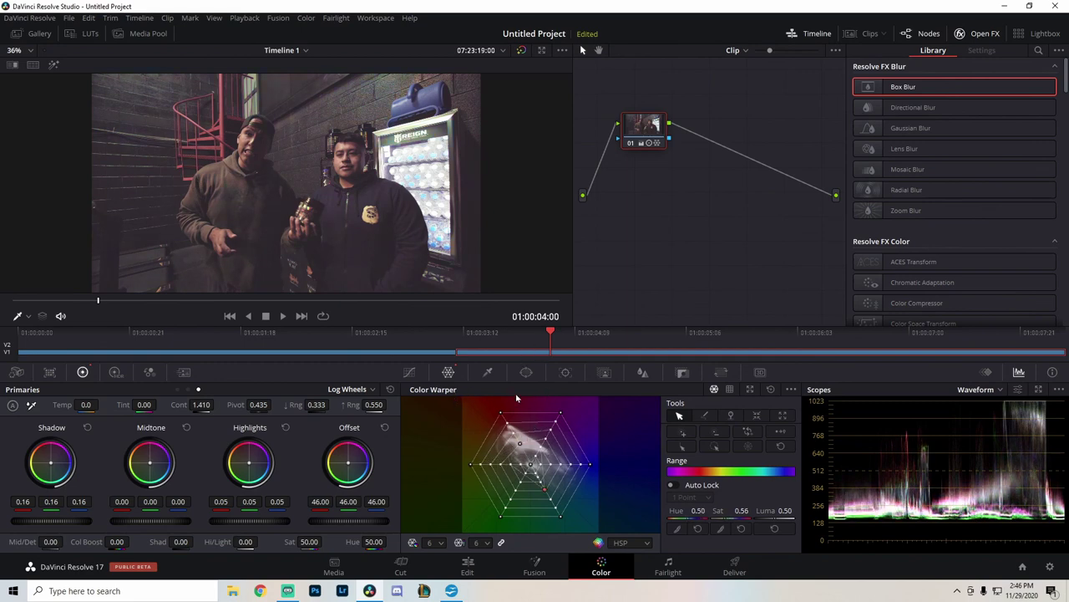
pyautogui.click(488, 372)
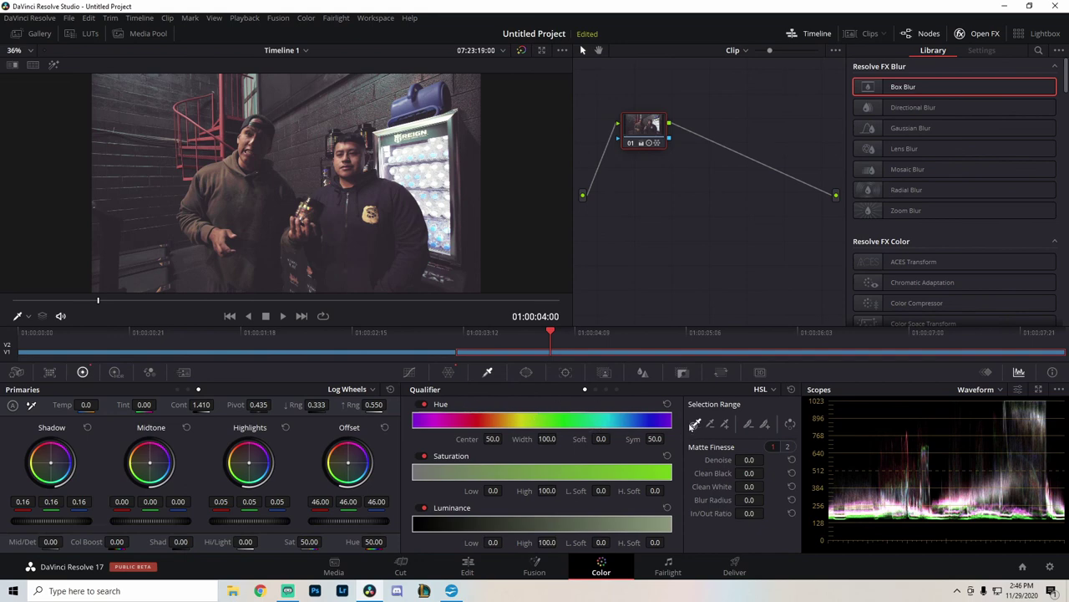
# - Qualify the left man's cap colour, widen Hue width to 21.2, and adjust the saturation range
pyautogui.click(249, 137)
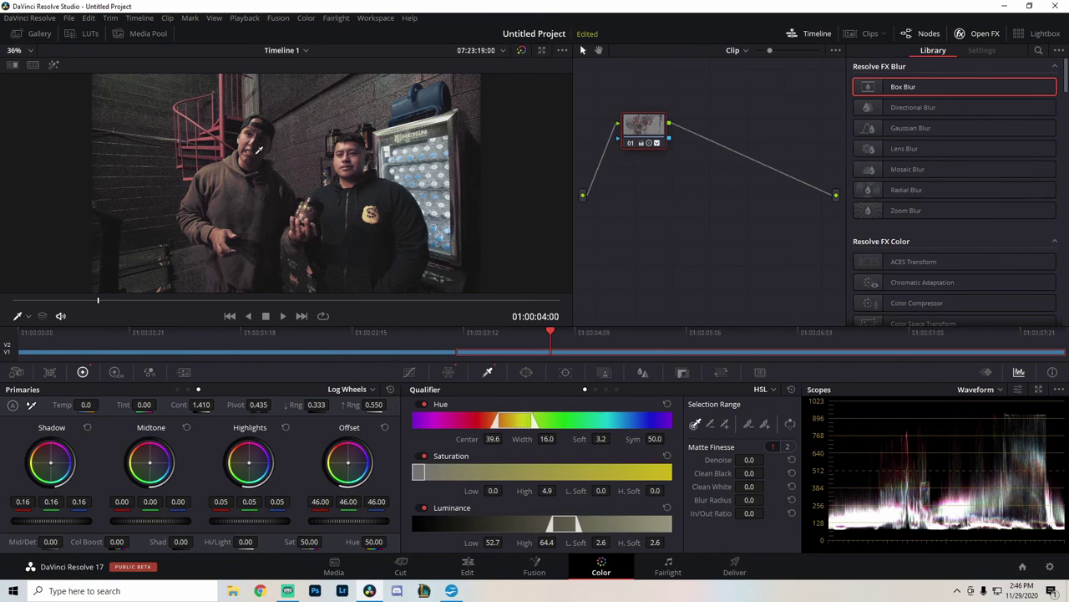
pyautogui.click(58, 67)
pyautogui.click(58, 67)
pyautogui.click(58, 67)
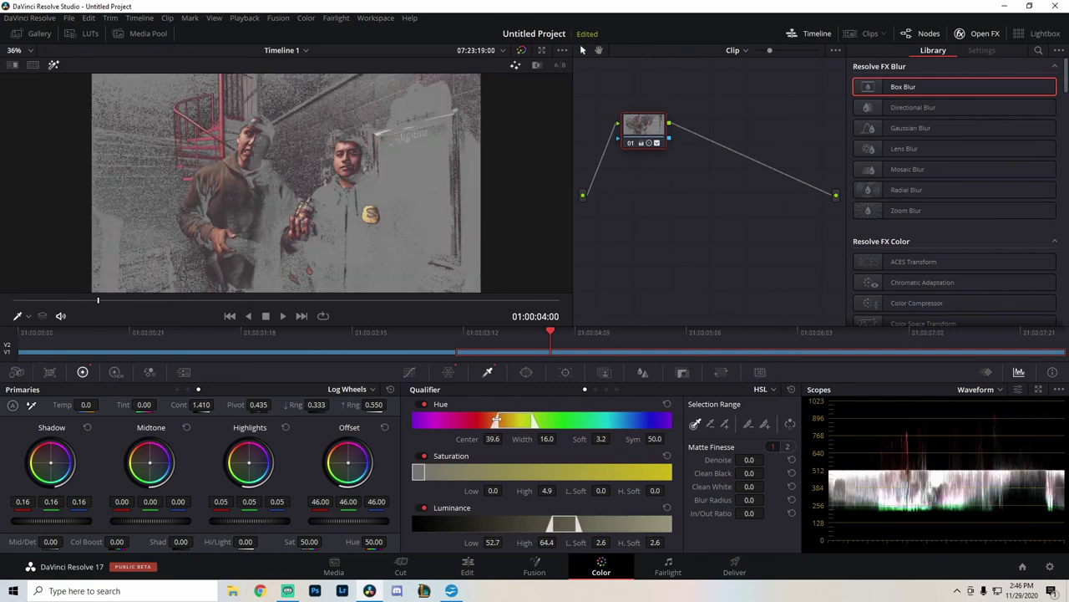
pyautogui.moveTo(496, 421); pyautogui.dragTo(493, 423)
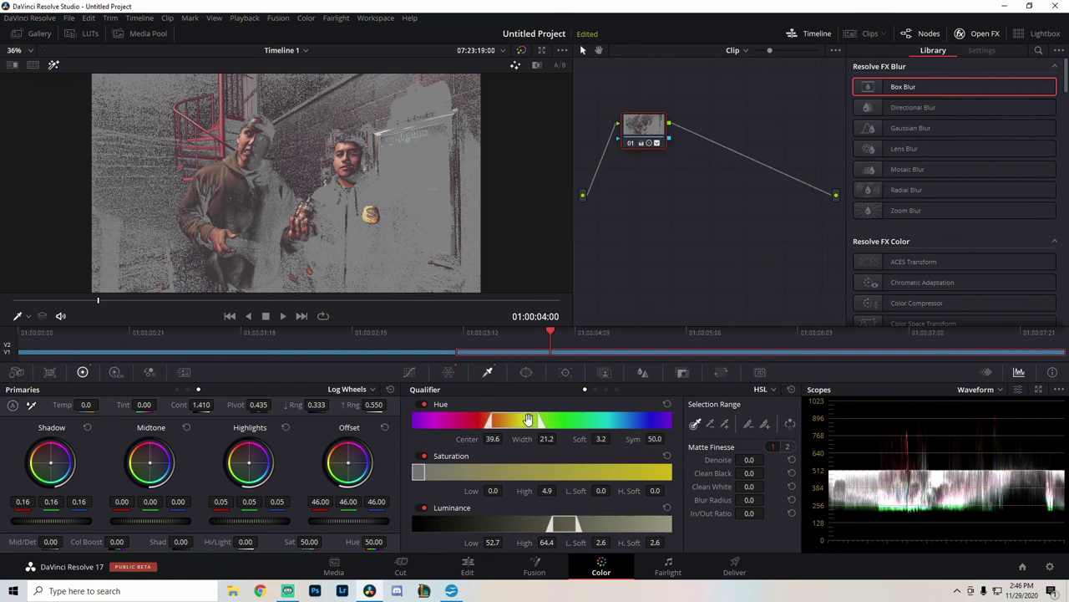
pyautogui.click(52, 65)
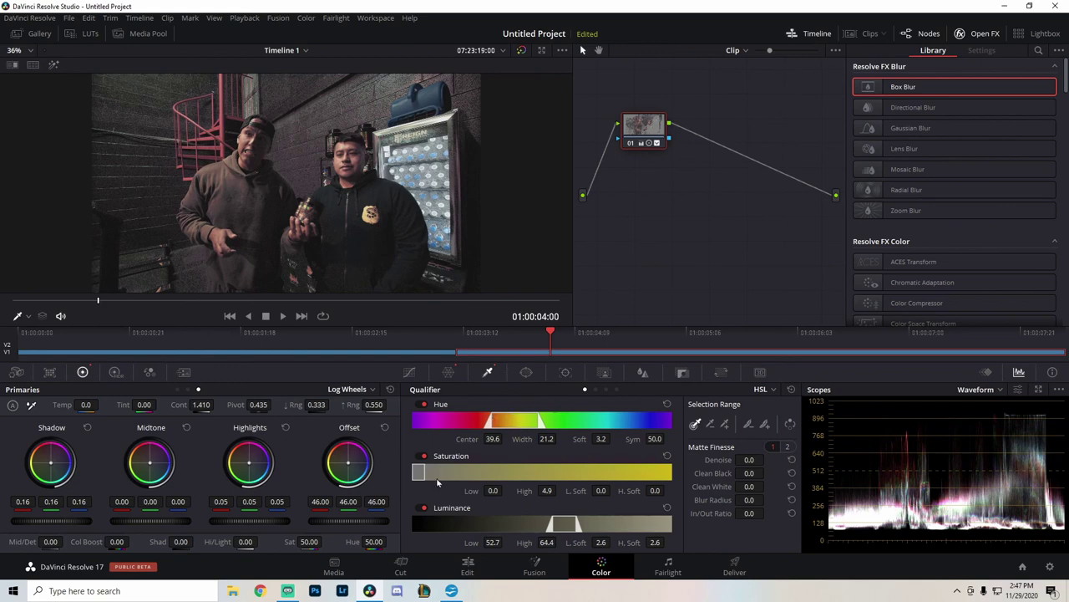
pyautogui.moveTo(422, 473)
pyautogui.mouseDown()
pyautogui.moveTo(441, 476)
pyautogui.moveTo(428, 477)
pyautogui.mouseUp()
# - Fit a Circle window over the left man's head and track it forward through the clip
pyautogui.click(526, 372)
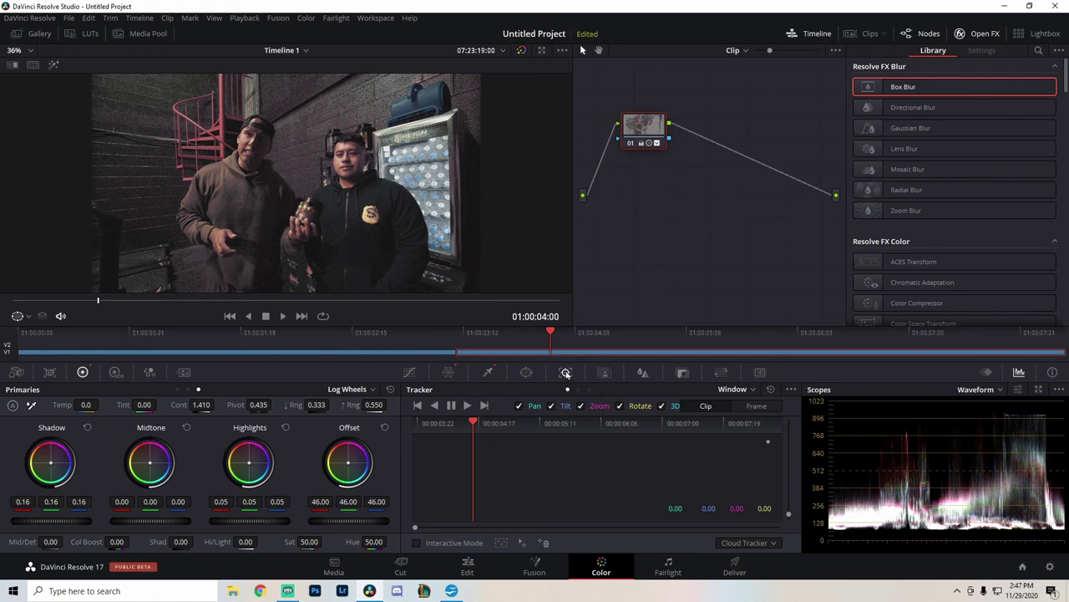
pyautogui.click(531, 374)
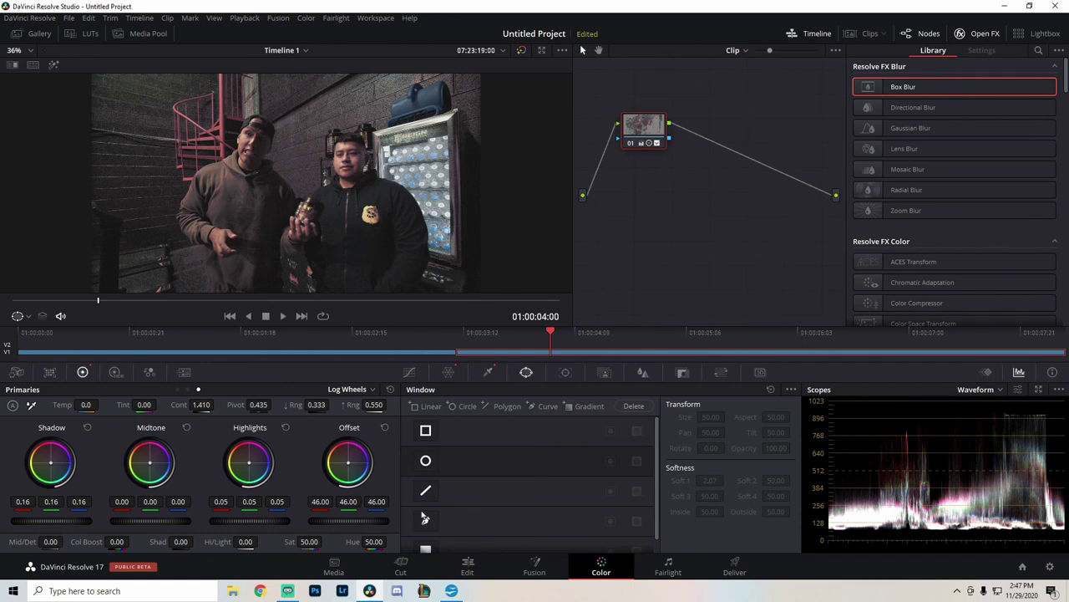
pyautogui.click(425, 461)
pyautogui.moveTo(304, 189); pyautogui.dragTo(264, 154)
pyautogui.moveTo(309, 211); pyautogui.dragTo(254, 141)
pyautogui.click(566, 372)
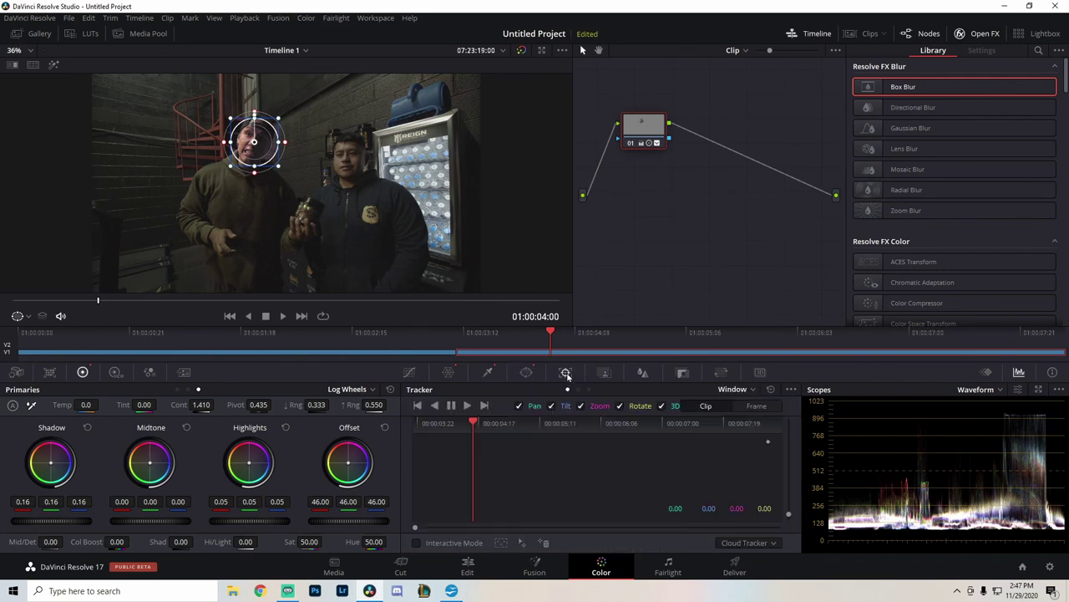
pyautogui.click(467, 405)
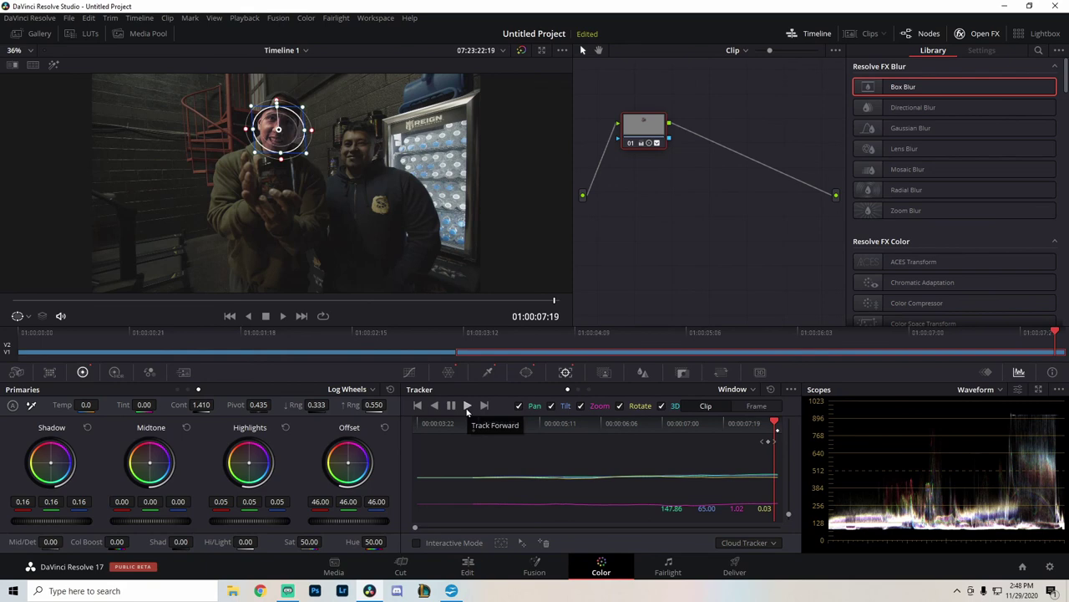
# - Draw a Magic Mask stroke down the right man's body, then review the Blur and Key palettes
pyautogui.click(607, 374)
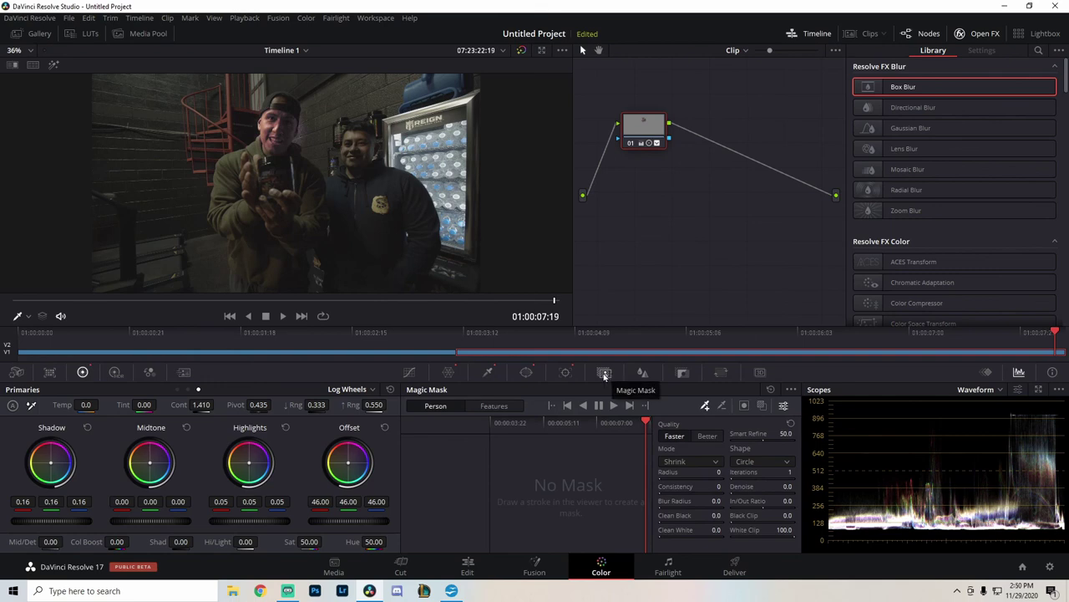
pyautogui.click(527, 373)
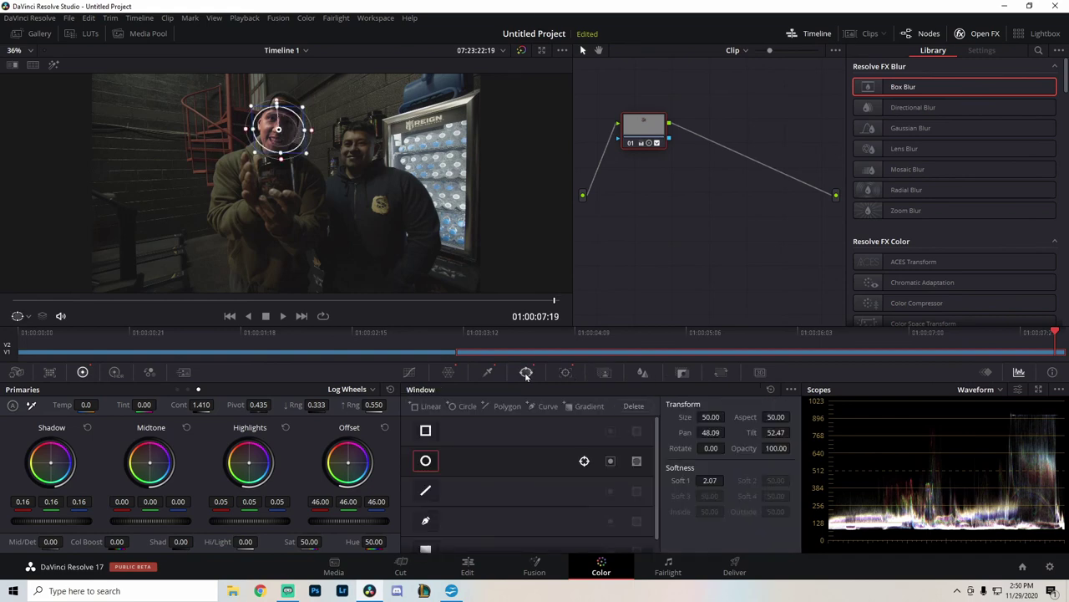
pyautogui.click(605, 374)
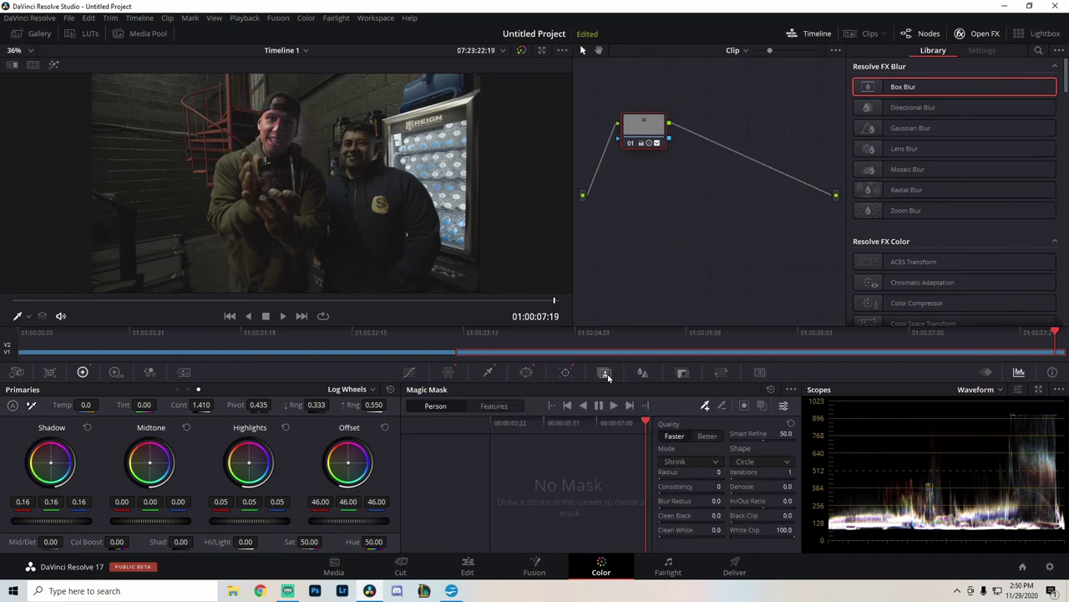
pyautogui.moveTo(367, 171); pyautogui.dragTo(381, 220)
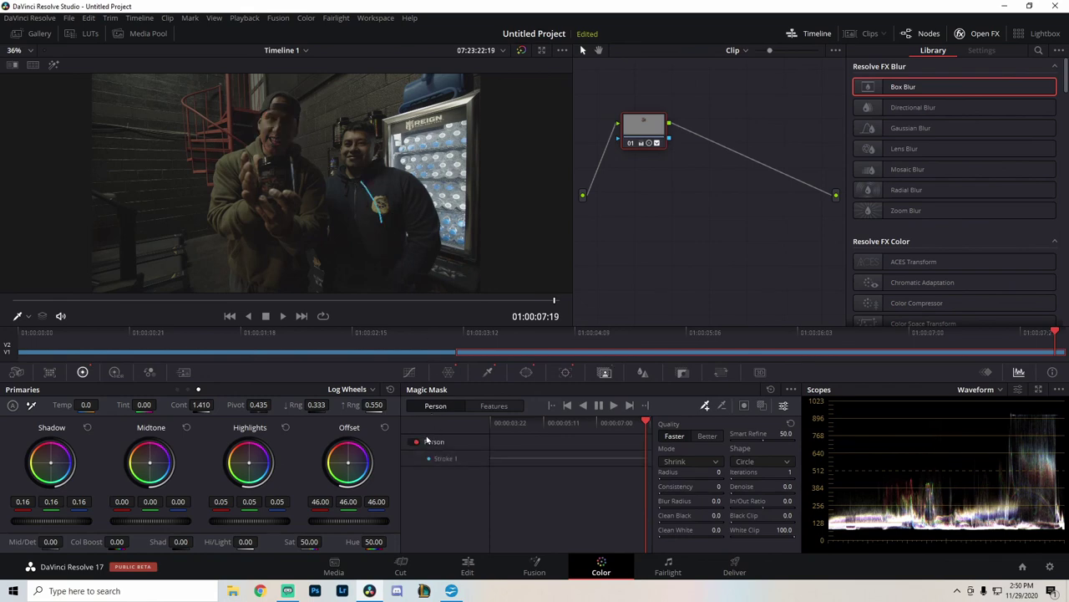
pyautogui.click(642, 372)
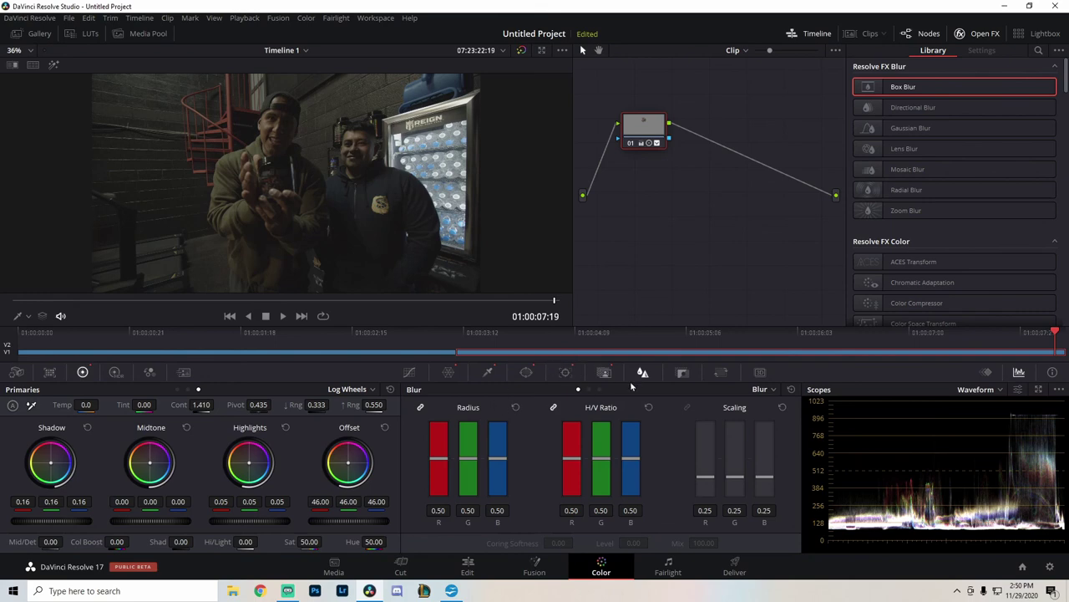
pyautogui.click(682, 372)
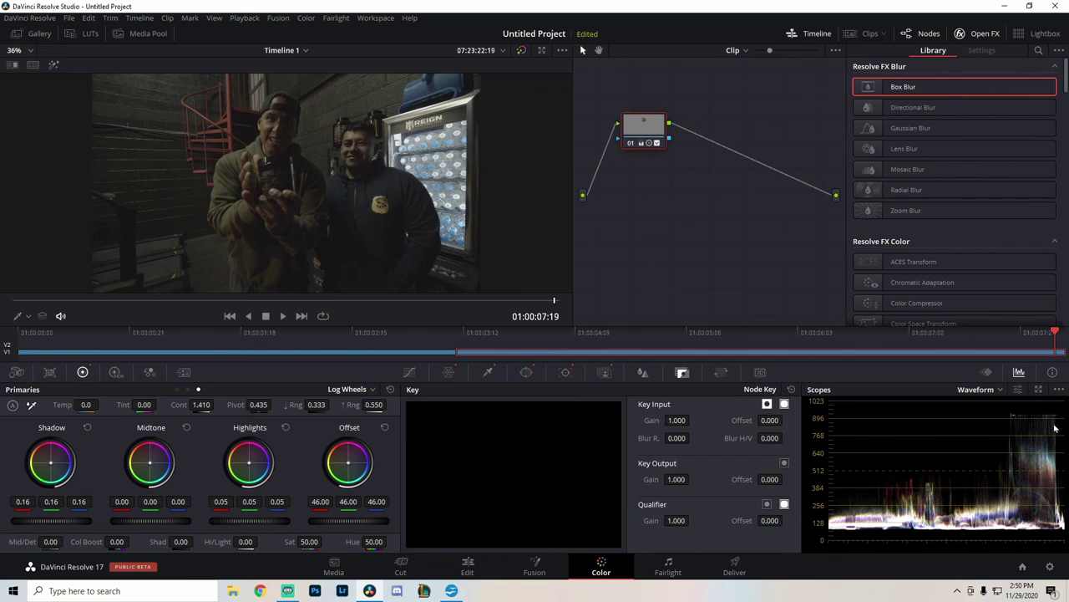
# - Switch the scope type to CIE Chromaticity
pyautogui.click(990, 394)
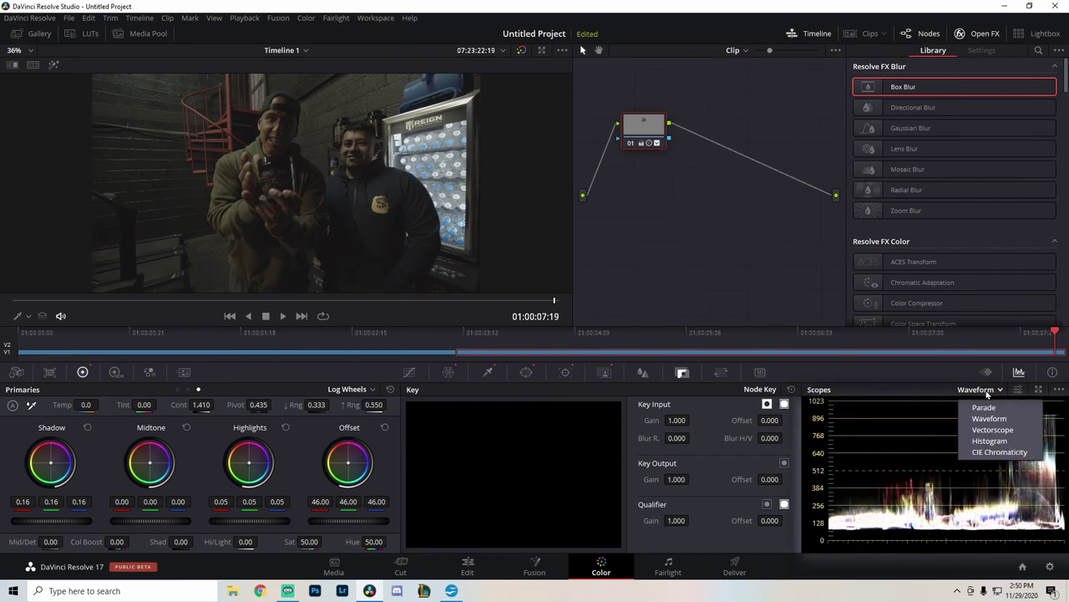
pyautogui.click(986, 408)
pyautogui.click(991, 390)
pyautogui.click(946, 414)
pyautogui.click(996, 390)
pyautogui.click(1000, 417)
pyautogui.click(994, 390)
pyautogui.click(1011, 451)
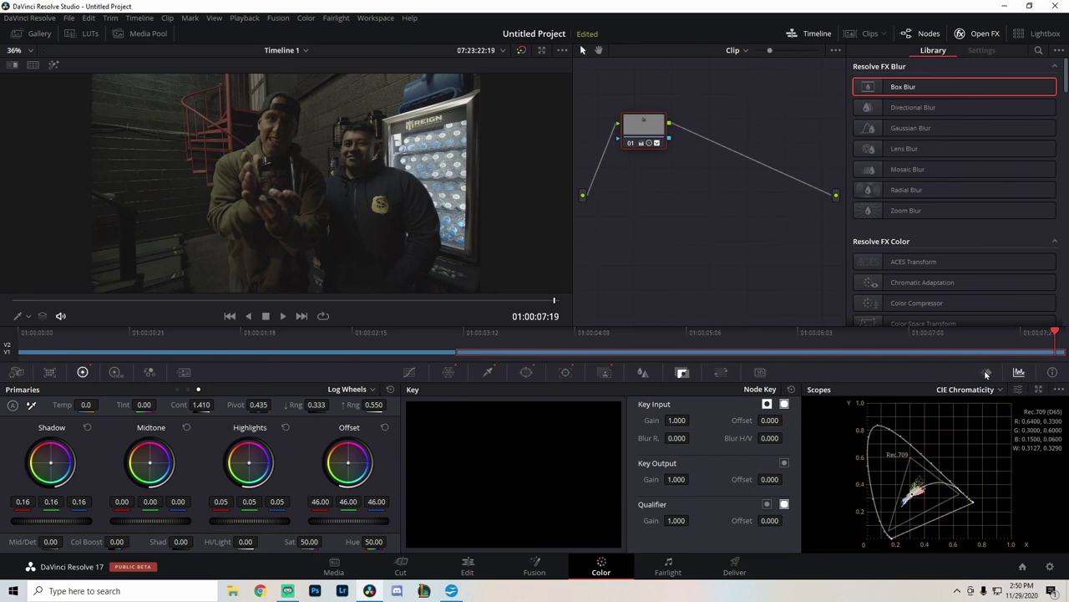
# - At an early frame, place the circle on the man's head and add a Corrector keyframe
pyautogui.click(986, 373)
pyautogui.moveTo(955, 413)
pyautogui.mouseDown()
pyautogui.moveTo(941, 414)
pyautogui.moveTo(967, 415)
pyautogui.moveTo(939, 415)
pyautogui.moveTo(962, 416)
pyautogui.mouseUp()
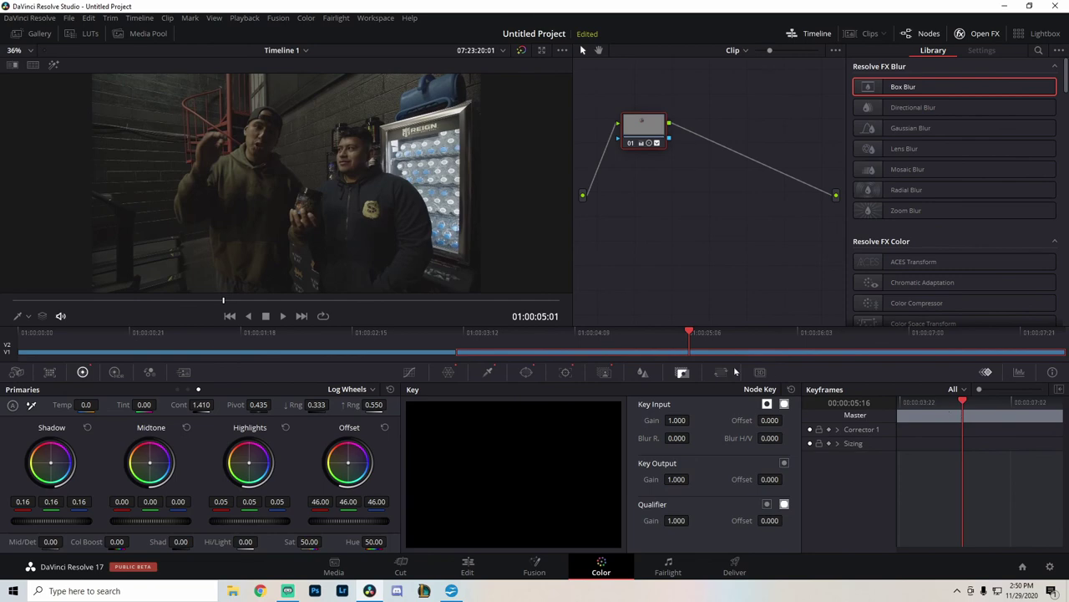
pyautogui.click(526, 372)
pyautogui.moveTo(253, 131); pyautogui.dragTo(248, 136)
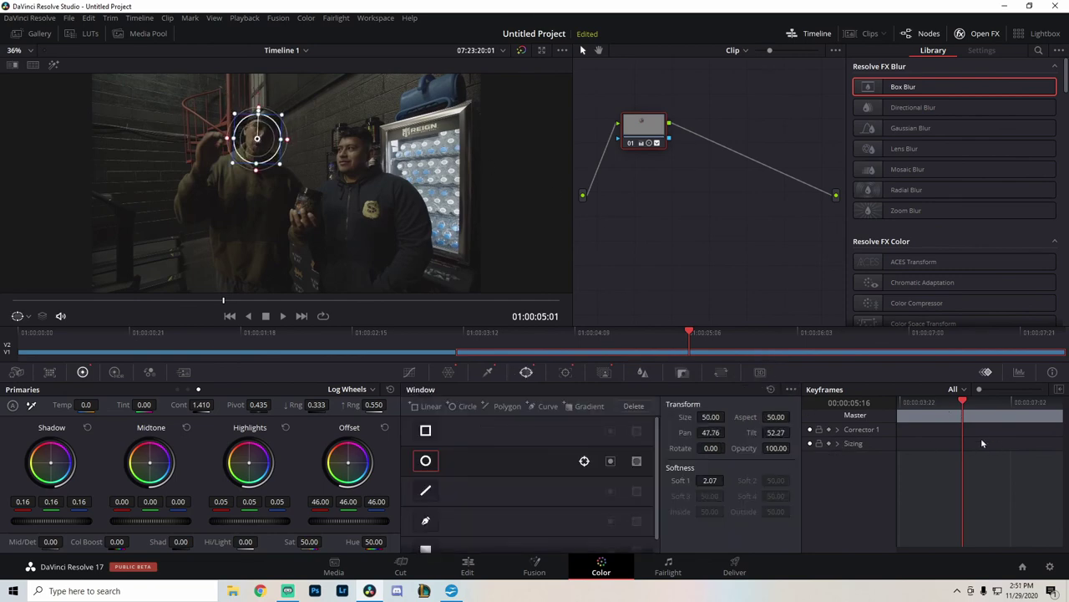
pyautogui.click(830, 430)
pyautogui.moveTo(259, 138); pyautogui.dragTo(259, 132)
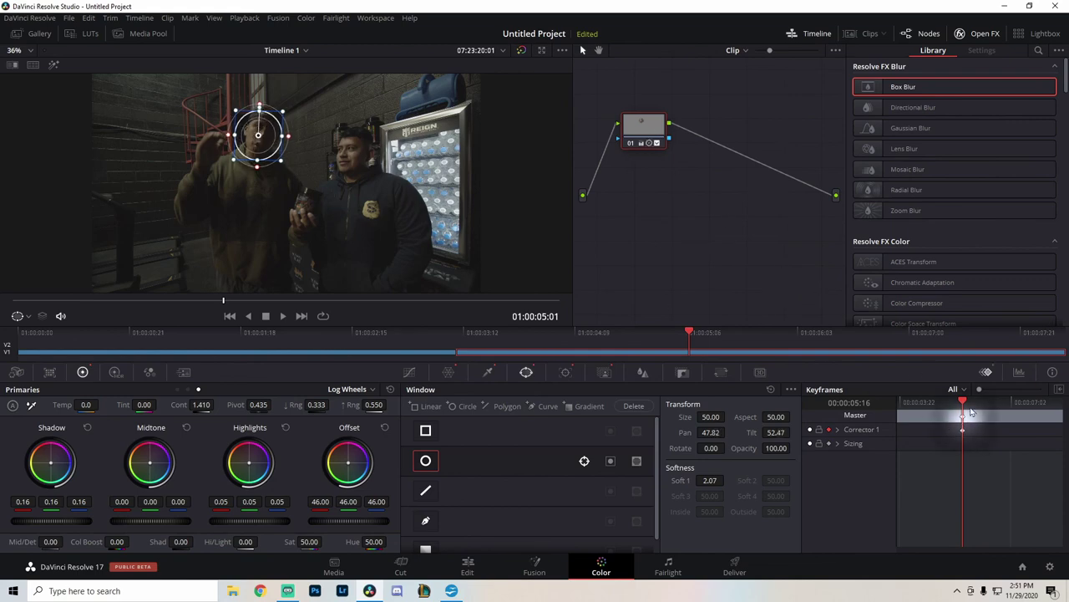
# - Reposition the circle onto the head at three later frames, then scrub back to review its motion
pyautogui.moveTo(962, 402); pyautogui.dragTo(992, 401)
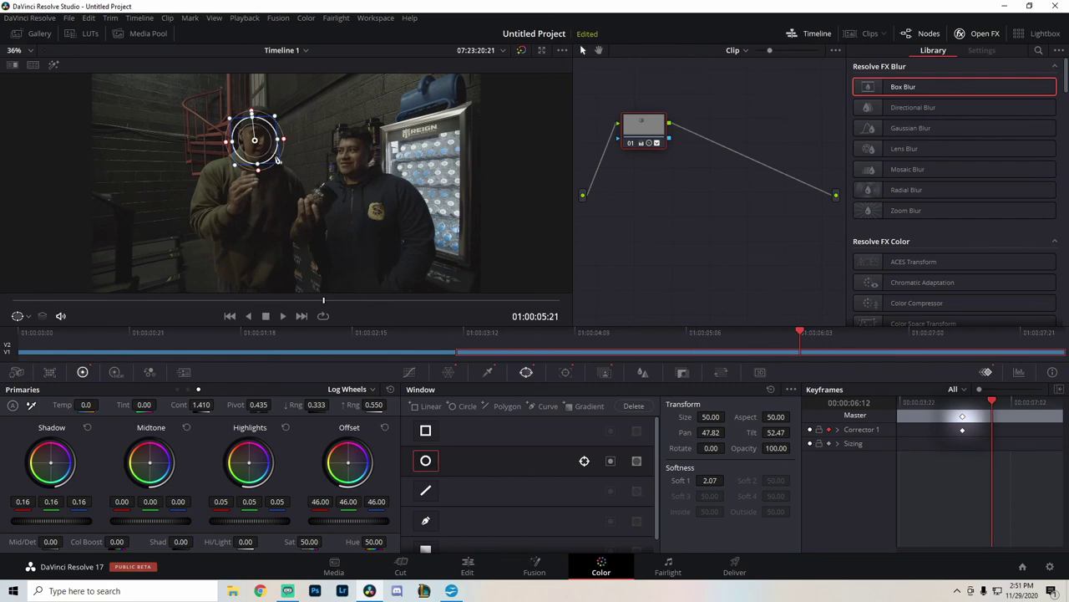
pyautogui.moveTo(278, 166); pyautogui.dragTo(308, 206)
pyautogui.moveTo(993, 401); pyautogui.dragTo(1014, 402)
pyautogui.moveTo(284, 167); pyautogui.dragTo(215, 199)
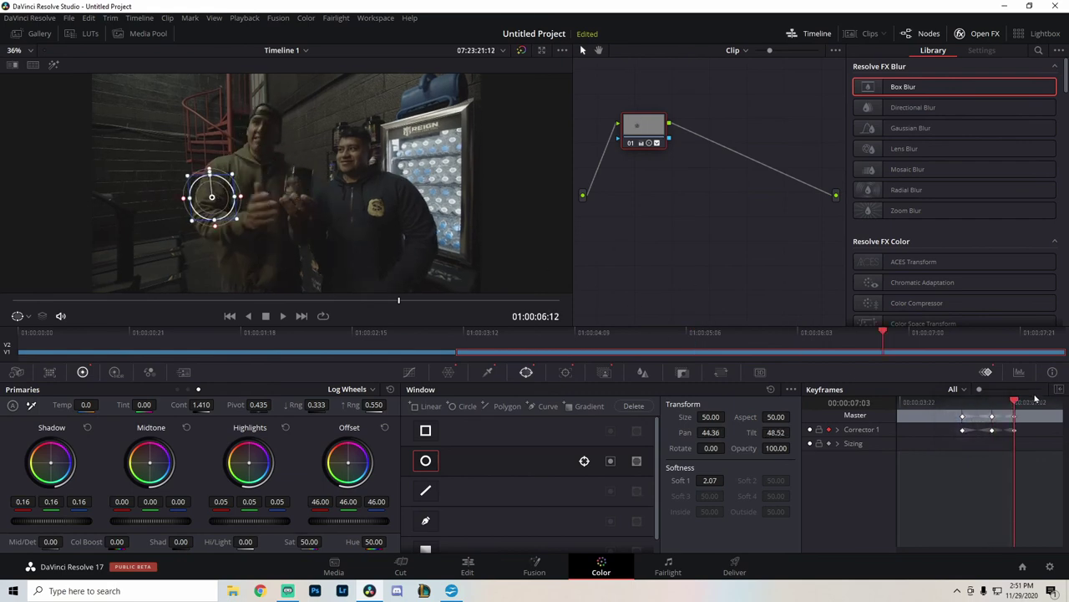
pyautogui.moveTo(1020, 401); pyautogui.dragTo(1033, 405)
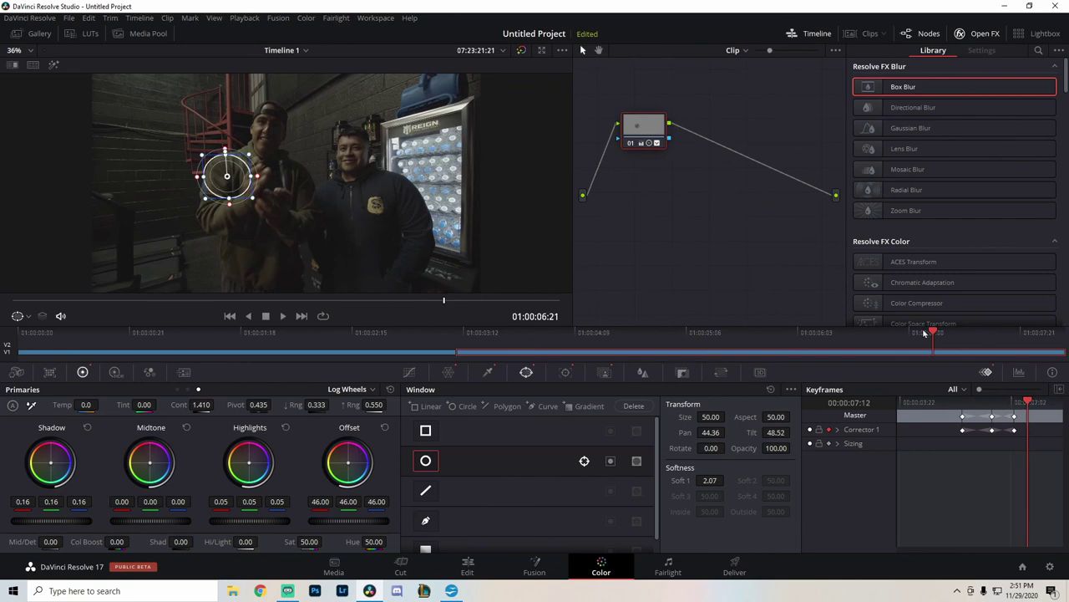
pyautogui.moveTo(935, 336); pyautogui.dragTo(990, 366)
pyautogui.click(1019, 373)
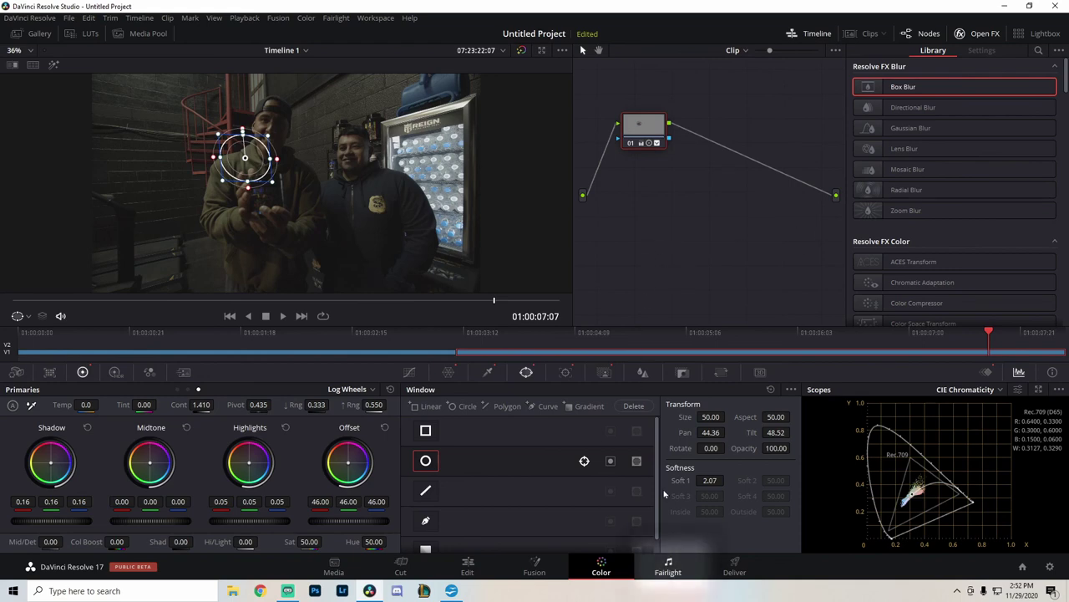
# - Switch to the Fairlight page and select both audio clips
pyautogui.click(672, 568)
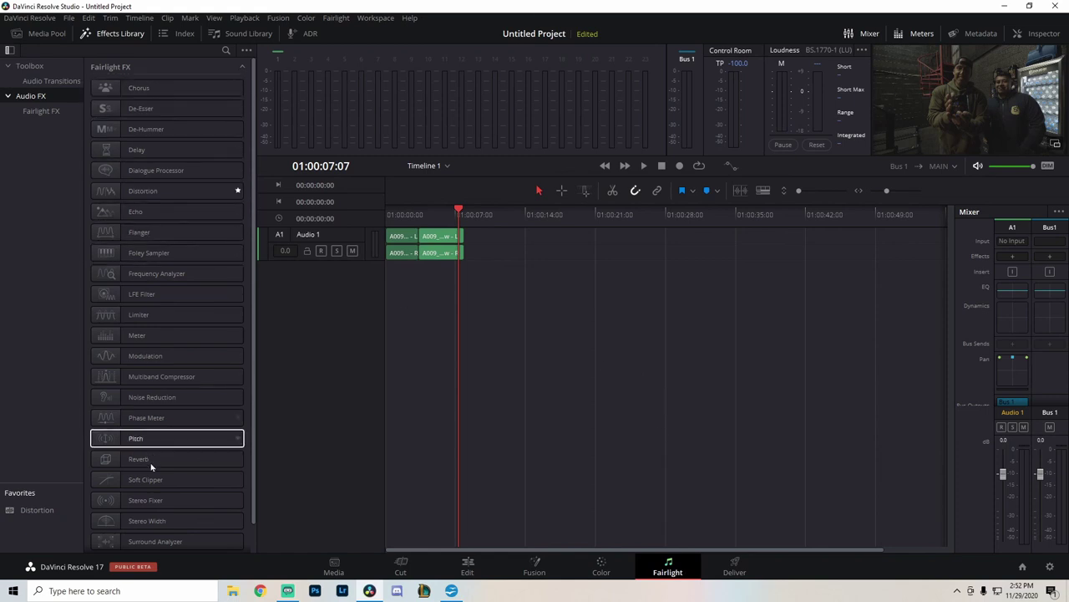
pyautogui.scroll(-1, 201, 265)
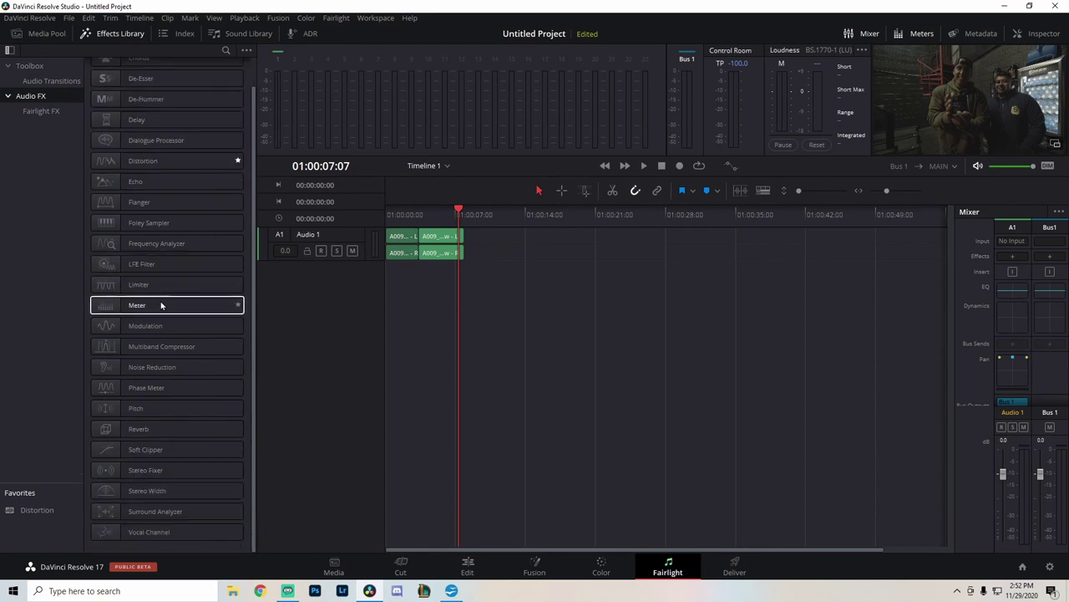
pyautogui.moveTo(409, 279); pyautogui.dragTo(490, 236)
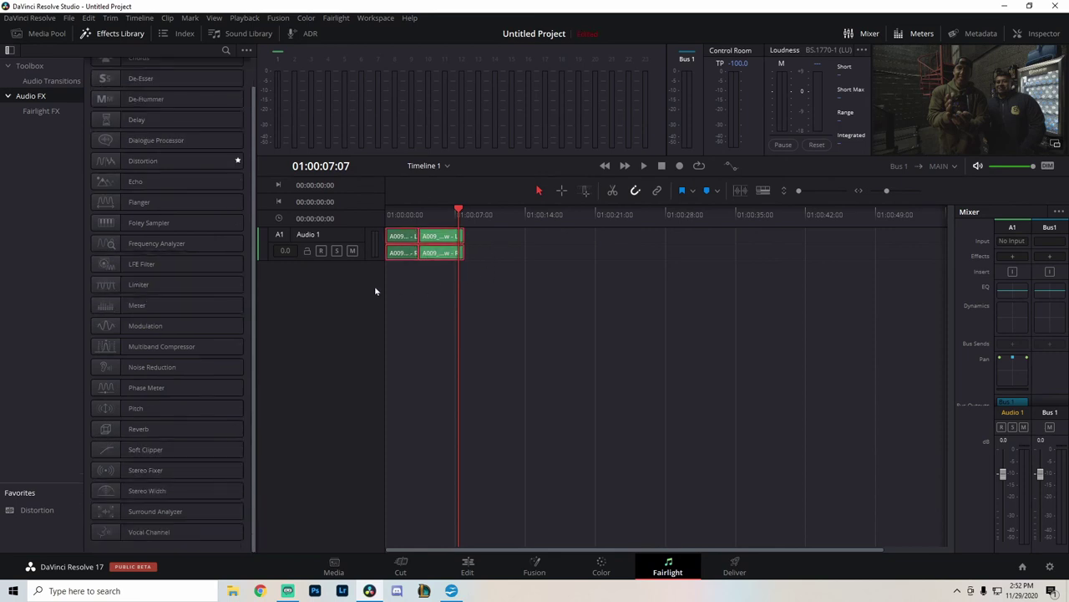
# - Return to Fairlight by way of the Edit page and cue the playhead to 01:00:05:01
pyautogui.click(467, 568)
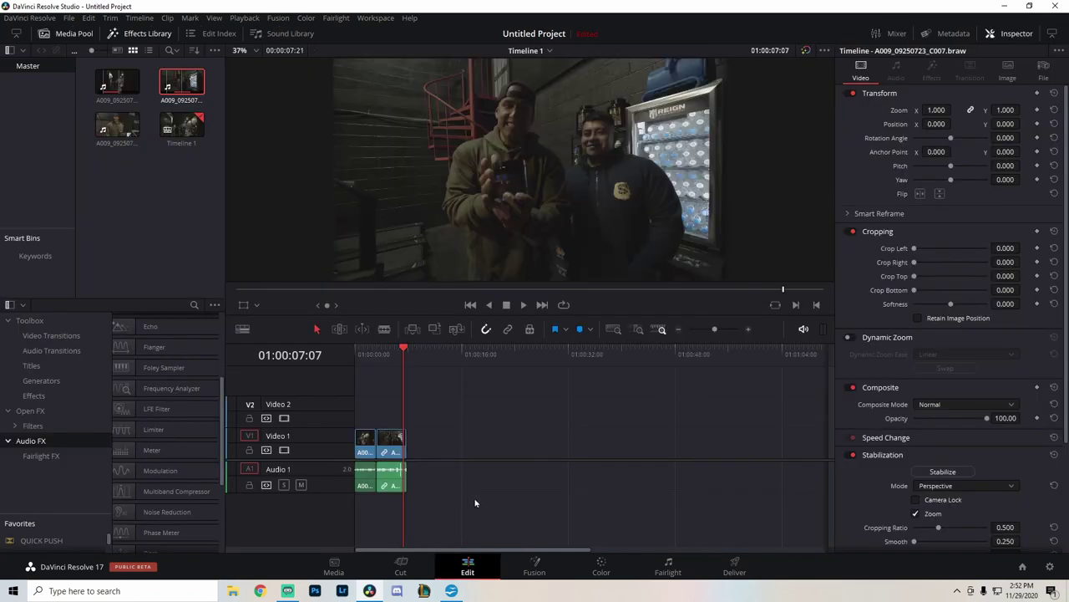
pyautogui.click(669, 568)
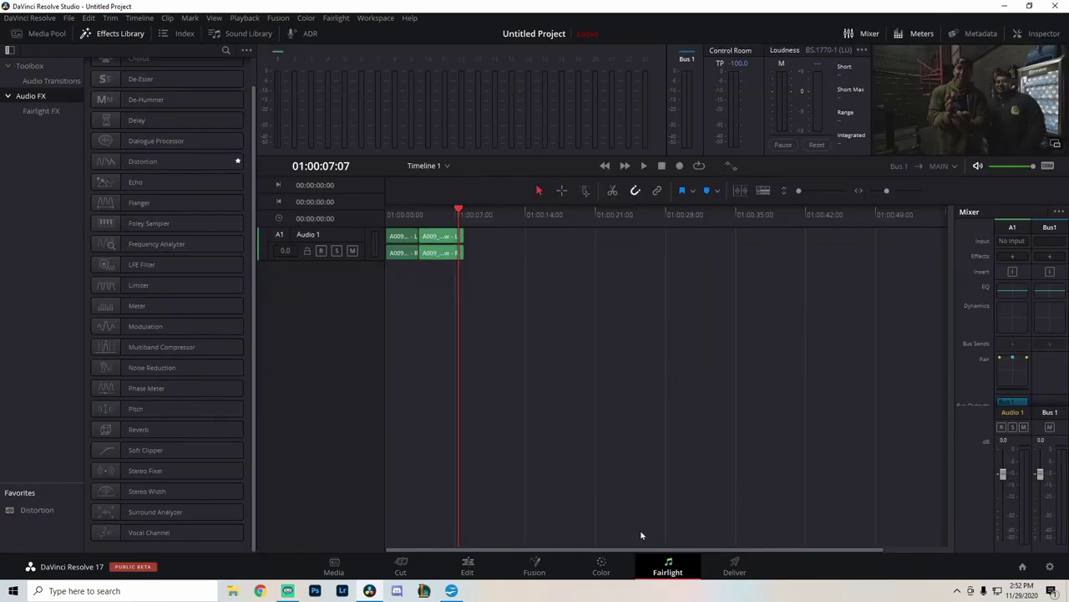
pyautogui.click(398, 216)
pyautogui.moveTo(411, 220); pyautogui.dragTo(436, 217)
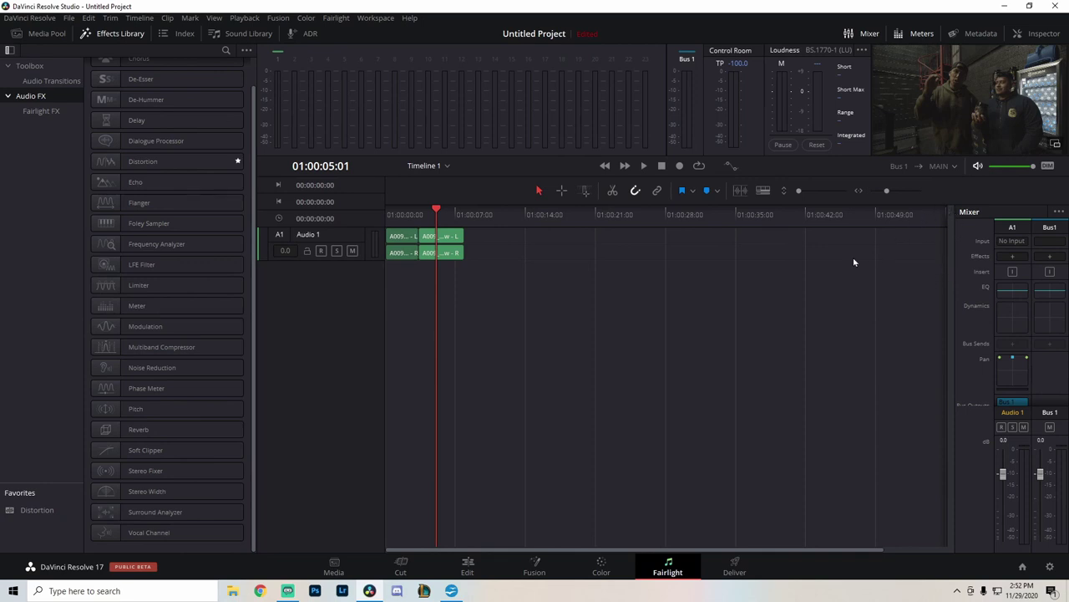
pyautogui.doubleClick(999, 312)
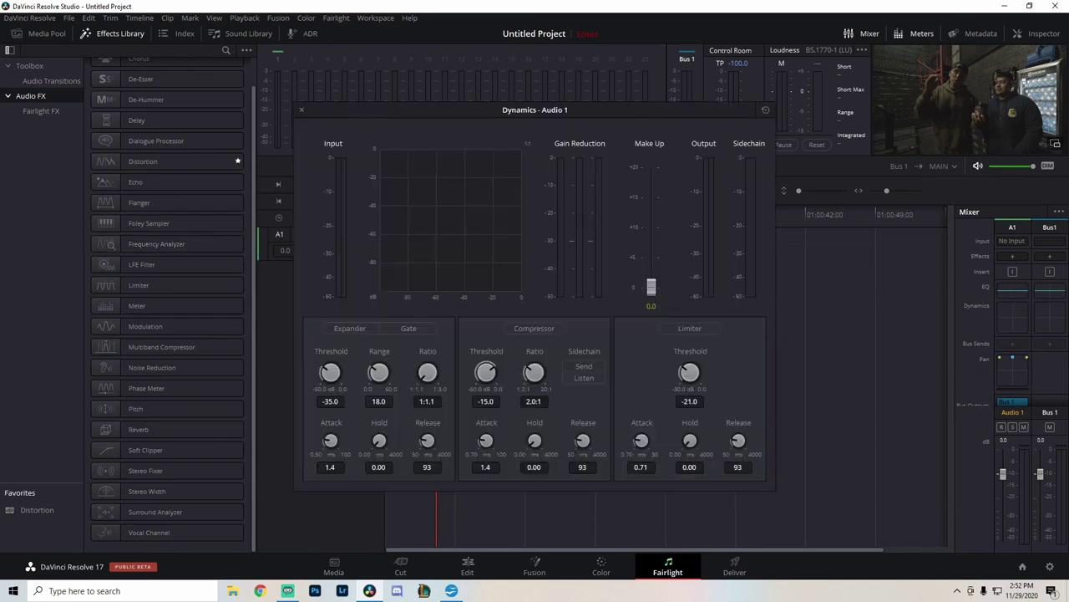
pyautogui.click(303, 110)
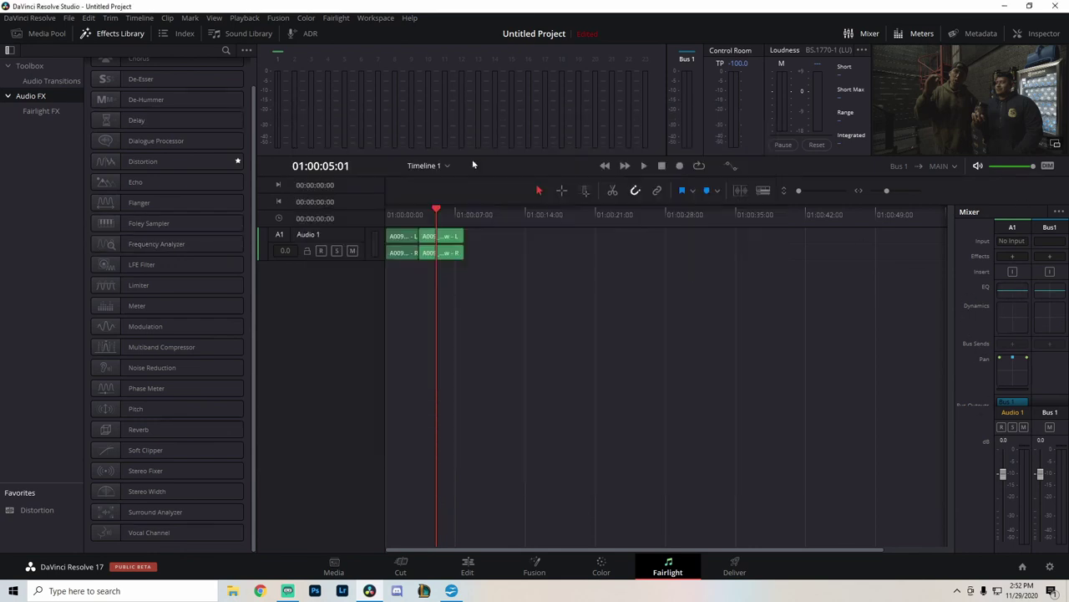
pyautogui.doubleClick(1012, 297)
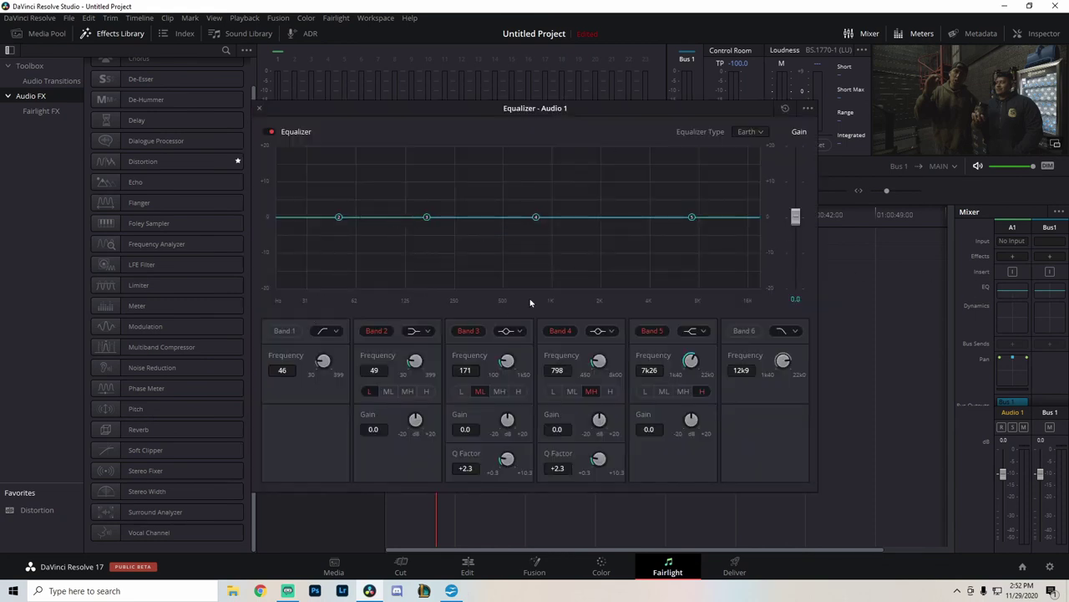
pyautogui.click(259, 109)
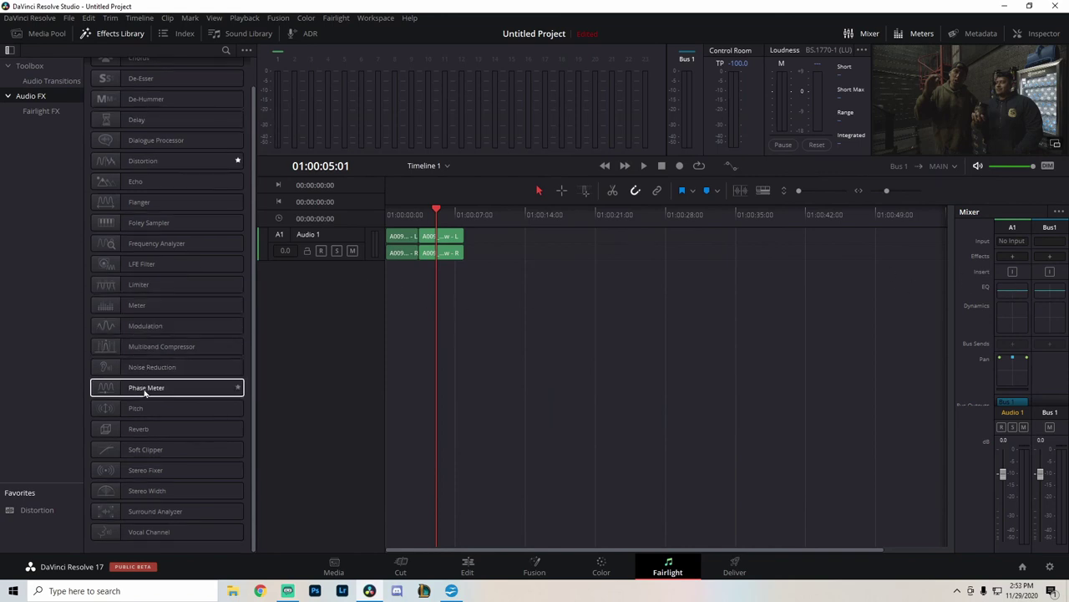
pyautogui.scroll(1, 150, 382)
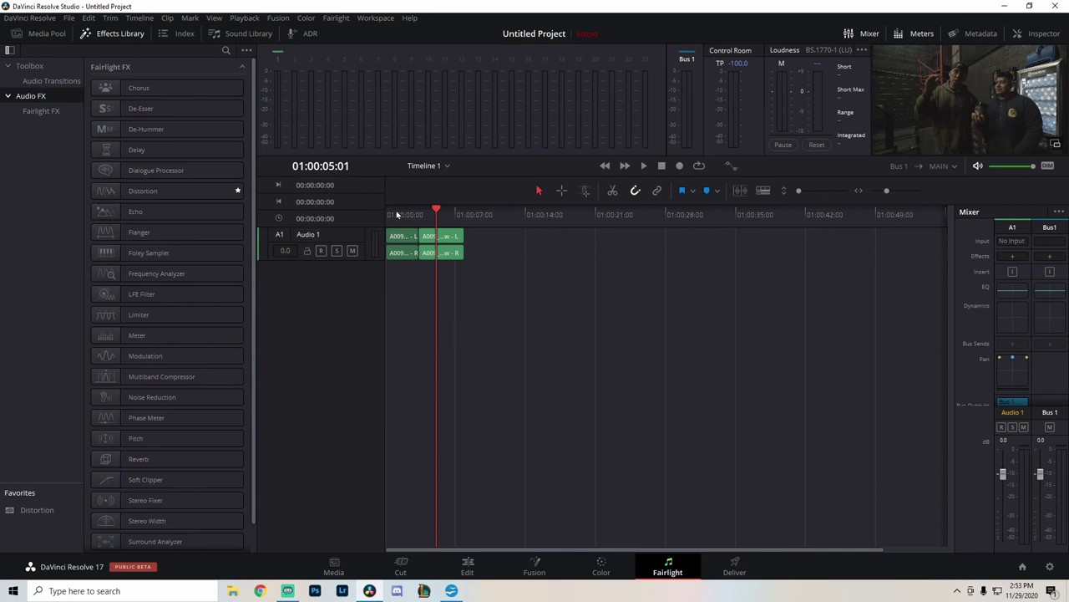
# - On the Deliver page, preview the YouTube and Vimeo 1080p presets, then go back to Custom
pyautogui.click(735, 568)
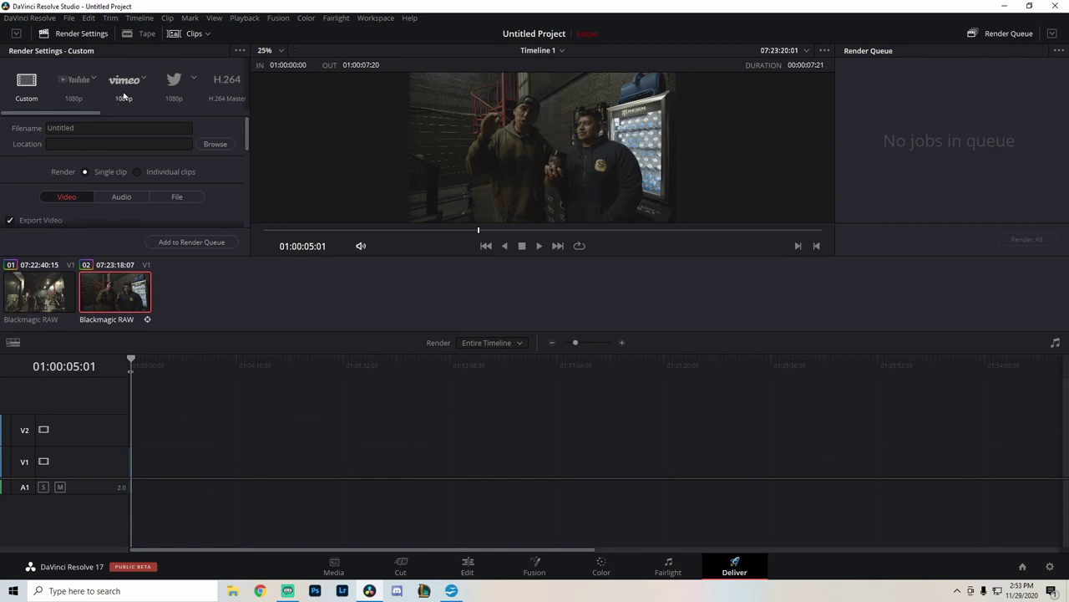
pyautogui.click(79, 87)
pyautogui.click(113, 83)
pyautogui.click(35, 81)
# - Set the custom render format to MP4 after briefly picking MJ2
pyautogui.scroll(-5, 219, 185)
pyautogui.scroll(5, 223, 182)
pyautogui.scroll(-1, 224, 182)
pyautogui.scroll(1, 225, 183)
pyautogui.scroll(-2, 226, 183)
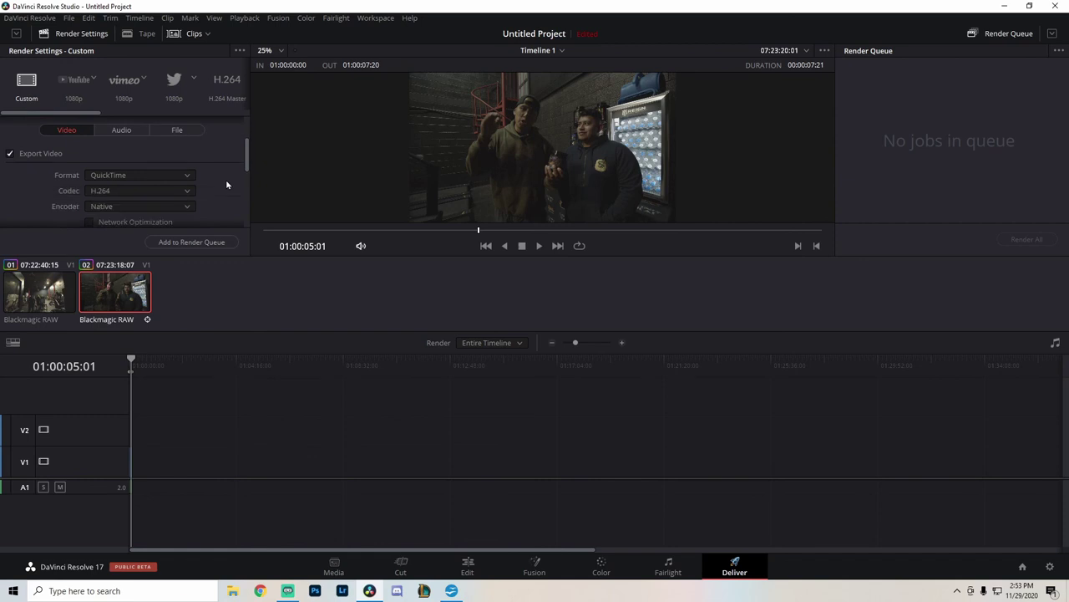
pyautogui.click(131, 182)
pyautogui.click(112, 256)
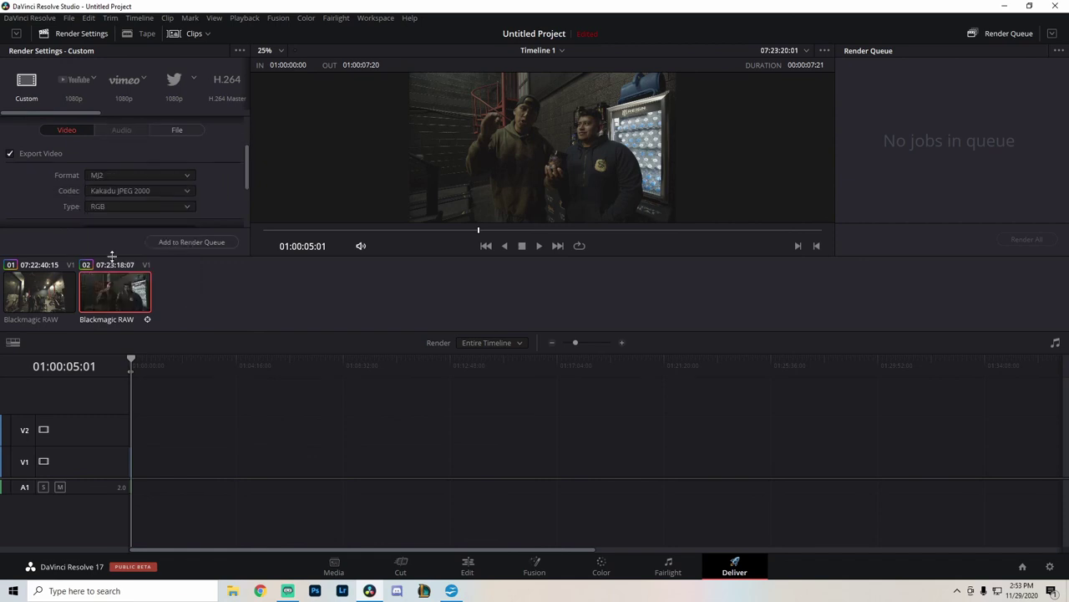
pyautogui.click(136, 174)
pyautogui.click(137, 258)
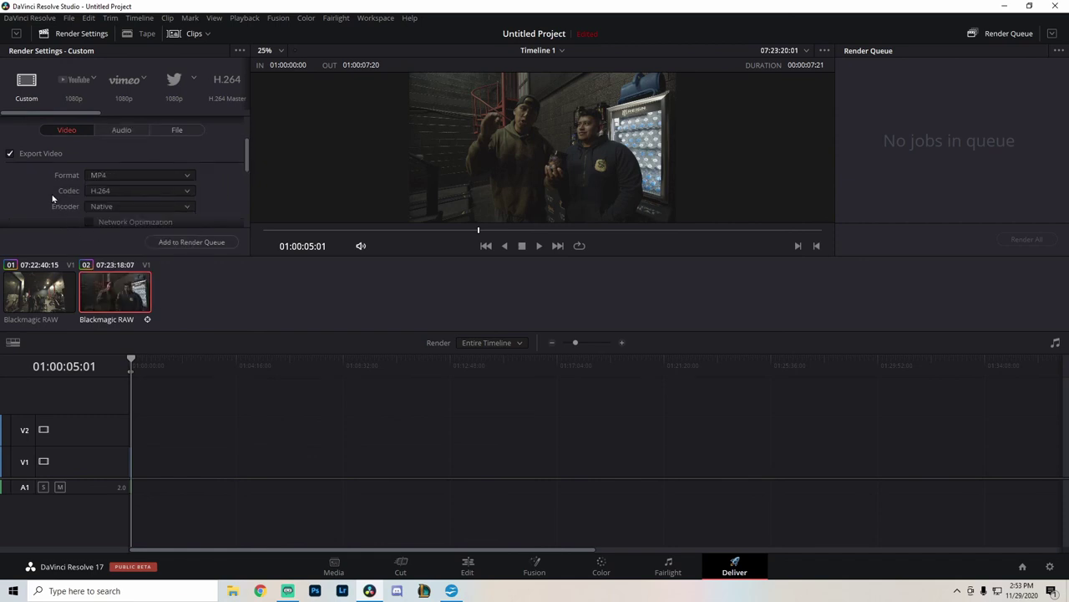
# - Keep the 1920 x 1080 HD resolution and restrict the render bitrate to 10000 Kb/s
pyautogui.scroll(-3, 53, 198)
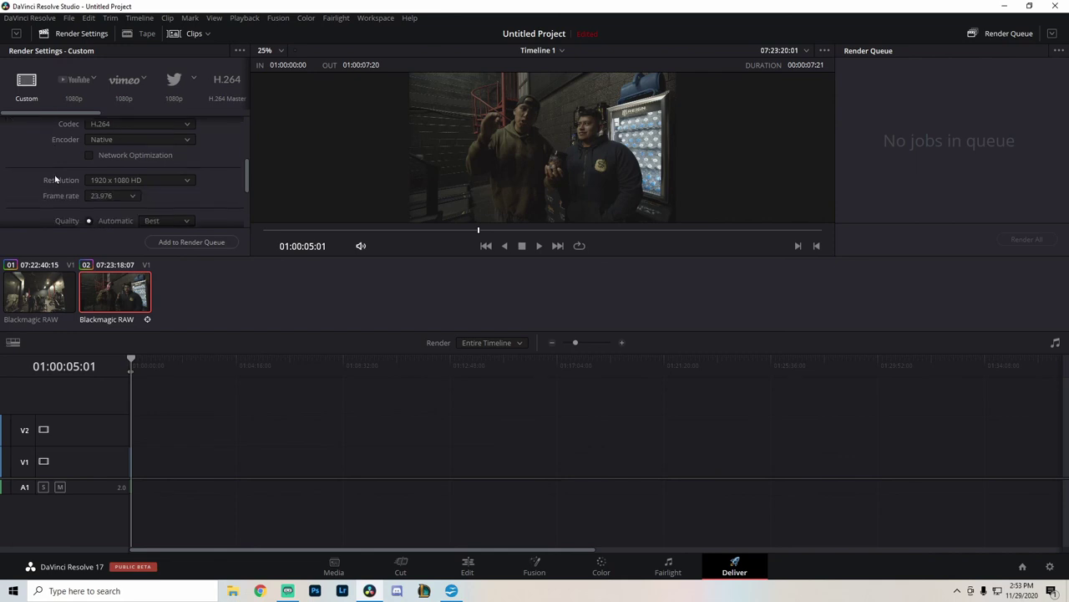
pyautogui.click(100, 146)
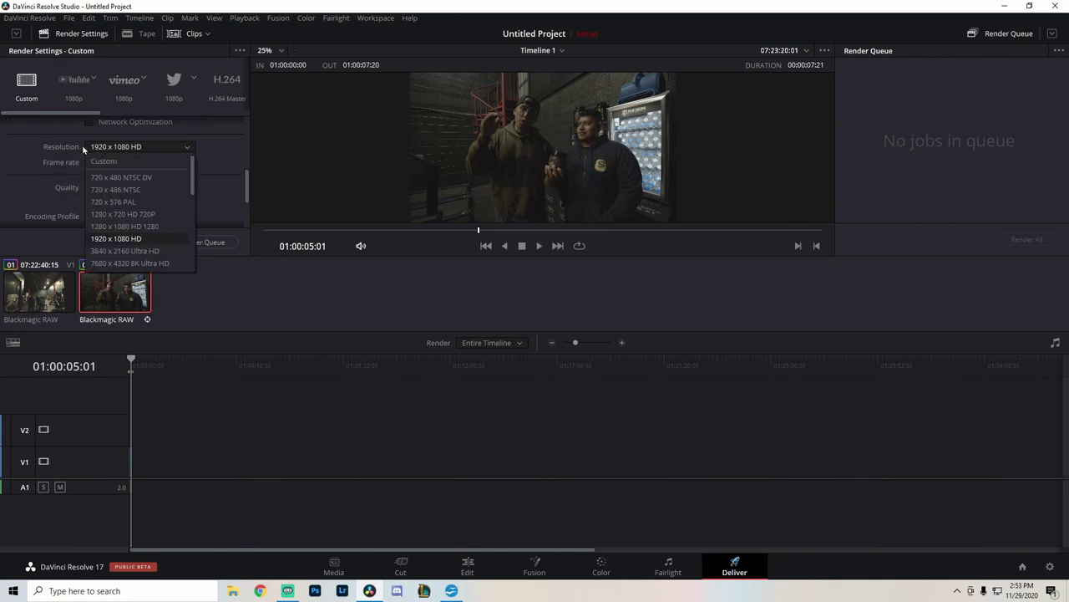
pyautogui.click(38, 177)
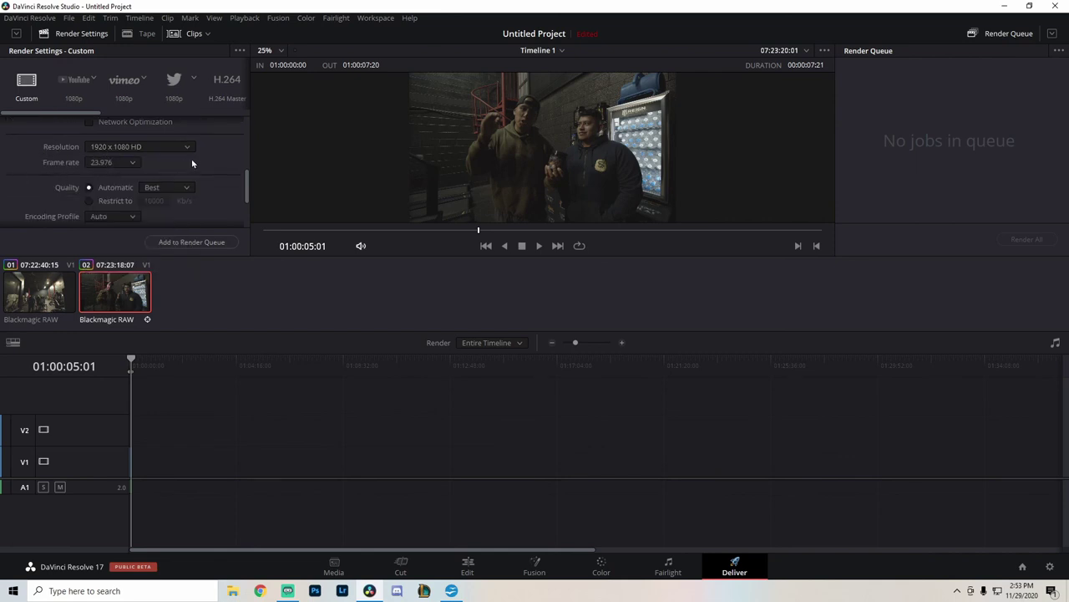
pyautogui.scroll(-2, 172, 158)
pyautogui.scroll(2, 172, 158)
pyautogui.scroll(-1, 73, 182)
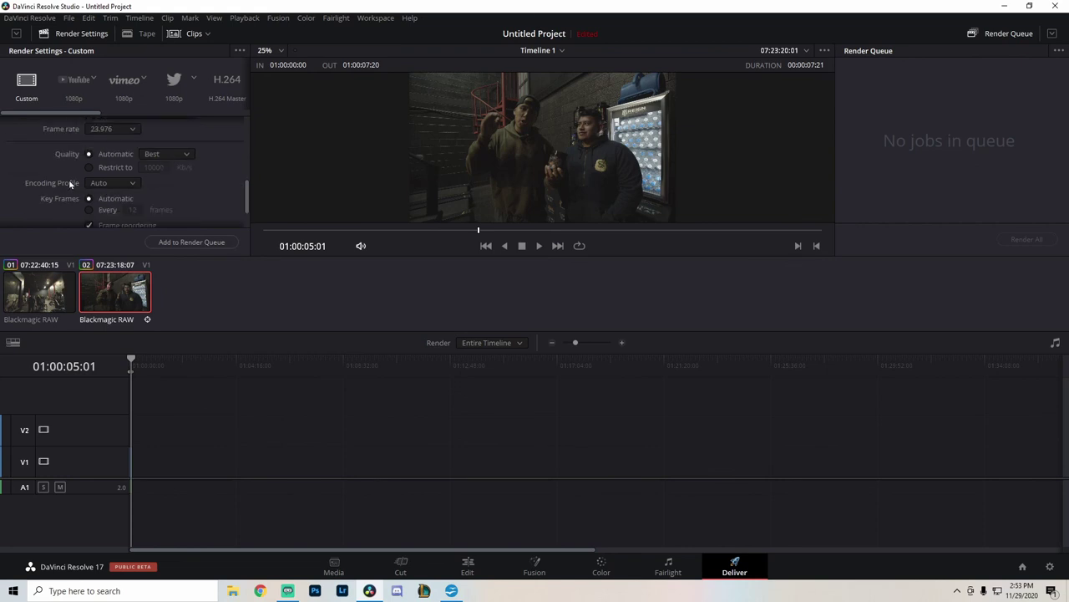
pyautogui.click(165, 157)
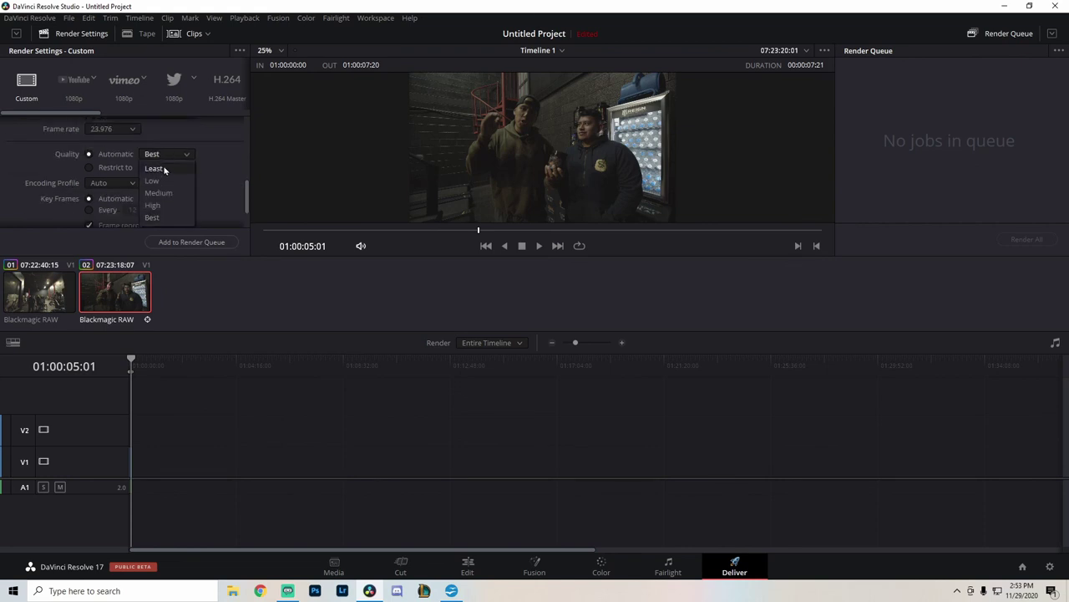
pyautogui.press('Escape')
pyautogui.click(122, 170)
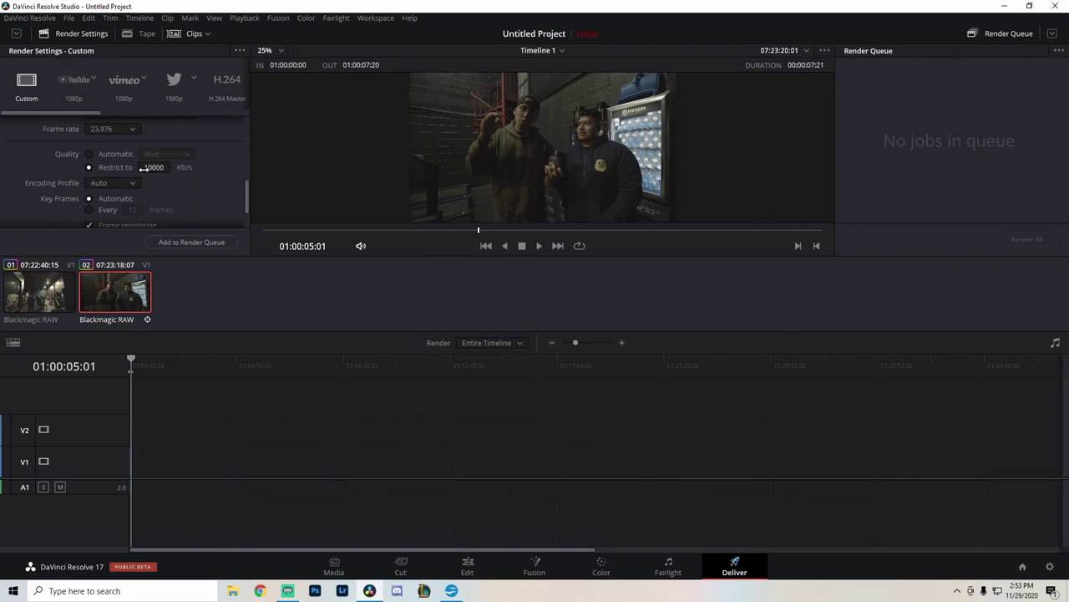
# - Expand the Advanced Settings section of the render settings
pyautogui.scroll(-2, 216, 197)
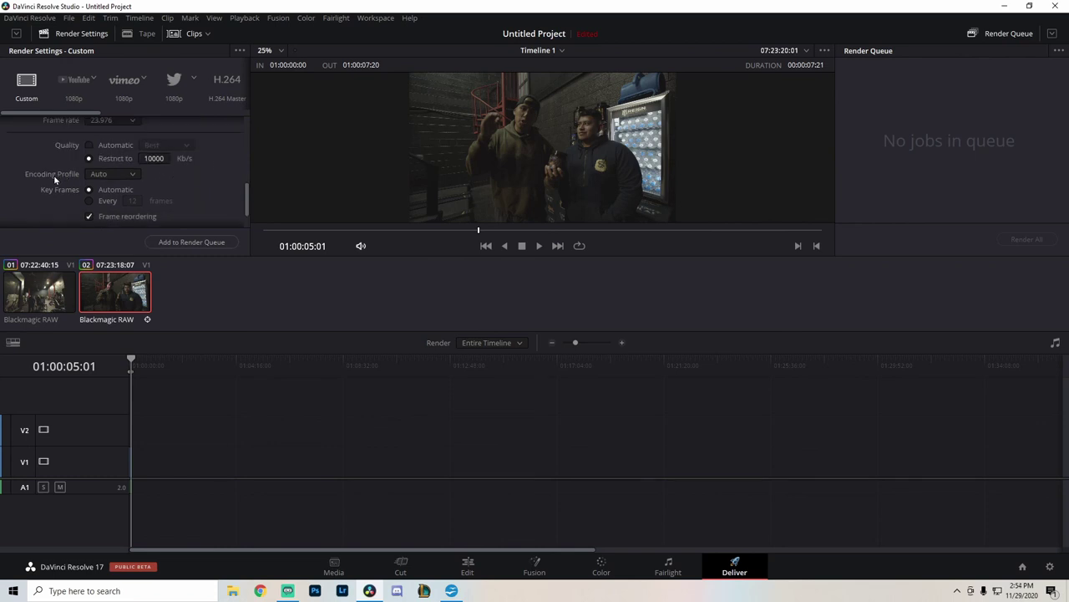
pyautogui.scroll(-3, 52, 176)
pyautogui.click(45, 202)
pyautogui.scroll(-3, 45, 197)
pyautogui.scroll(-3, 45, 196)
pyautogui.scroll(-6, 46, 188)
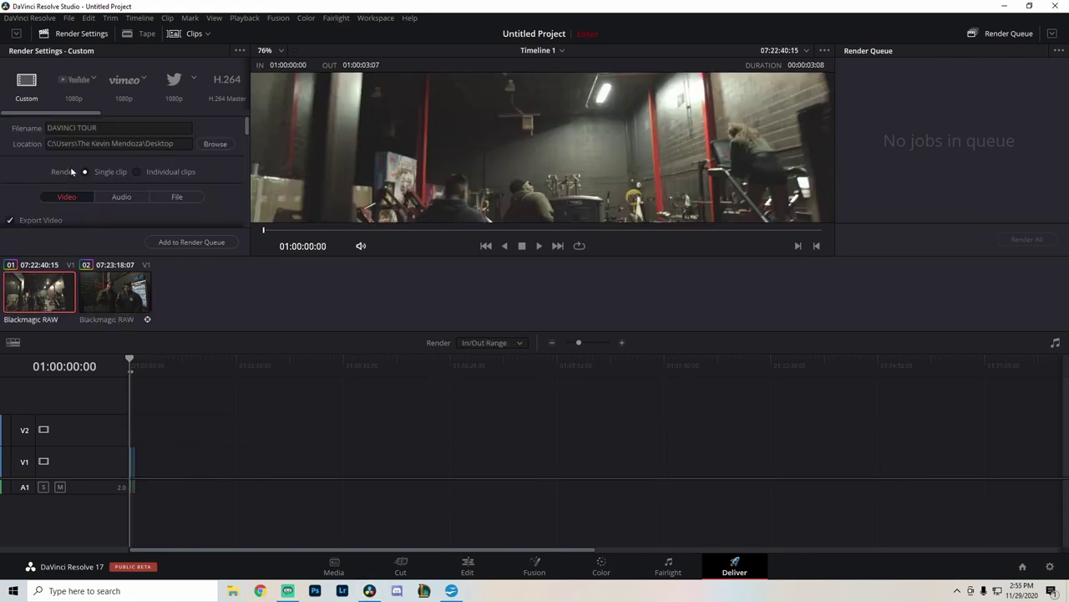
# - Zoom in on the clips and set the render Out point at 01:00:07:20, after the second clip
pyautogui.scroll(-10, 70, 166)
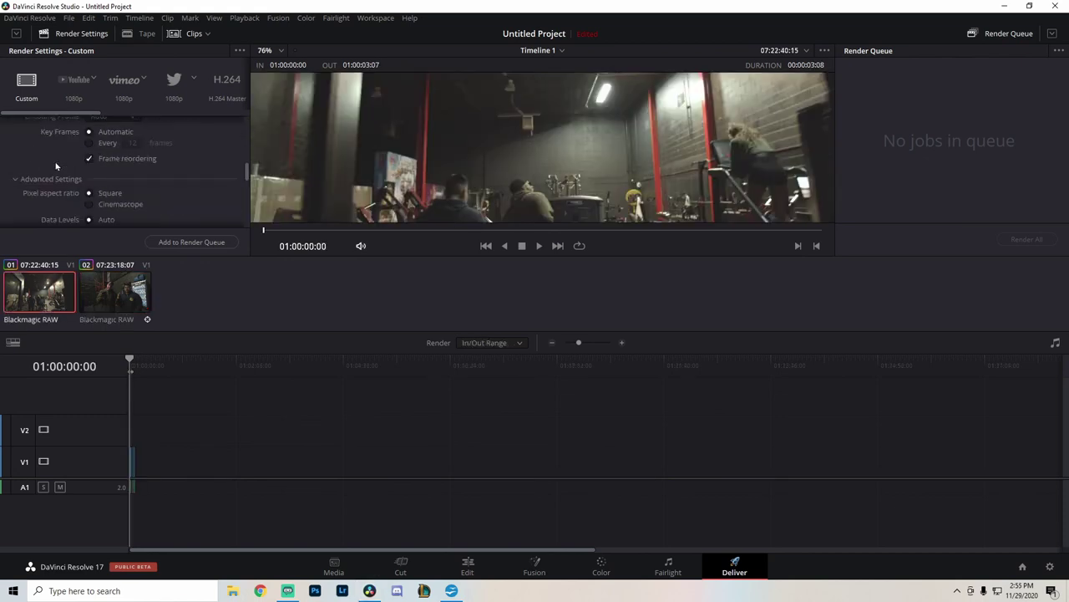
pyautogui.hotkey('shift', 'z')
pyautogui.scroll(2, 251, 410)
pyautogui.scroll(-4, 376, 384)
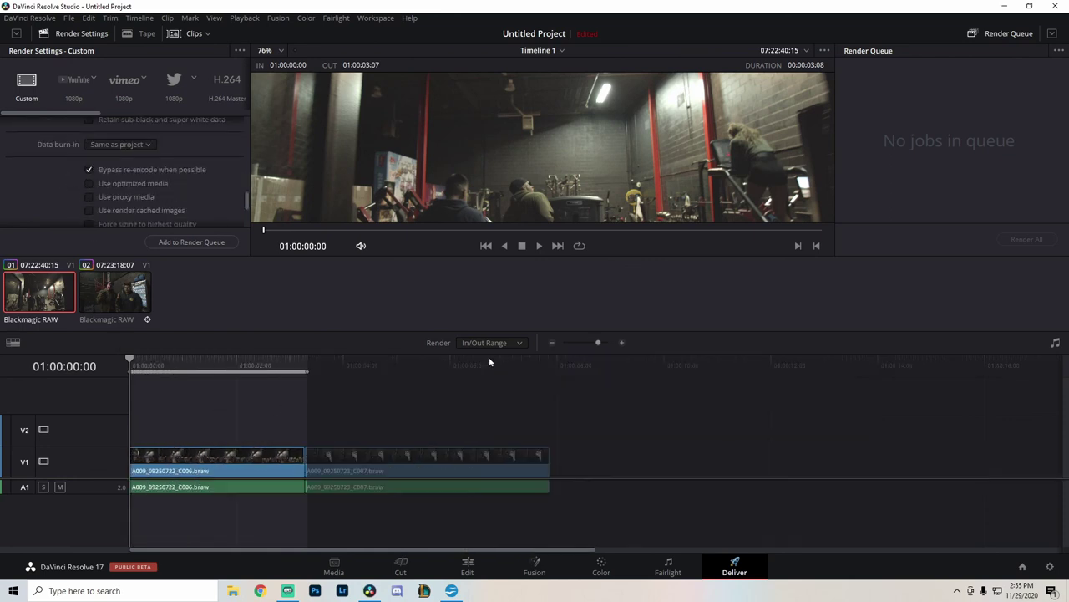
pyautogui.moveTo(485, 362); pyautogui.dragTo(547, 388)
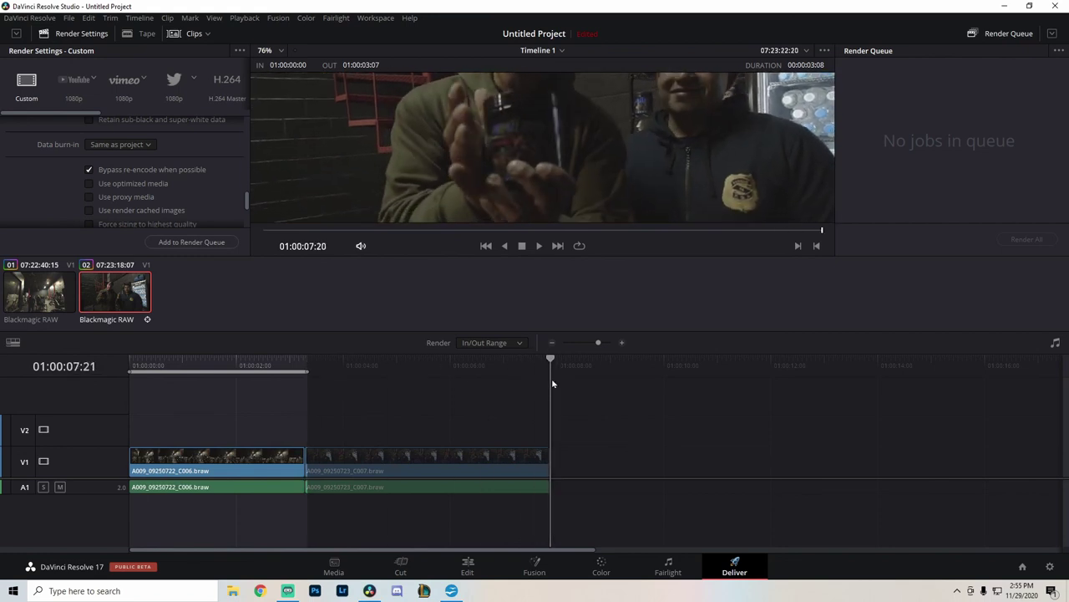
pyautogui.press('o')
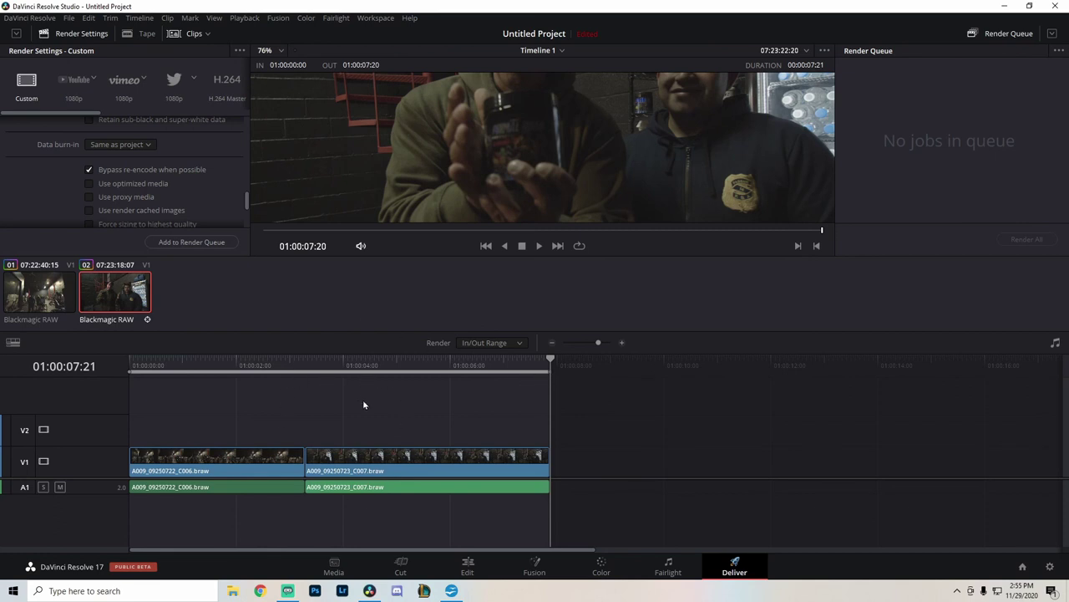
# - Queue Timeline 1 as Job 1 and render it to DAVINCI TOUR.mp4
pyautogui.click(169, 244)
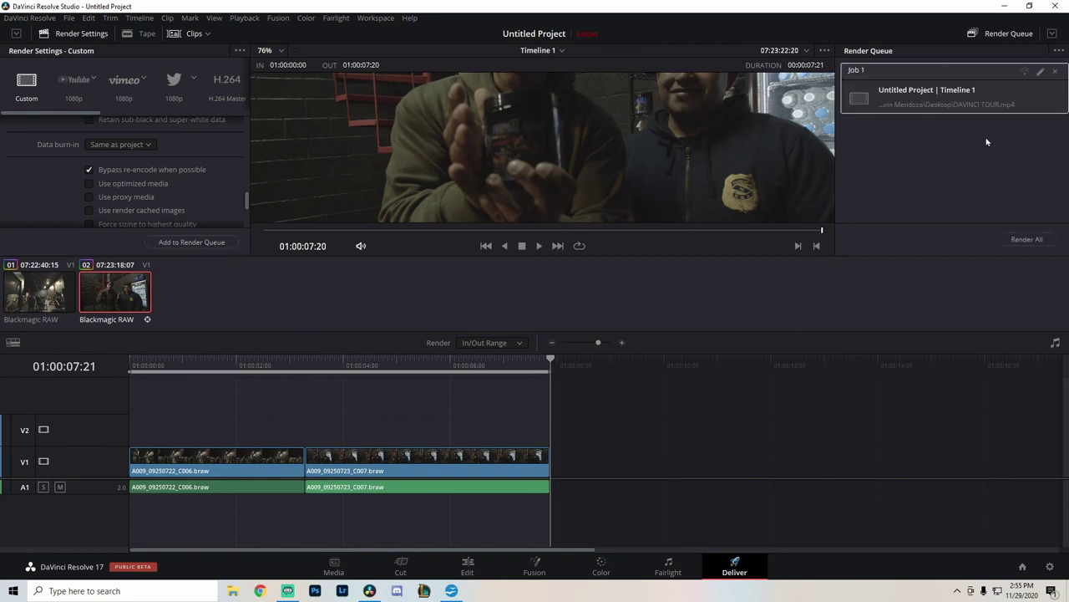
pyautogui.click(1025, 240)
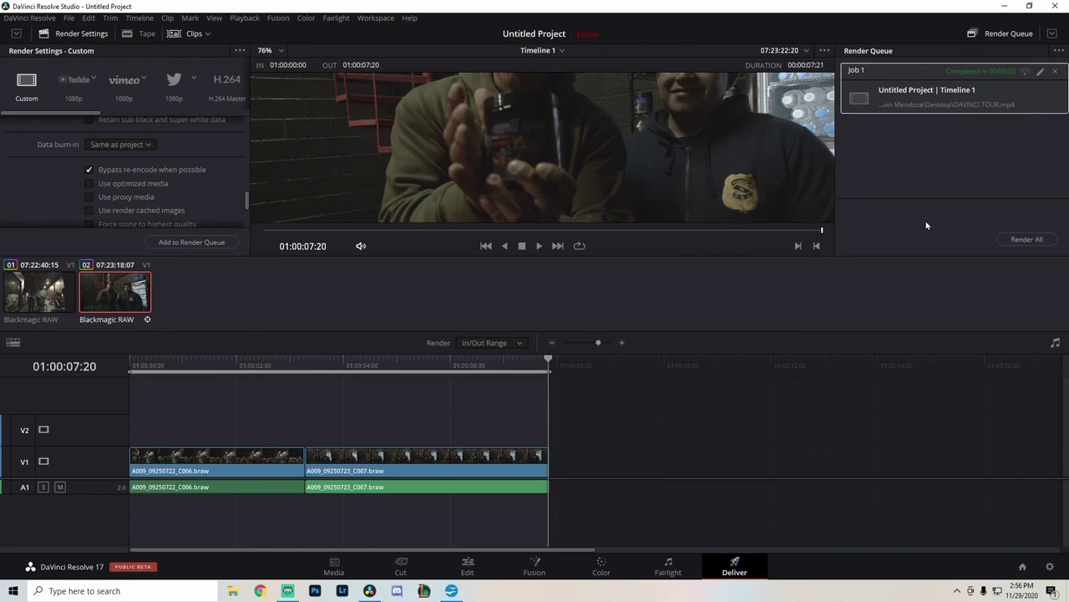
# - Switch to the Color page, zoom the viewer out, and nudge node 01 in the node graph
pyautogui.click(601, 565)
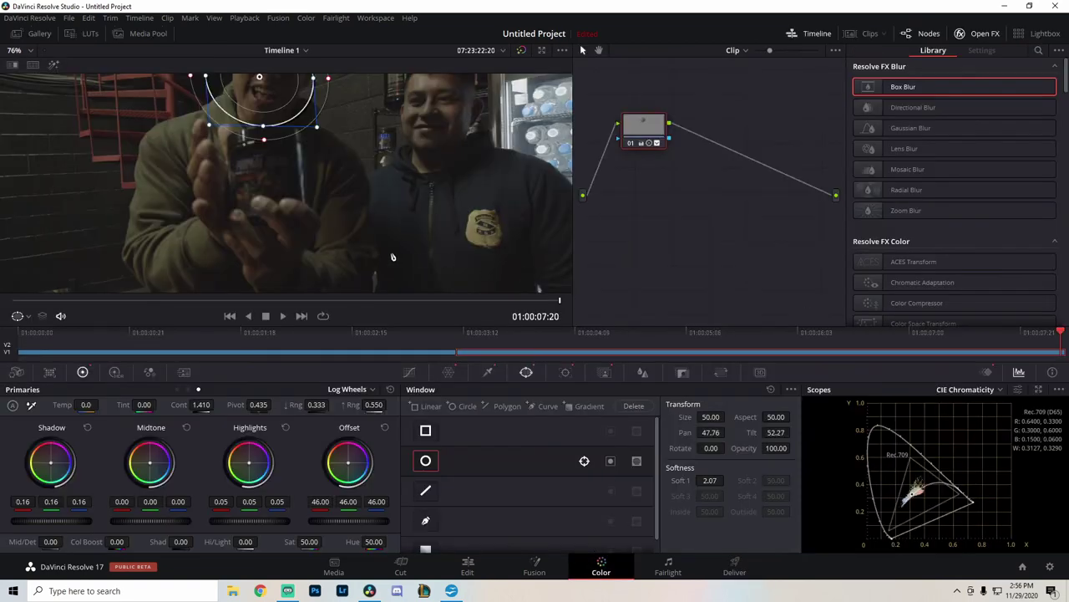
pyautogui.scroll(-1, 392, 256)
pyautogui.scroll(-3, 391, 257)
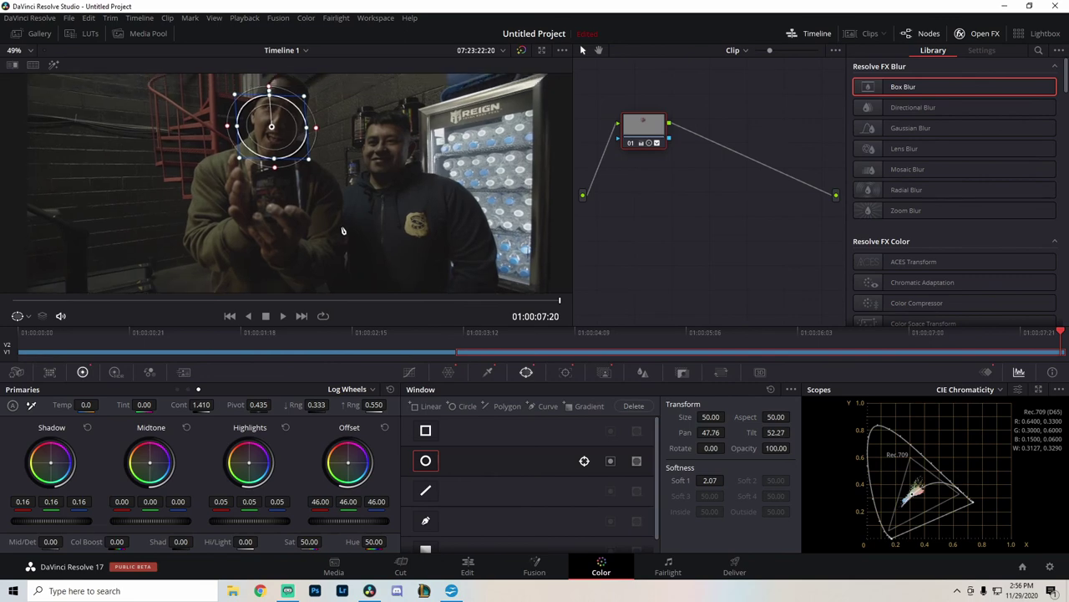
pyautogui.scroll(-3, 343, 231)
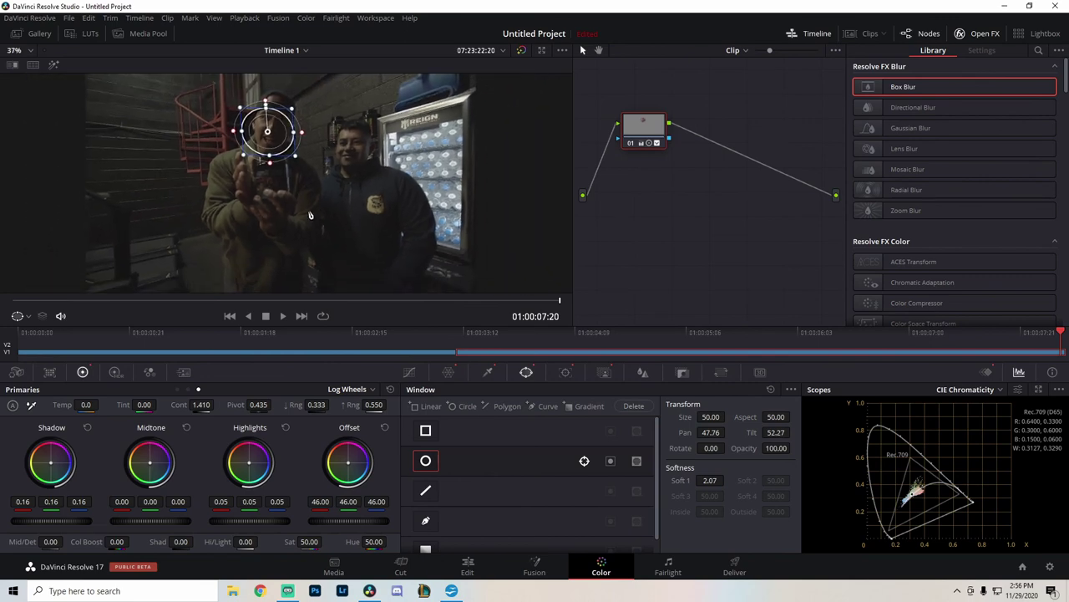
pyautogui.click(467, 567)
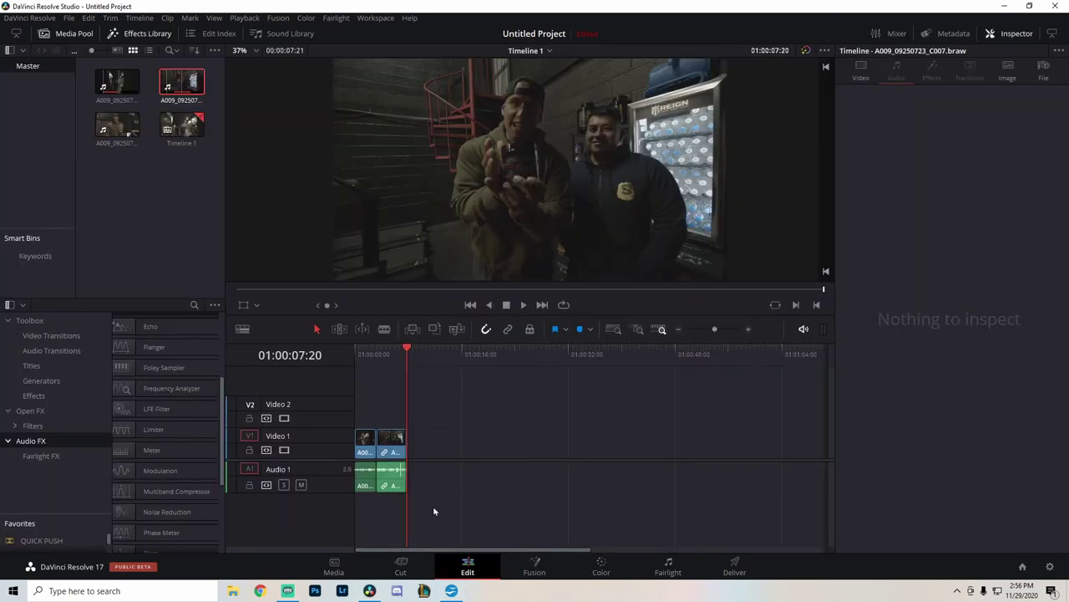
pyautogui.click(600, 566)
pyautogui.moveTo(640, 128)
pyautogui.mouseDown()
pyautogui.moveTo(641, 156)
pyautogui.moveTo(640, 138)
pyautogui.mouseUp()
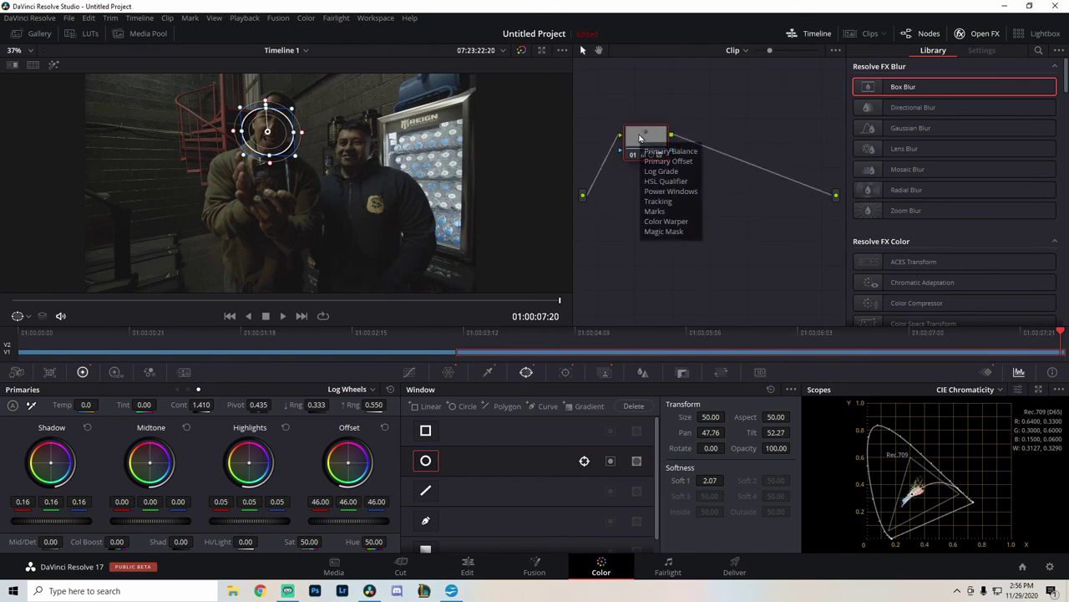